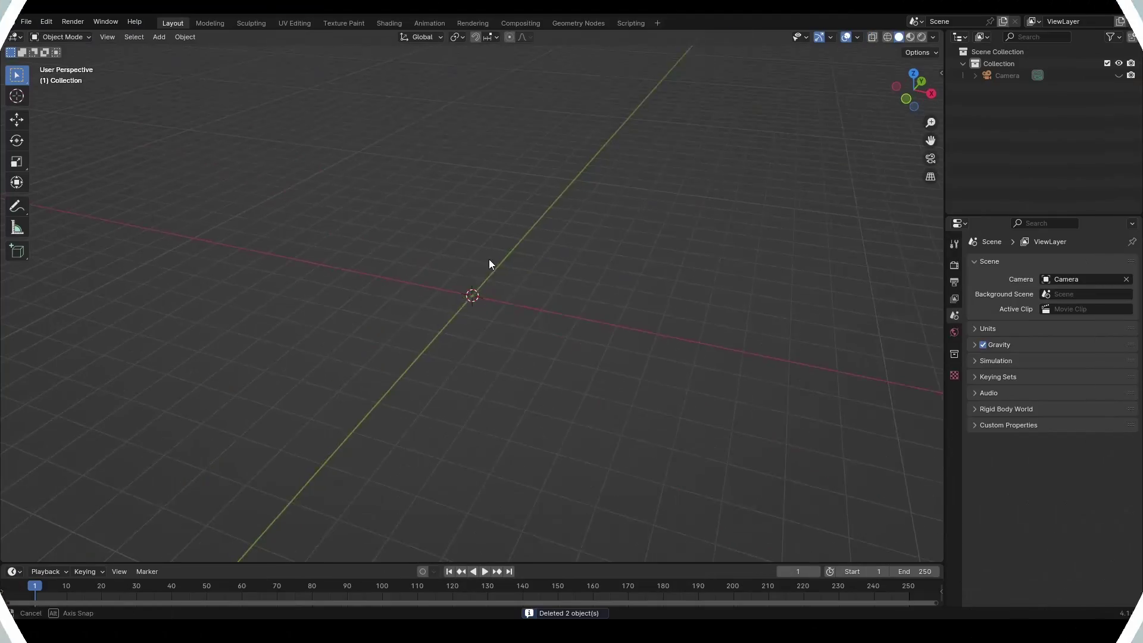
# Add a plane mesh scaled up to about 7.8 and apply all its transforms
pyautogui.moveTo(488, 259); pyautogui.dragTo(495, 270, button='middle')
pyautogui.hotkey('shift', 'a')
pyautogui.moveTo(491, 285)
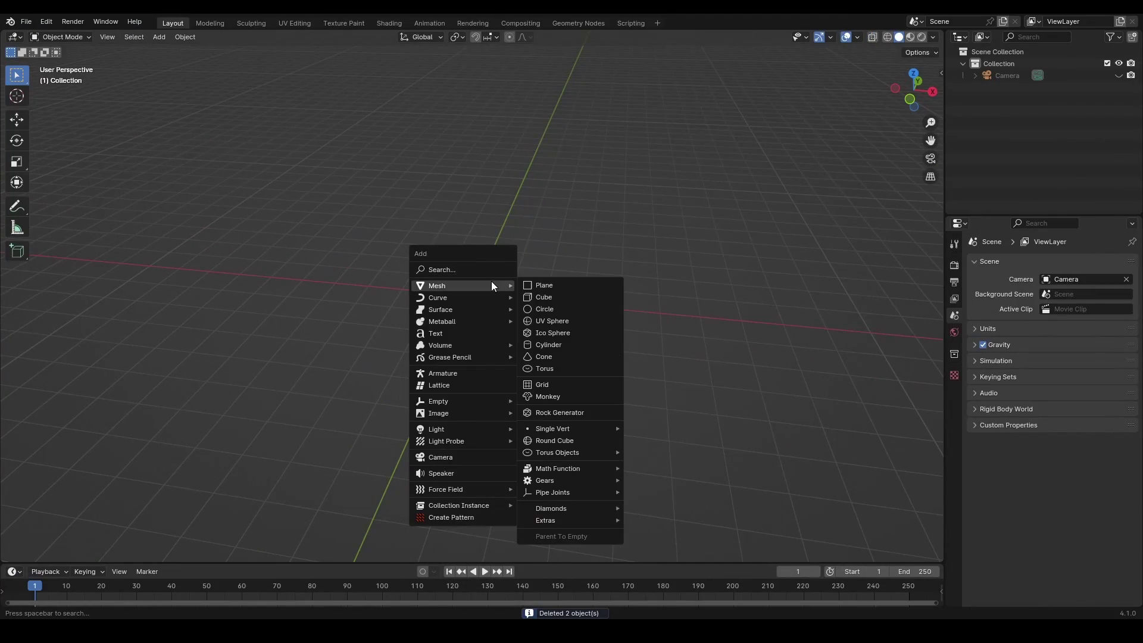
pyautogui.click(551, 284)
pyautogui.press('s')
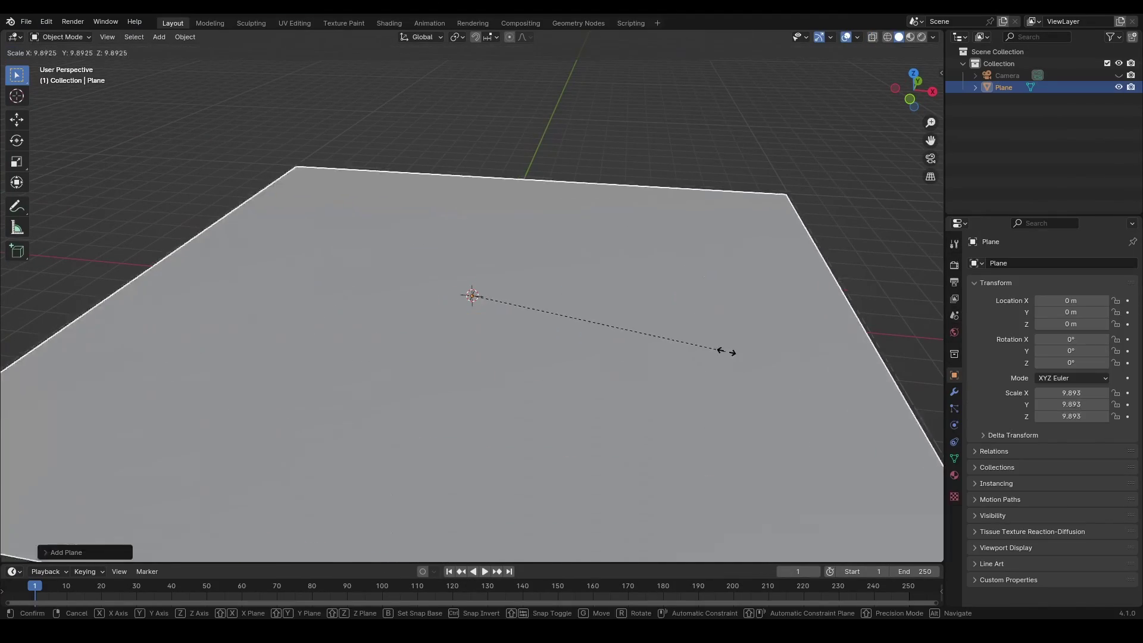
pyautogui.click(673, 334)
pyautogui.hotkey('ctrl', 'a')
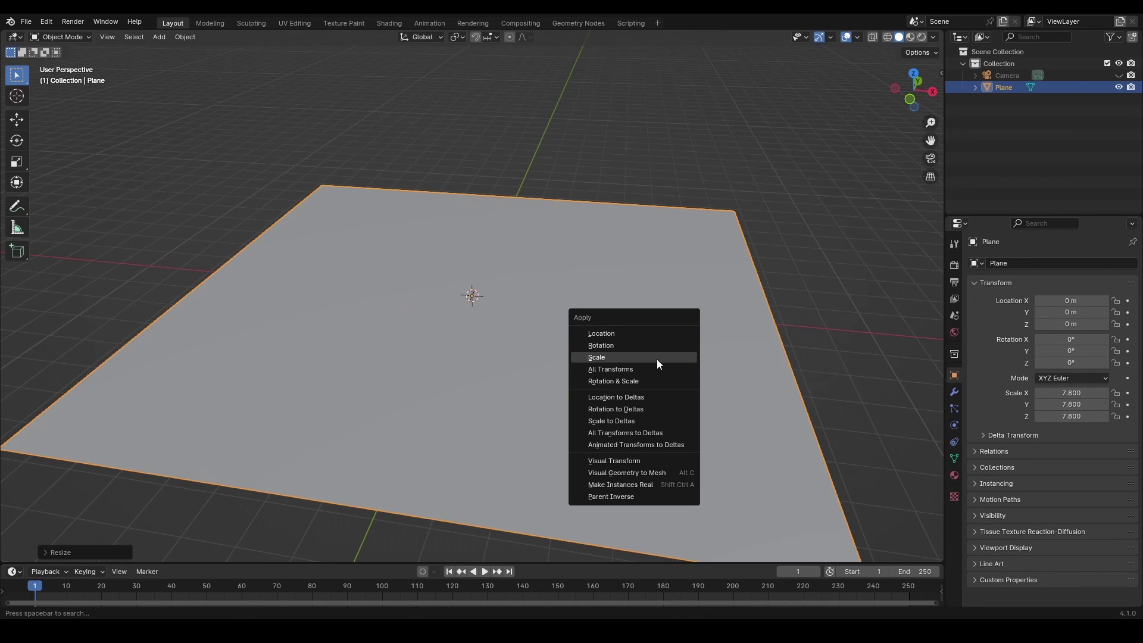
pyautogui.click(633, 370)
# Subdivide the whole plane's mesh with 100 cuts
pyautogui.press('Tab')
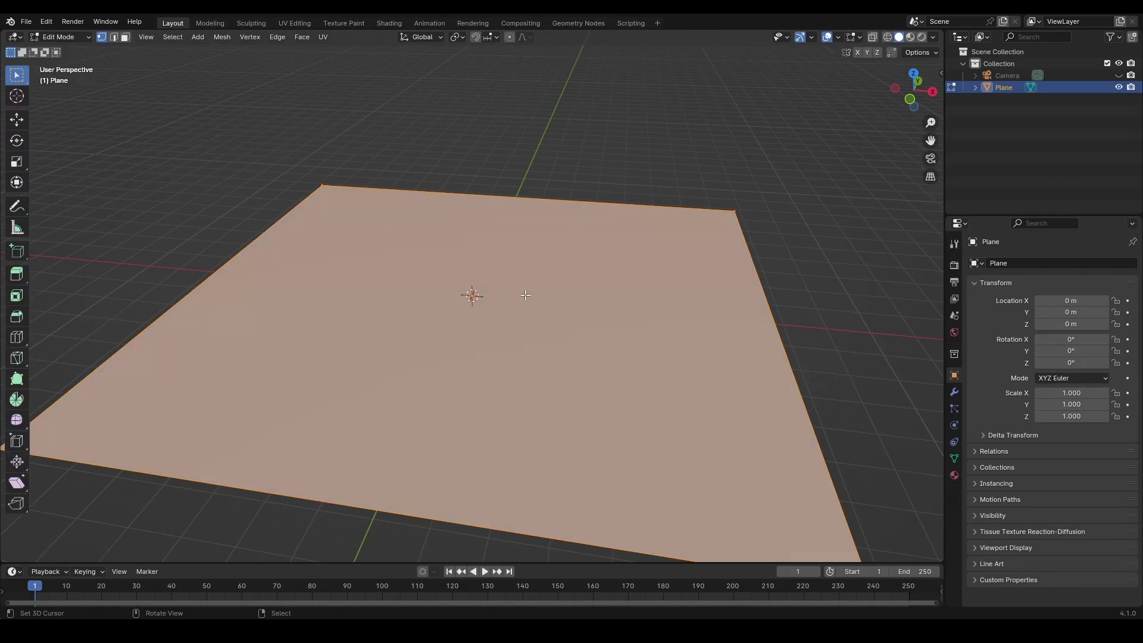
pyautogui.moveTo(523, 293); pyautogui.dragTo(448, 306, button='middle')
pyautogui.hotkey('ctrl', 'e')
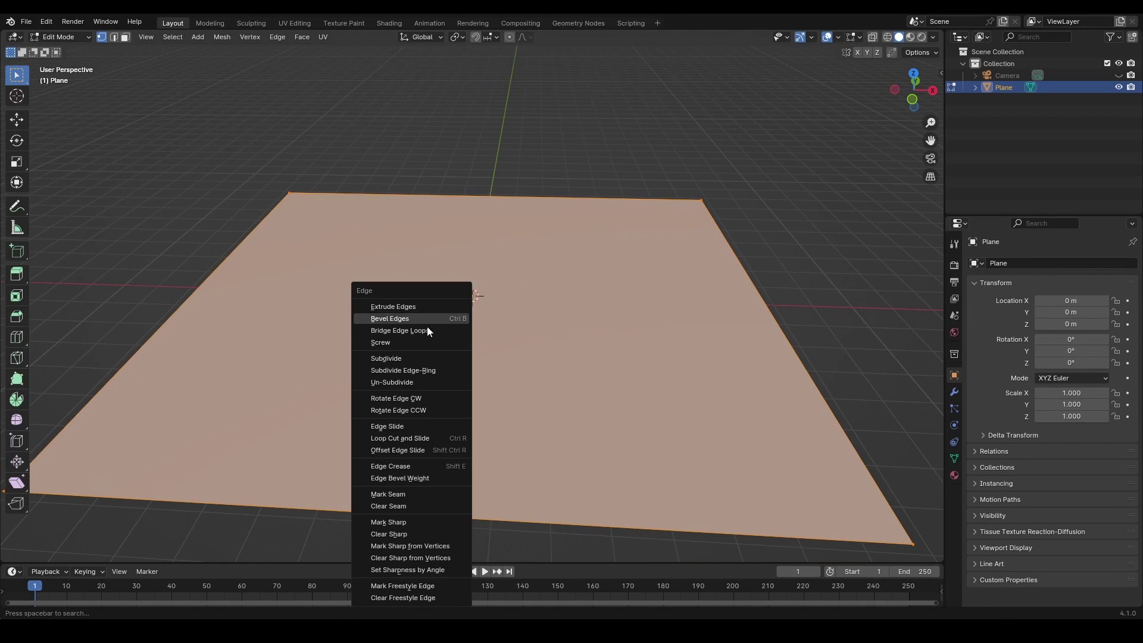
pyautogui.click(416, 356)
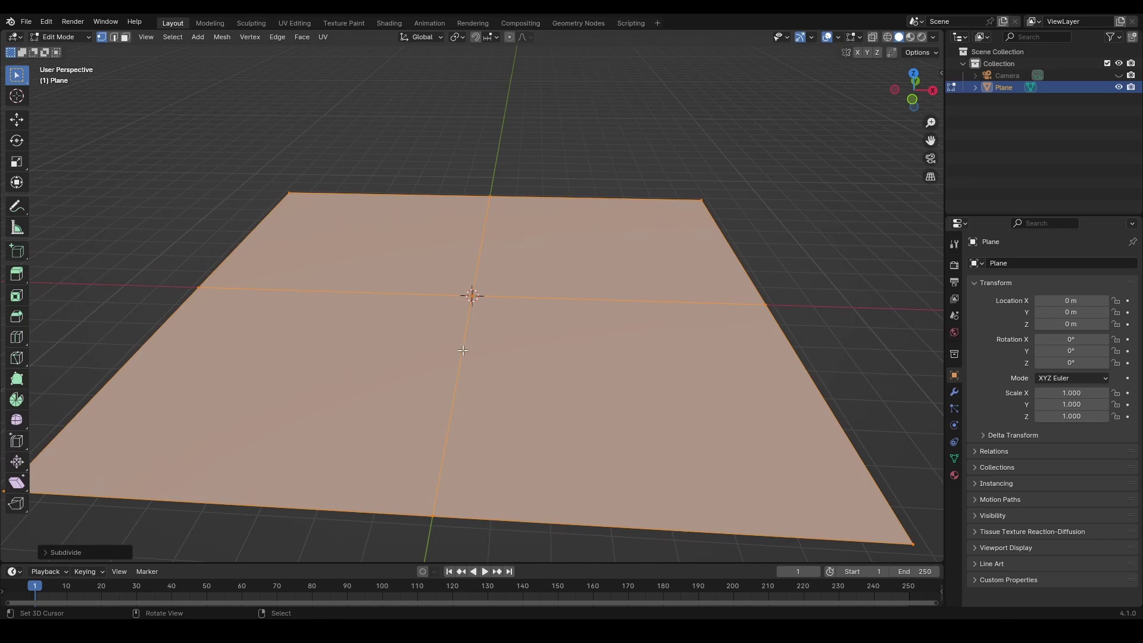
pyautogui.click(84, 551)
pyautogui.click(155, 471)
pyautogui.write('100')
pyautogui.press('Return')
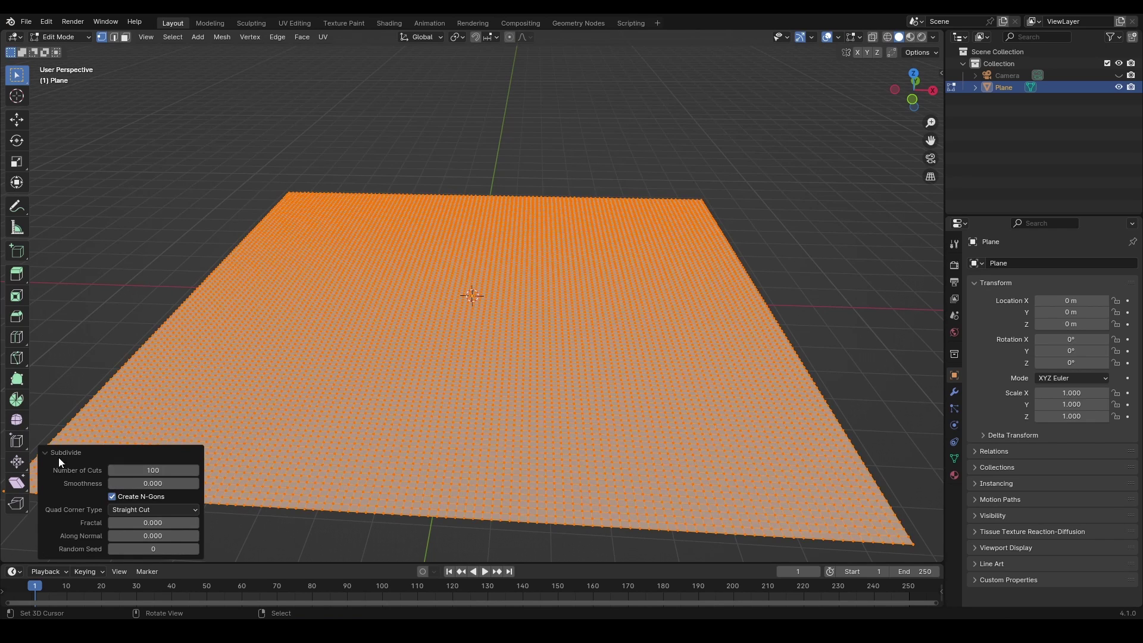
pyautogui.click(53, 454)
# Enable proportional editing and raise the plane's far corner vertex smoothly along the Z axis
pyautogui.keyDown('alt'); pyautogui.moveTo(561, 314); pyautogui.dragTo(504, 340); pyautogui.keyUp('alt')
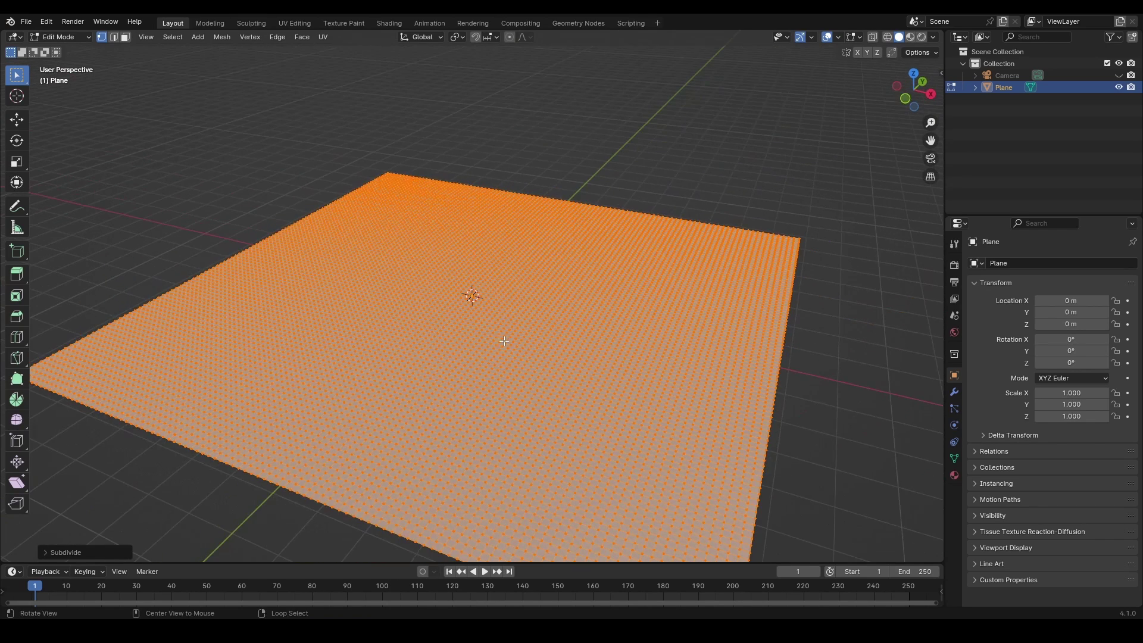
pyautogui.click(509, 37)
pyautogui.click(804, 233)
pyautogui.press('g')
pyautogui.press('z')
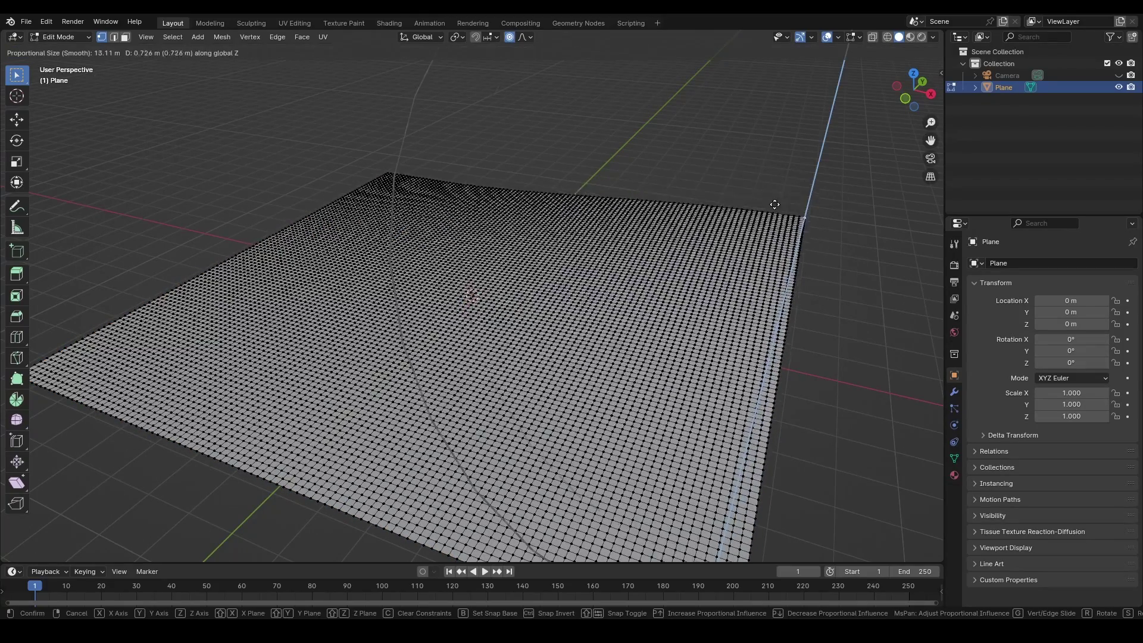
pyautogui.click(780, 198)
# Raise two more spots near the plane's far edge with proportional falloff to shape gentle hills
pyautogui.rightClick(443, 202)
pyautogui.press('g')
pyautogui.click(431, 143)
pyautogui.rightClick(605, 189)
pyautogui.press('g')
pyautogui.click(605, 156)
pyautogui.moveTo(605, 156); pyautogui.dragTo(565, 131, button='middle')
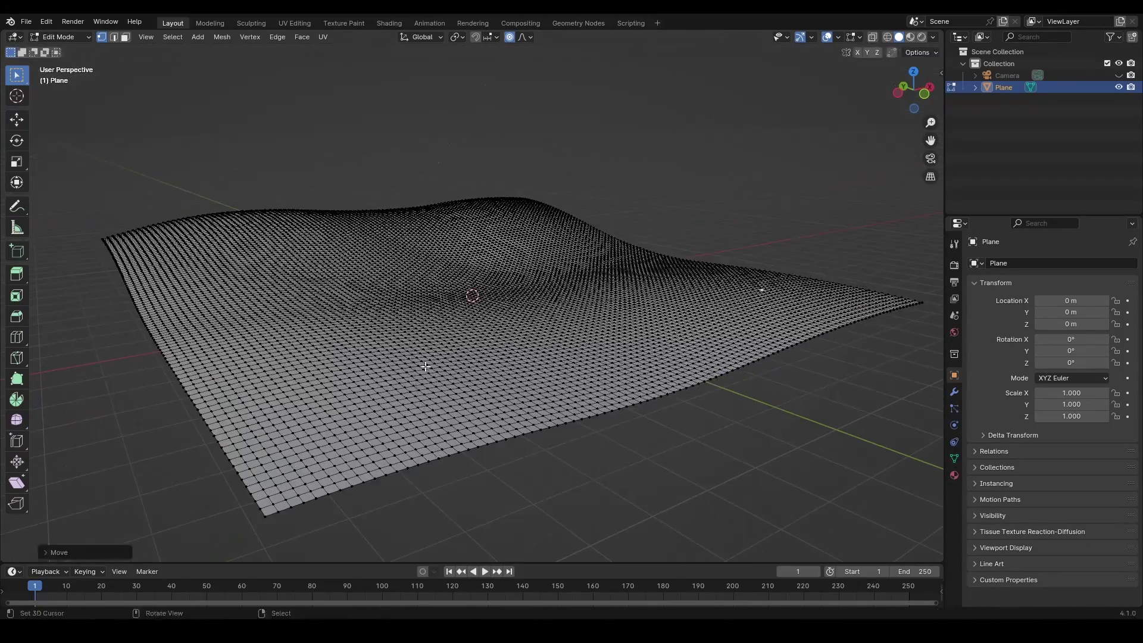
# Return to Object Mode and shade the hilly plane smooth
pyautogui.press('Tab')
pyautogui.moveTo(661, 266); pyautogui.dragTo(607, 274, button='middle')
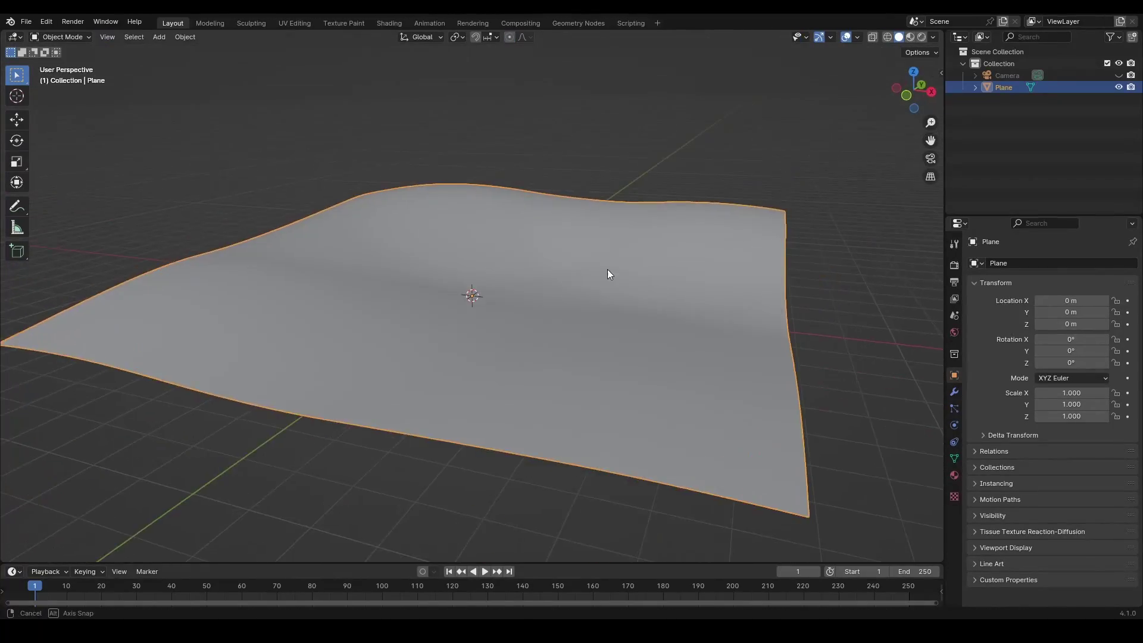
pyautogui.click(182, 37)
pyautogui.click(219, 294)
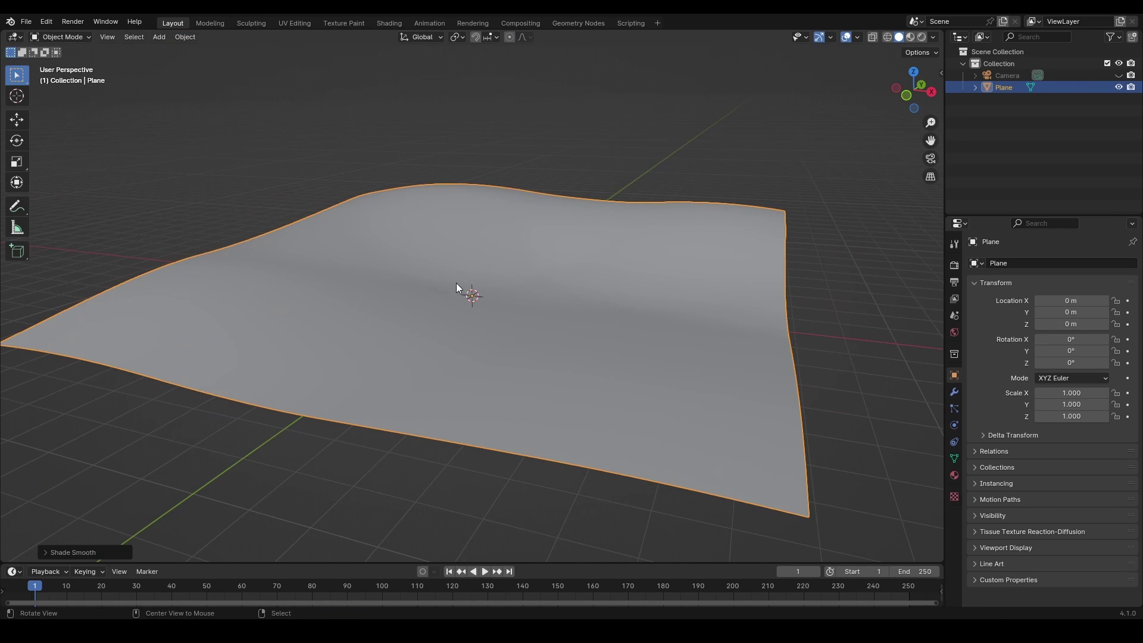
# Add a Displace modifier to the plane with a new texture named displacement_landscape
pyautogui.moveTo(456, 284); pyautogui.dragTo(863, 396, button='middle')
pyautogui.click(954, 391)
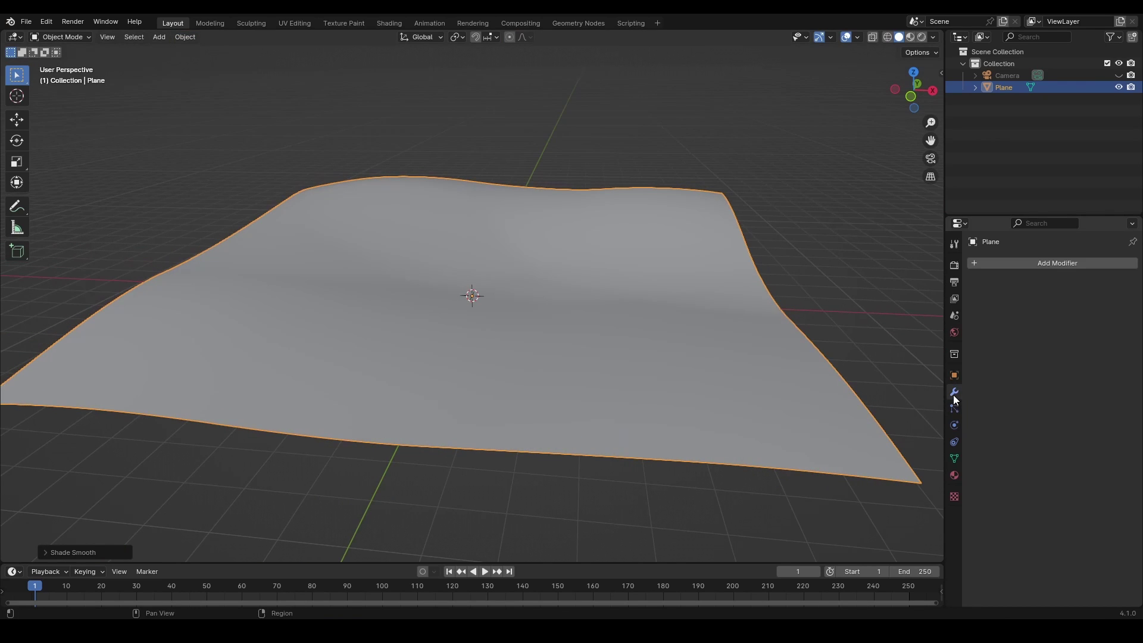
pyautogui.click(1048, 262)
pyautogui.write('dis')
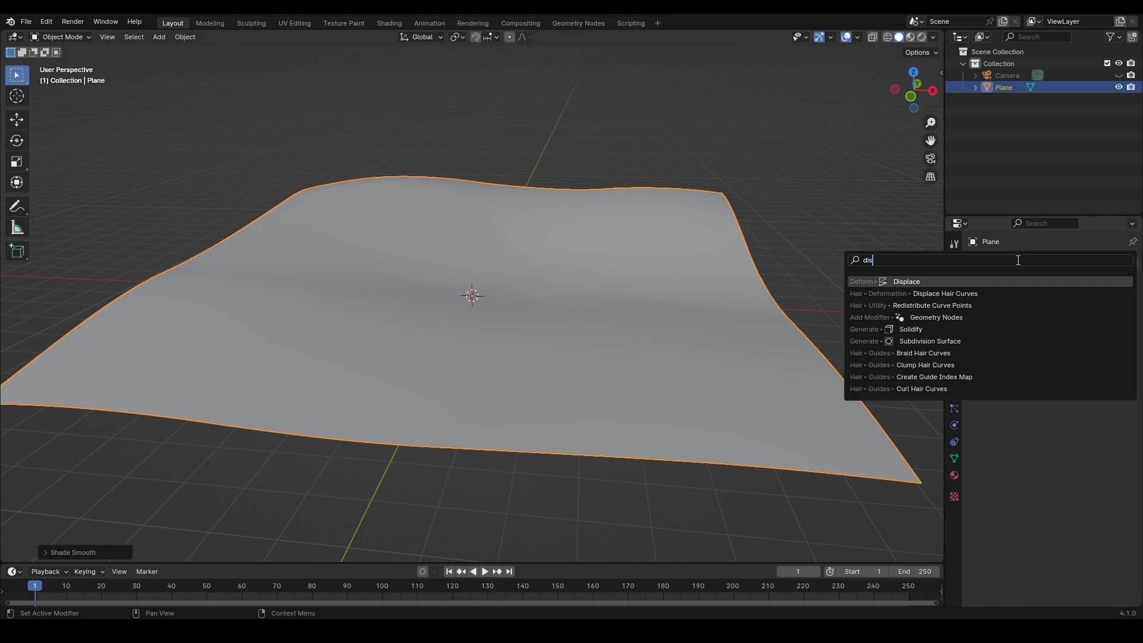
pyautogui.click(1001, 281)
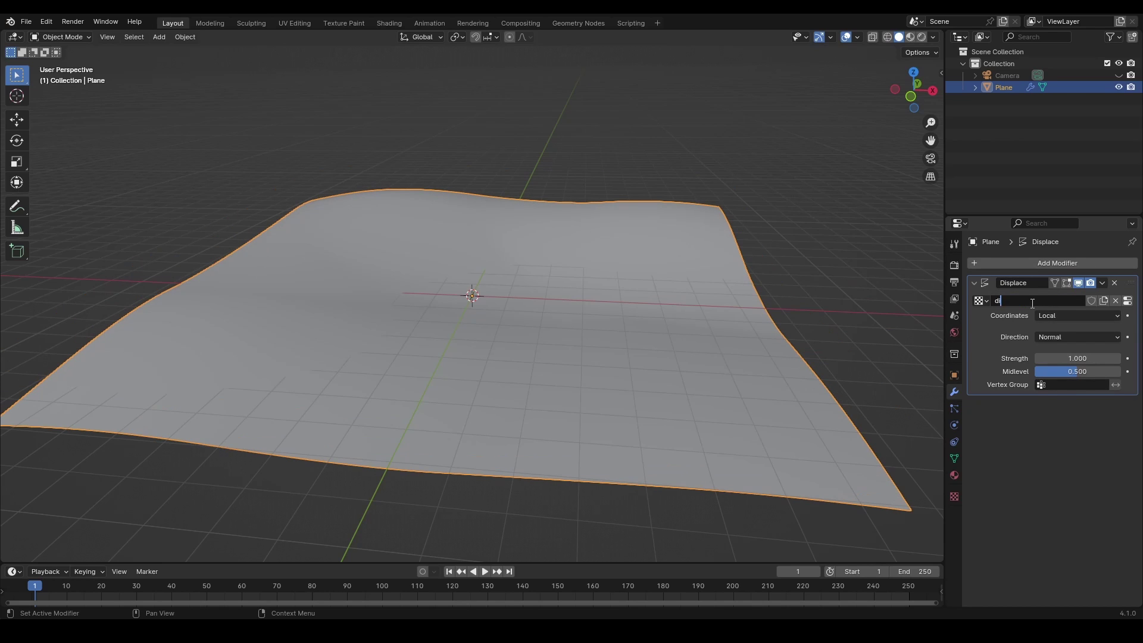
# Change the displacement_landscape texture's type to Musgrave
pyautogui.click(955, 498)
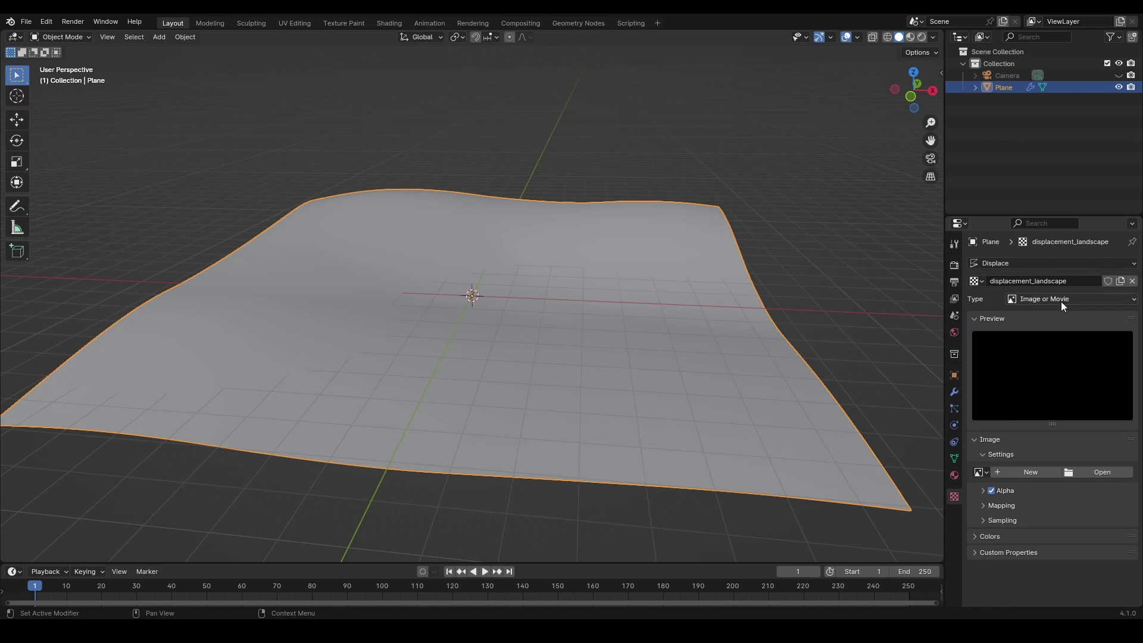
pyautogui.click(1059, 299)
pyautogui.click(1057, 405)
# Set the Musgrave texture's size to 2.00 and adjust its intensity
pyautogui.moveTo(619, 307); pyautogui.dragTo(640, 310, button='middle')
pyautogui.moveTo(1077, 493); pyautogui.dragTo(1131, 493)
pyautogui.scroll(-1, 1060, 536)
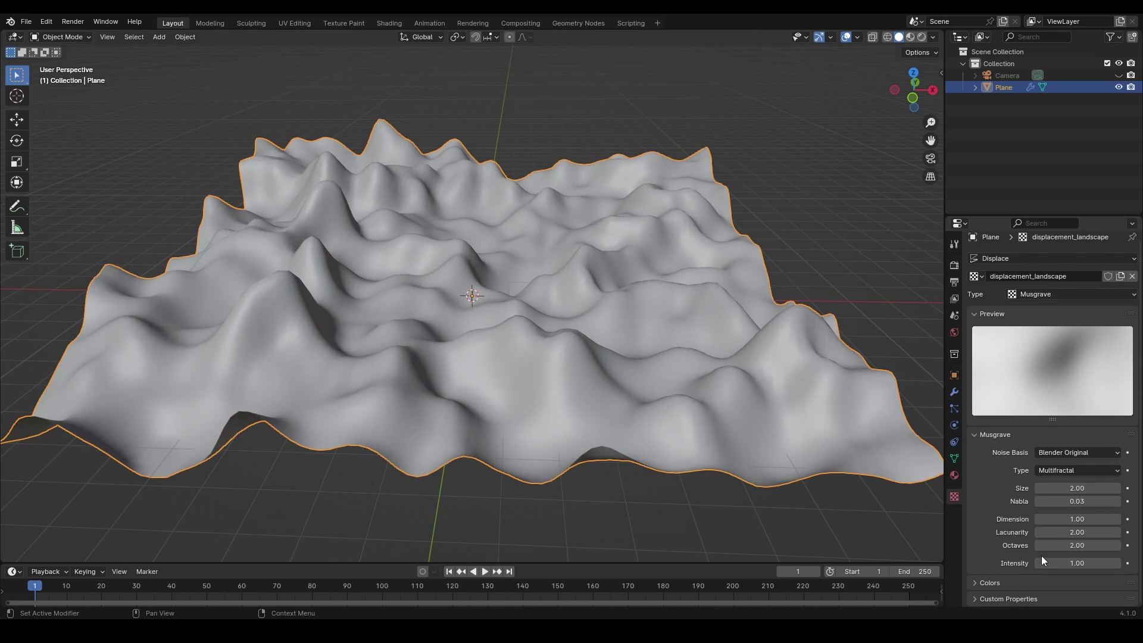
pyautogui.moveTo(1084, 563); pyautogui.dragTo(1054, 545)
pyautogui.press('Return')
# Set the Displace modifier's strength to 0.100 and its midlevel to 1.000
pyautogui.click(955, 392)
pyautogui.moveTo(1078, 358); pyautogui.dragTo(1120, 371)
pyautogui.moveTo(673, 317)
pyautogui.mouseDown(button='middle')
pyautogui.moveTo(640, 314)
pyautogui.moveTo(619, 295)
pyautogui.moveTo(702, 311)
pyautogui.moveTo(683, 316)
pyautogui.mouseUp(button='middle')
# Rename the plane object as landscape
pyautogui.doubleClick(1003, 87)
pyautogui.write('landscape')
pyautogui.press('Return')
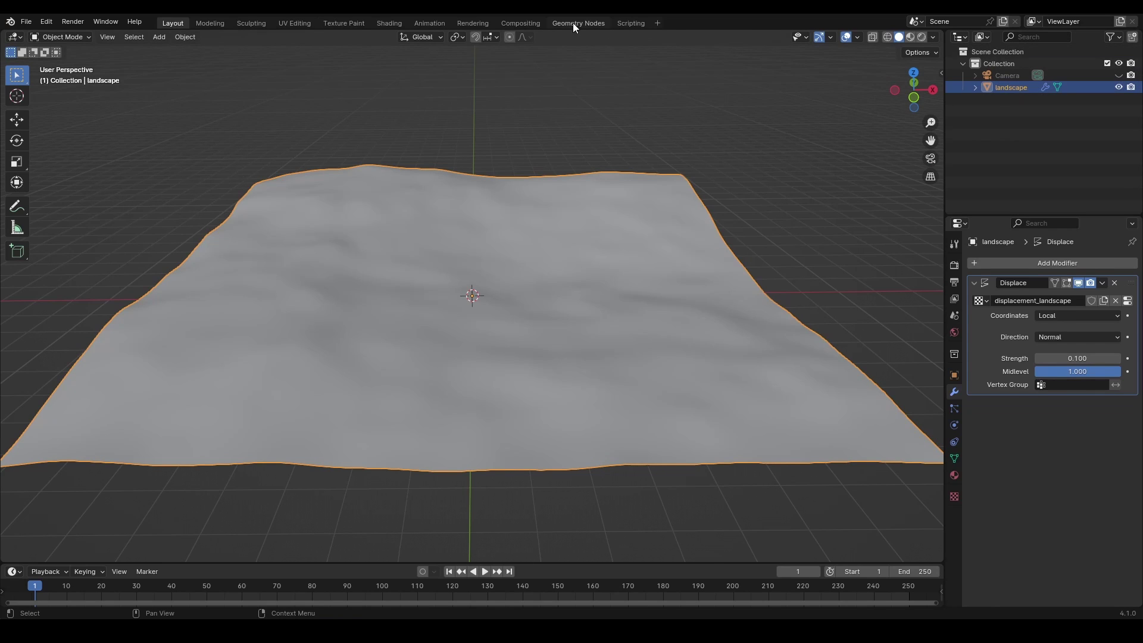
# Switch to the Geometry Nodes workspace and create a node tree named grass field on the landscape
pyautogui.click(575, 23)
pyautogui.moveTo(666, 166); pyautogui.dragTo(616, 200, button='middle')
pyautogui.moveTo(386, 228); pyautogui.dragTo(196, 228)
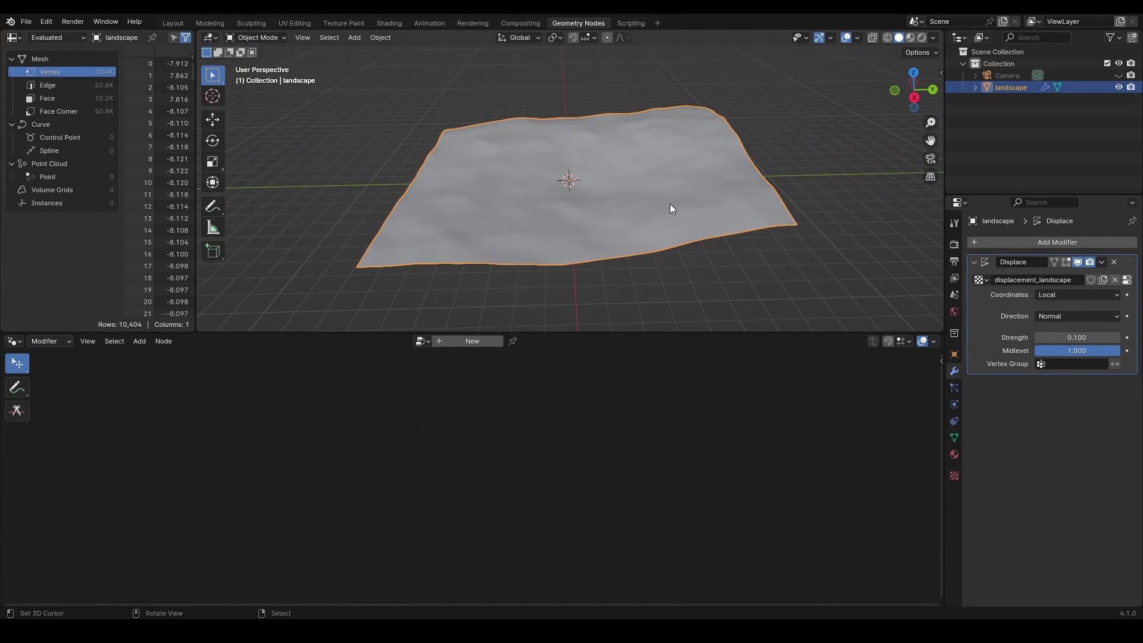
pyautogui.moveTo(700, 206); pyautogui.dragTo(626, 170, button='middle')
pyautogui.click(469, 341)
pyautogui.doubleClick(463, 345)
pyautogui.write('grass field')
# Enlarge the node editor area and move the Group Output node farther away from Group Input
pyautogui.moveTo(558, 331); pyautogui.dragTo(561, 232)
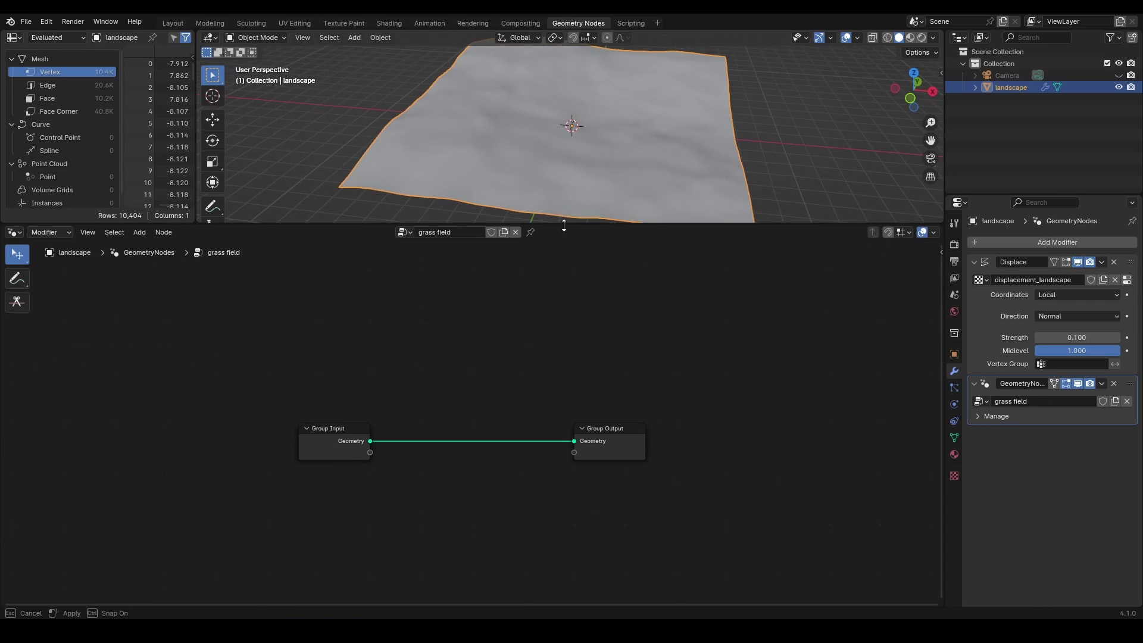
pyautogui.moveTo(563, 162); pyautogui.dragTo(530, 148, button='middle')
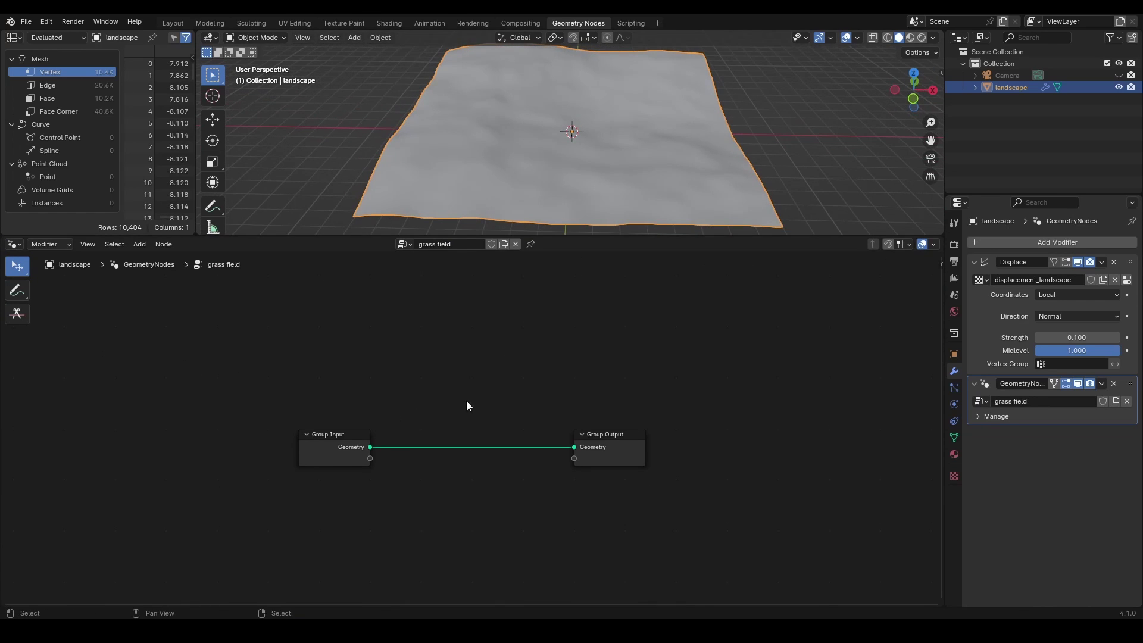
pyautogui.scroll(2, 464, 405)
pyautogui.moveTo(522, 407); pyautogui.dragTo(299, 407, button='middle')
pyautogui.moveTo(463, 407); pyautogui.dragTo(874, 404)
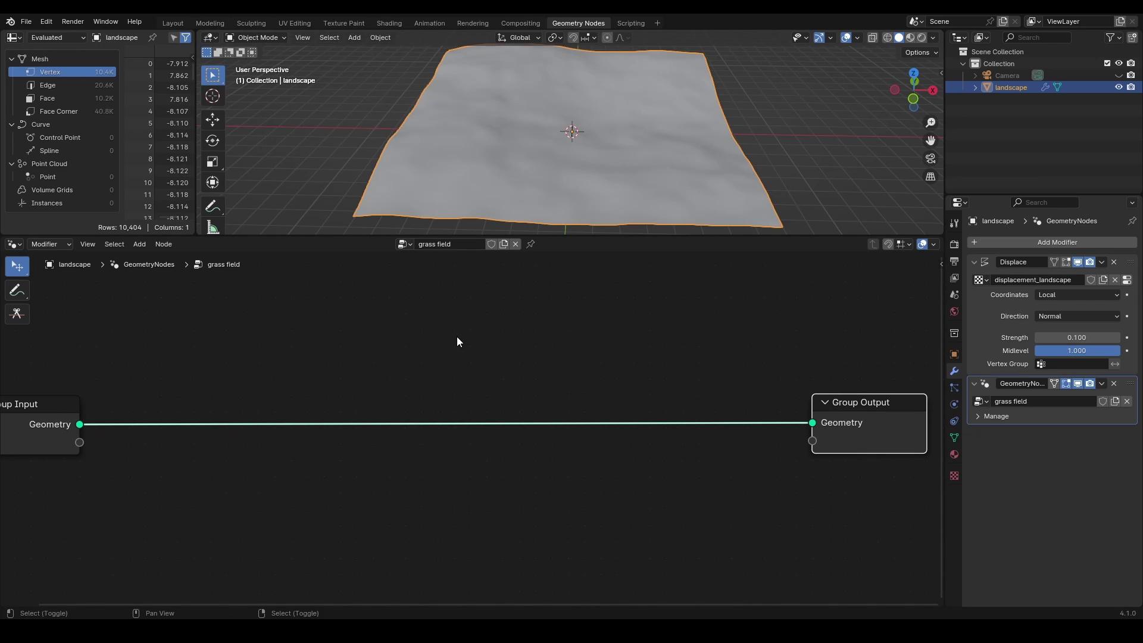
# Insert a Distribute Points on Faces node between Group Input and Group Output
pyautogui.hotkey('shift', 'a')
pyautogui.write('di')
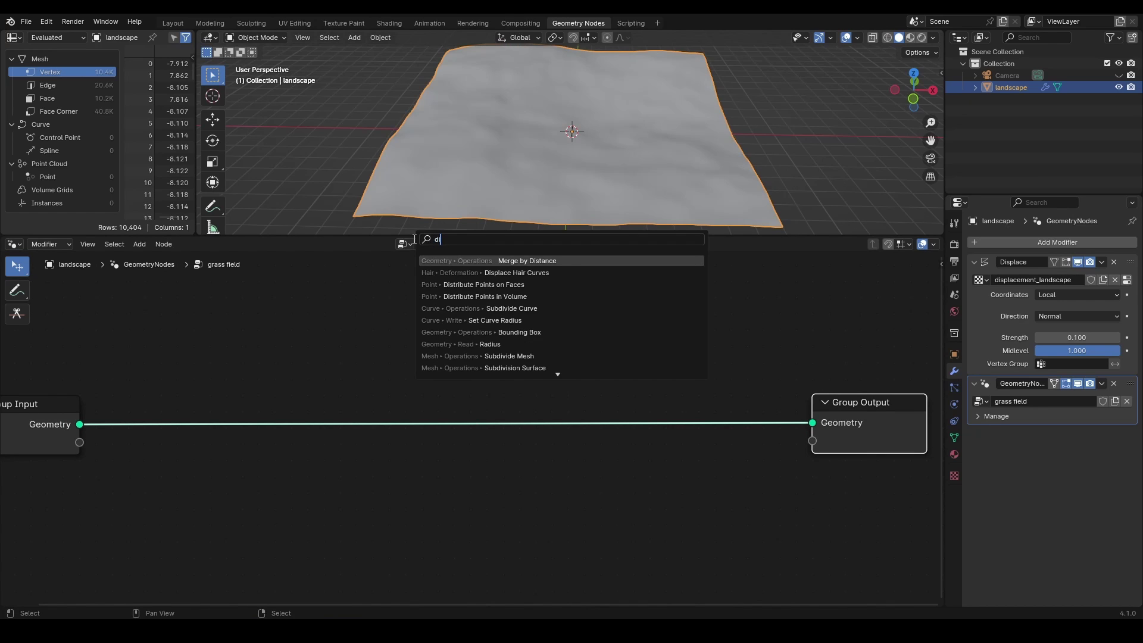
pyautogui.write('s')
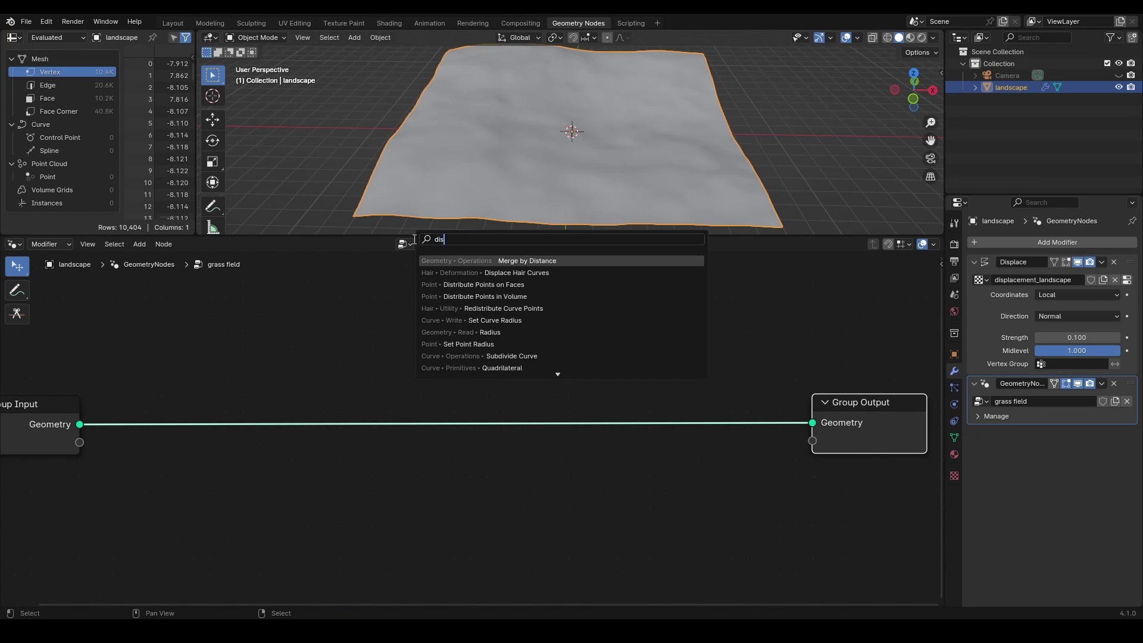
pyautogui.click(470, 285)
pyautogui.click(340, 383)
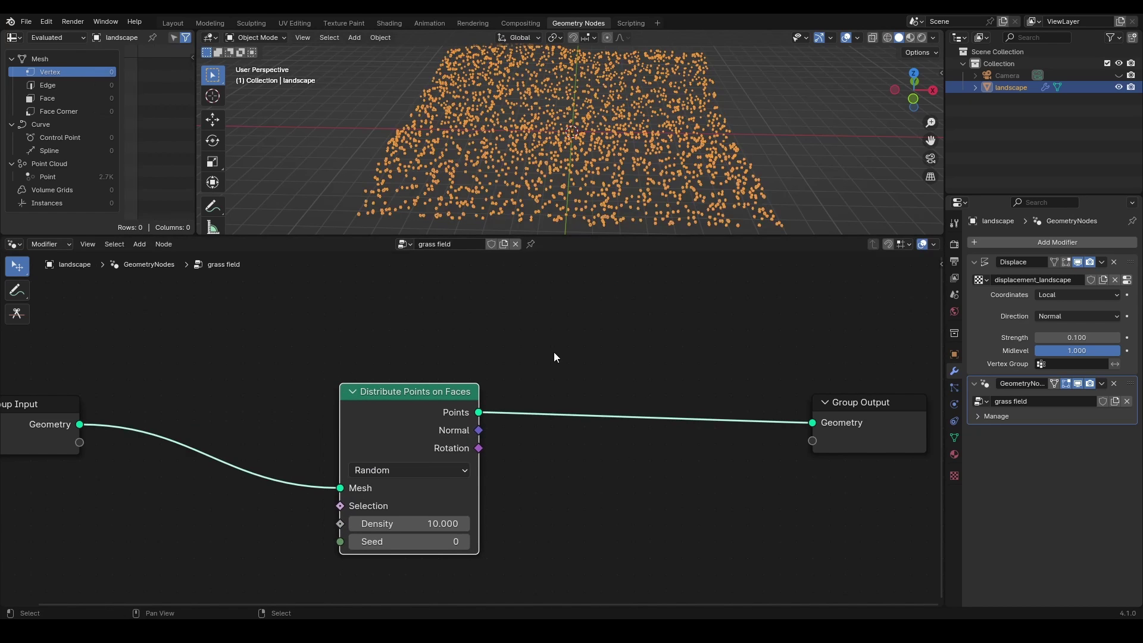
# Set the density of the Distribute Points on Faces node to 30.900
pyautogui.press('Home')
pyautogui.moveTo(581, 176); pyautogui.dragTo(588, 165, button='middle')
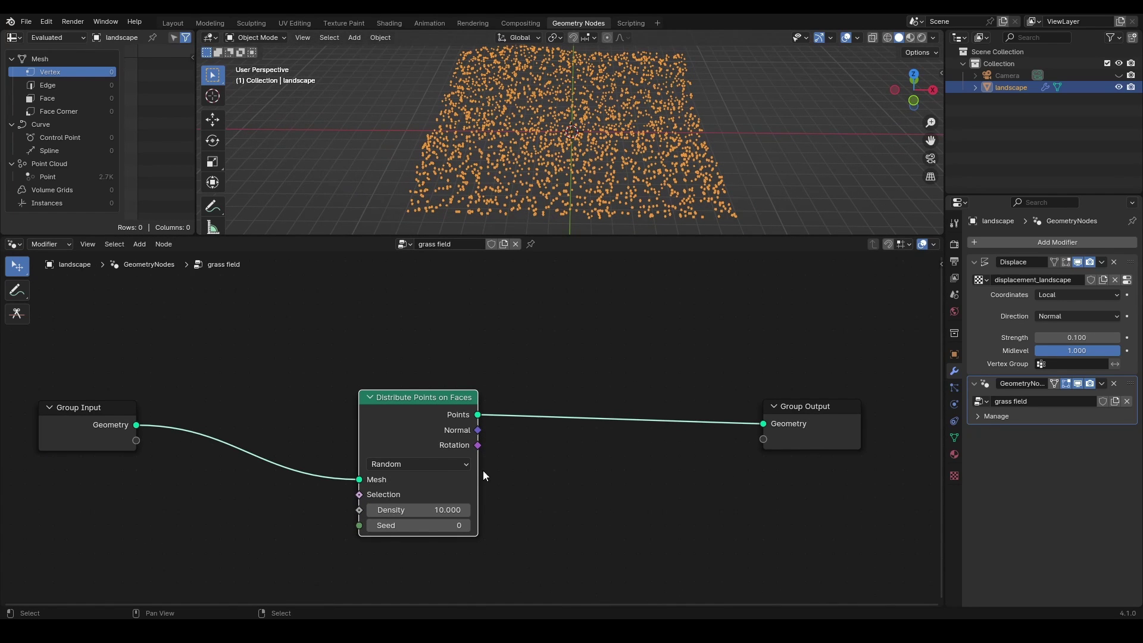
pyautogui.moveTo(575, 522); pyautogui.dragTo(642, 463, button='middle')
pyautogui.moveTo(486, 451); pyautogui.dragTo(572, 451)
pyautogui.moveTo(502, 467)
pyautogui.mouseDown()
pyautogui.moveTo(518, 467)
pyautogui.moveTo(501, 472)
pyautogui.mouseUp()
pyautogui.hotkey('ctrl', 'z')
# Move Group Output farther out and insert a Join Geometry node between it and Distribute Points on Faces
pyautogui.scroll(-1, 584, 445)
pyautogui.moveTo(704, 431); pyautogui.dragTo(427, 429, button='middle')
pyautogui.moveTo(559, 362); pyautogui.dragTo(801, 362)
pyautogui.scroll(-1, 363, 381)
pyautogui.hotkey('shift', 'a')
pyautogui.write('joi')
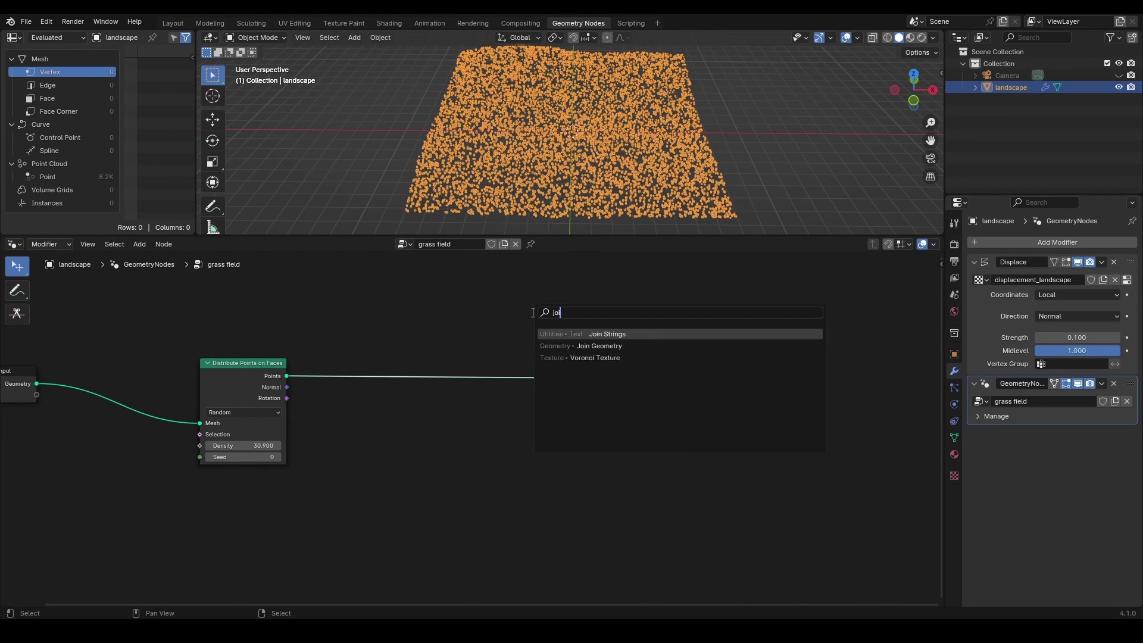
pyautogui.click(608, 347)
pyautogui.click(518, 360)
pyautogui.moveTo(520, 363); pyautogui.dragTo(529, 314)
# Connect the Group Input geometry to the Join Geometry node alongside the distributed points
pyautogui.moveTo(335, 319); pyautogui.dragTo(466, 368, button='middle')
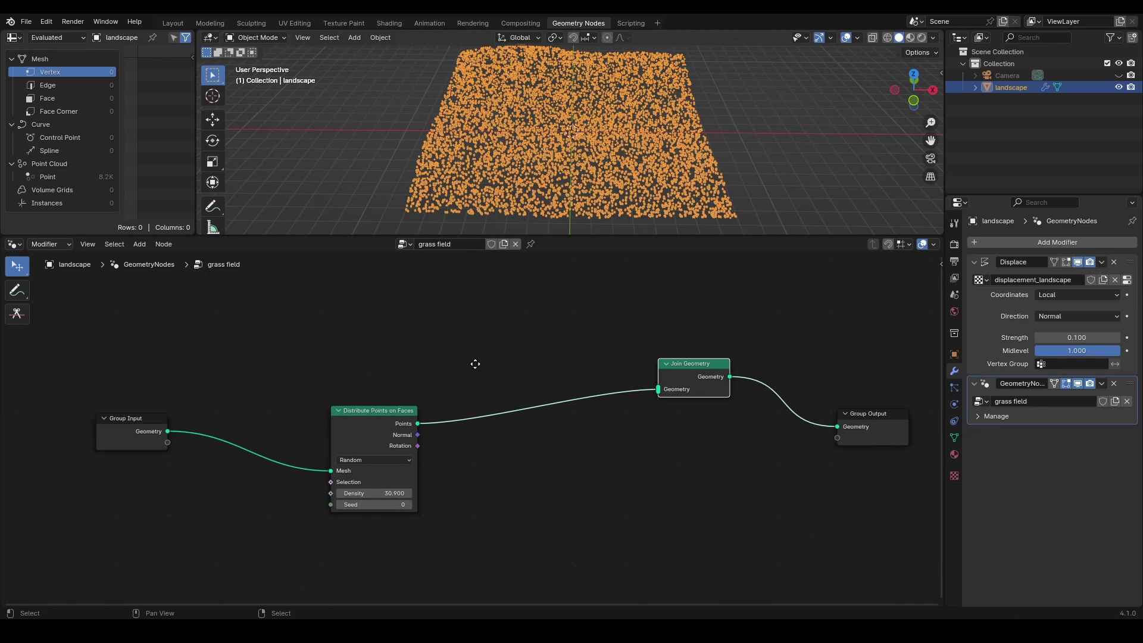
pyautogui.moveTo(128, 419); pyautogui.dragTo(658, 390)
pyautogui.moveTo(691, 364); pyautogui.dragTo(694, 337)
# Rearrange the nodes to open up space between Distribute Points on Faces and Join Geometry
pyautogui.moveTo(670, 413); pyautogui.dragTo(394, 404, button='middle')
pyautogui.moveTo(613, 406); pyautogui.dragTo(690, 330)
pyautogui.moveTo(760, 294); pyautogui.dragTo(383, 406)
pyautogui.moveTo(414, 338); pyautogui.dragTo(665, 335)
# Insert an Instance on Points node between Distribute Points on Faces and Join Geometry
pyautogui.moveTo(278, 462); pyautogui.dragTo(434, 459, button='middle')
pyautogui.hotkey('shift', 'a')
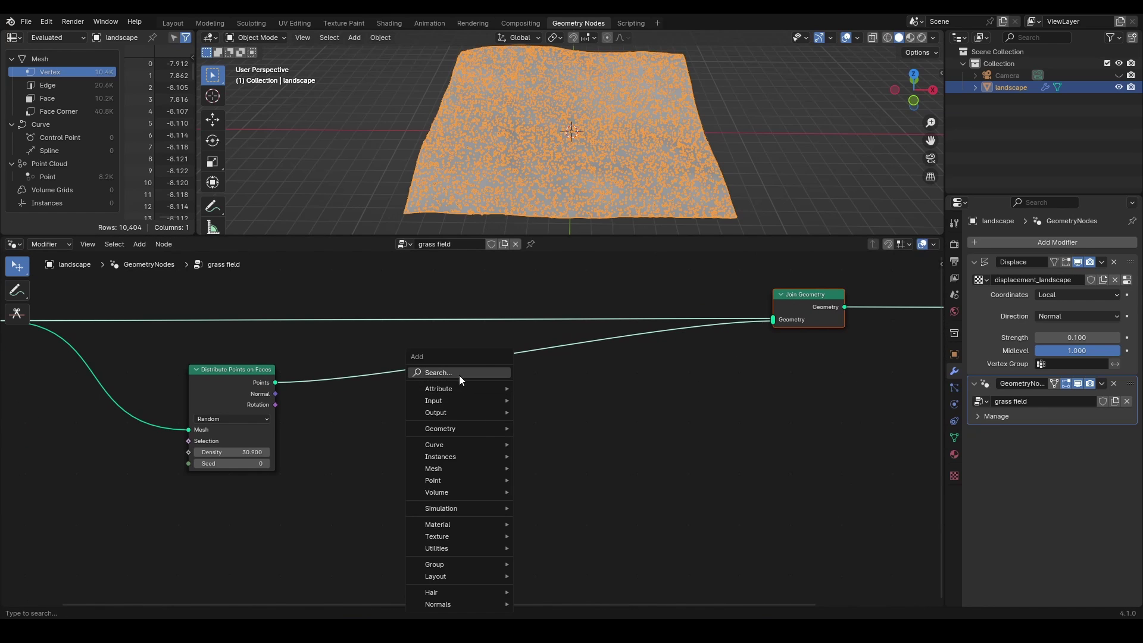
pyautogui.click(459, 373)
pyautogui.write('ins')
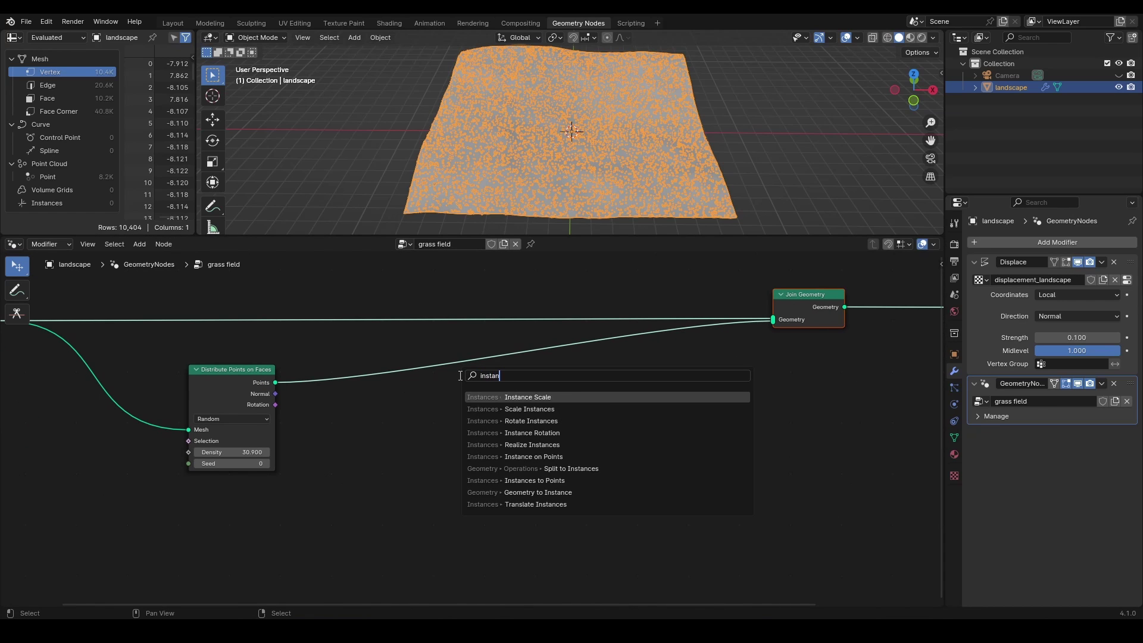
pyautogui.write('tan')
pyautogui.click(518, 456)
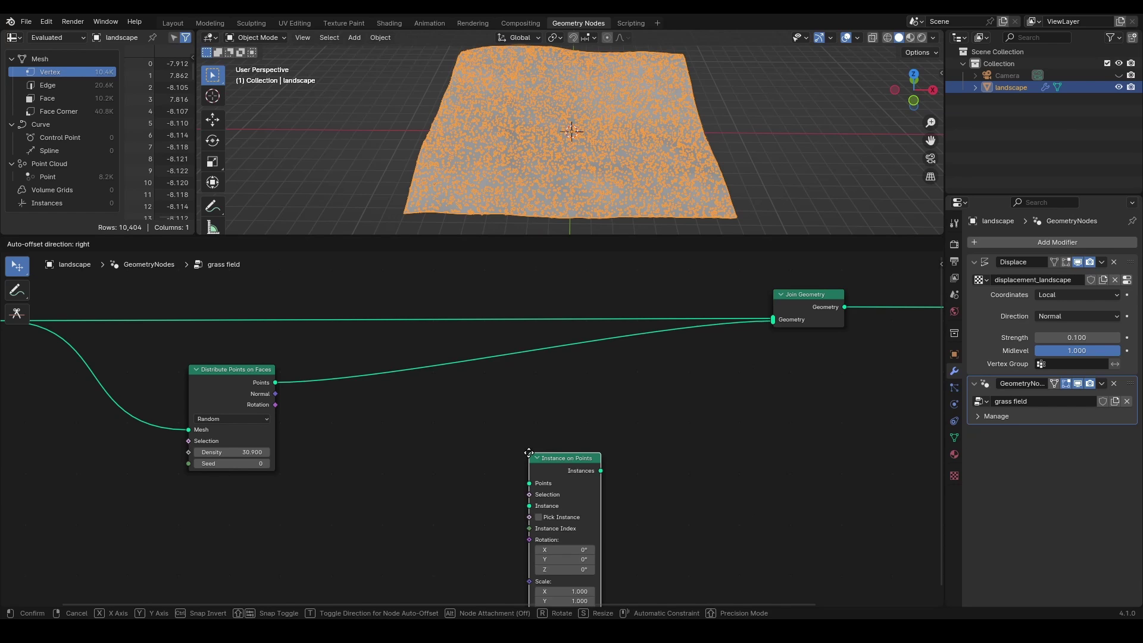
pyautogui.click(541, 356)
pyautogui.moveTo(540, 352); pyautogui.dragTo(581, 421)
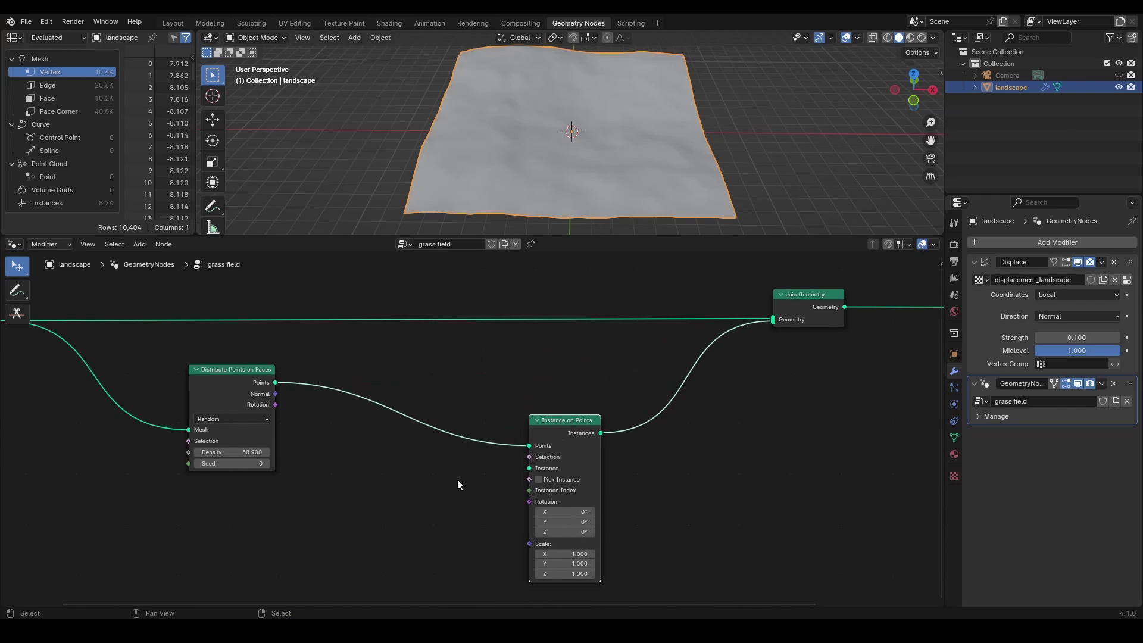
pyautogui.moveTo(434, 492); pyautogui.dragTo(515, 441, button='middle')
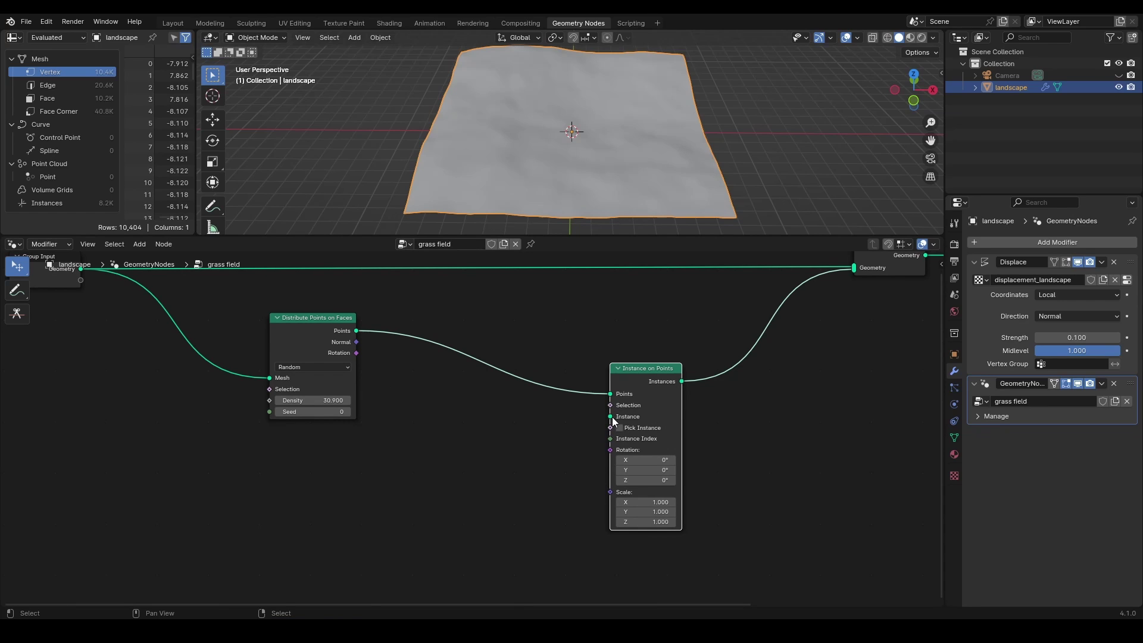
pyautogui.moveTo(529, 429); pyautogui.dragTo(531, 432)
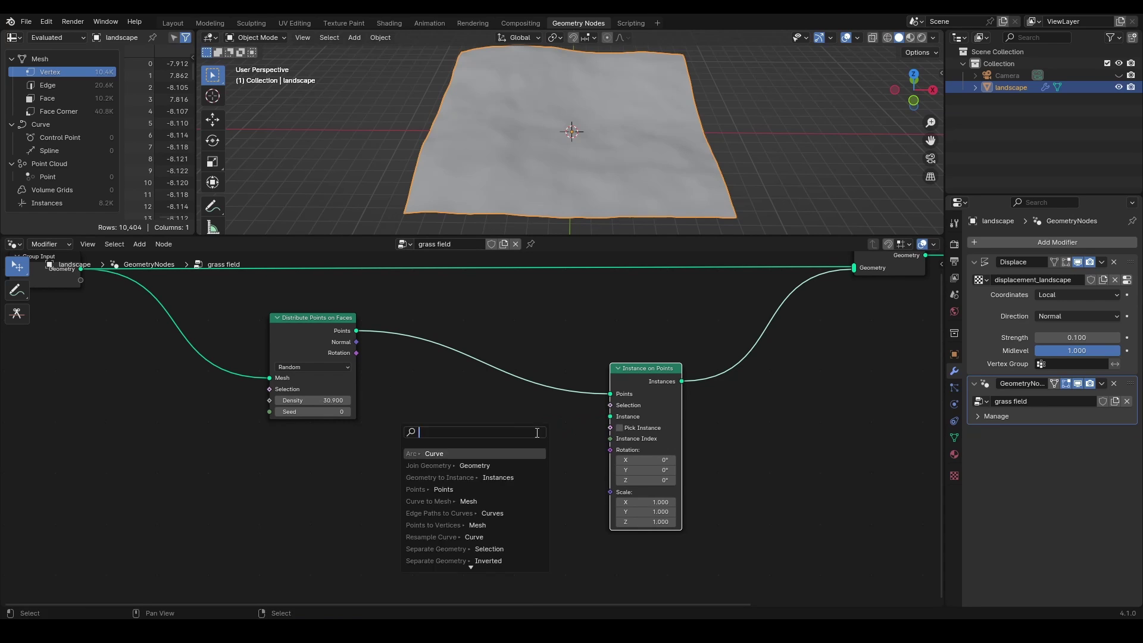
pyautogui.press('Escape')
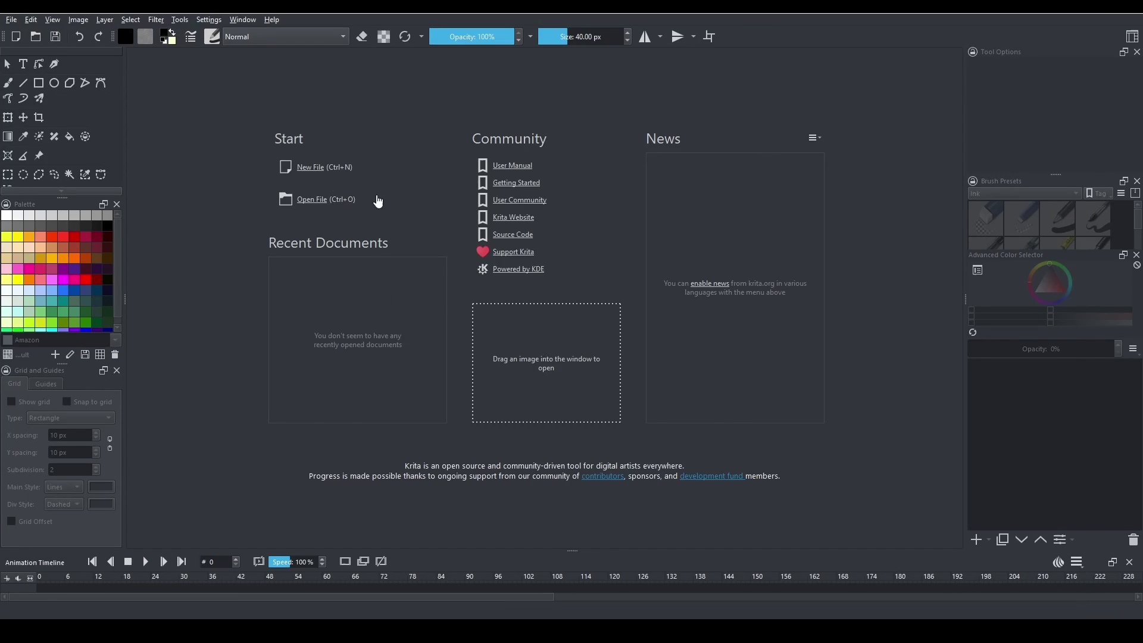
# Switch to Krita and create a new document 1024 px wide and 1024 px high
pyautogui.hotkey('ctrl', 'n')
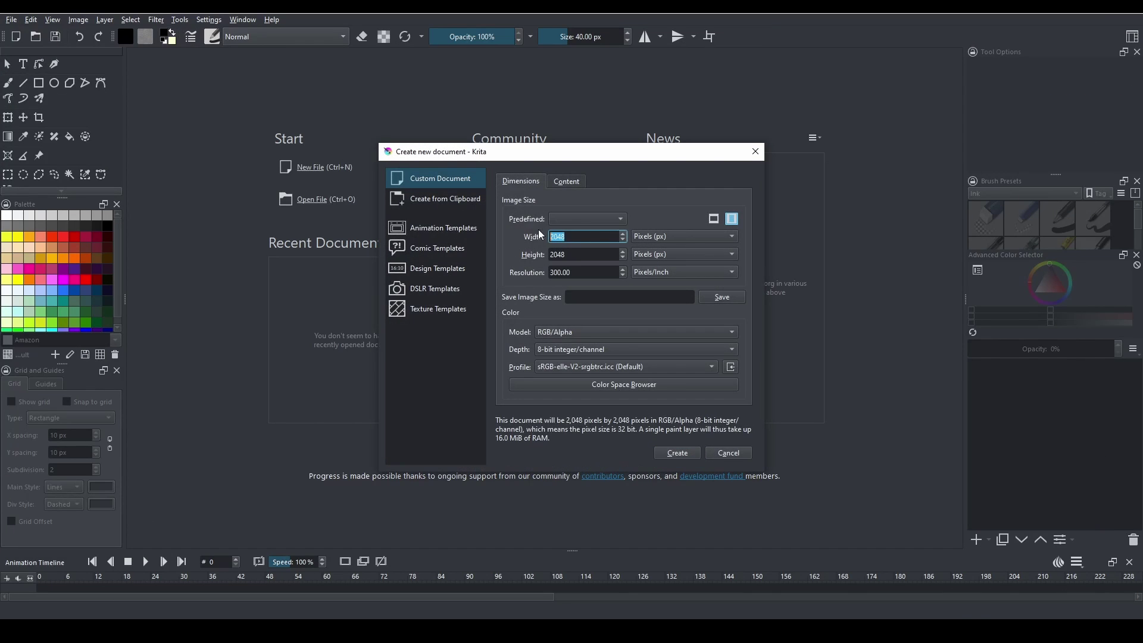
pyautogui.write('1024')
pyautogui.press('Tab')
pyautogui.write('1024')
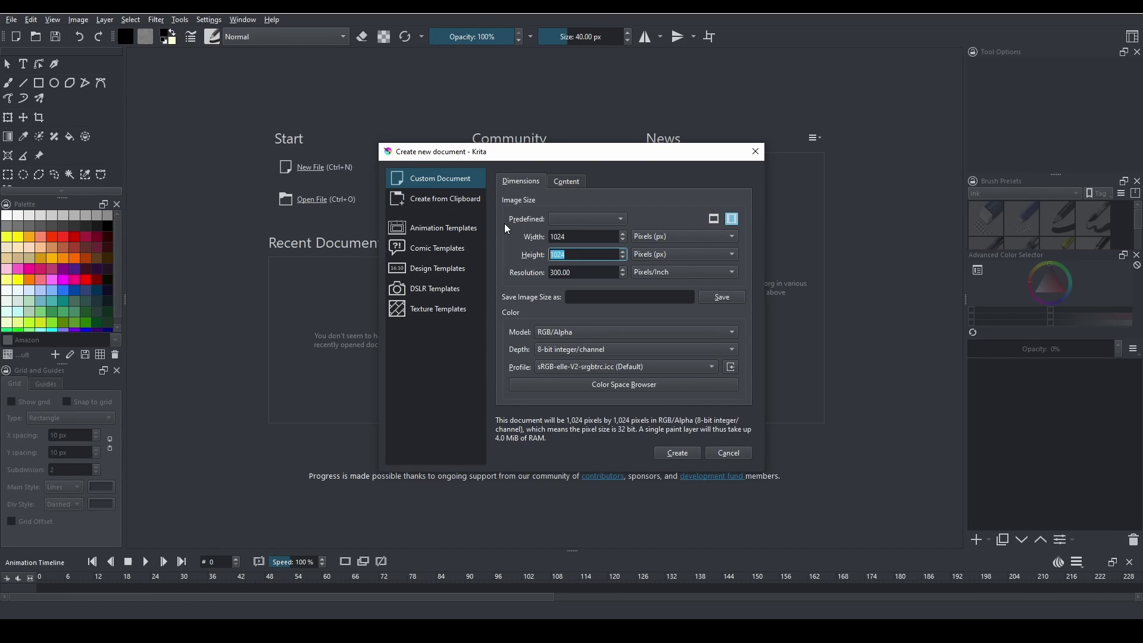
pyautogui.click(685, 454)
# Draw black outlines of differently shaped grass tufts in the grid quadrants with the Ink-2 Fineliner at 5 px
pyautogui.moveTo(495, 336); pyautogui.dragTo(578, 323)
pyautogui.moveTo(433, 393); pyautogui.dragTo(269, 388, button='middle')
pyautogui.moveTo(615, 394)
pyautogui.mouseDown()
pyautogui.moveTo(659, 352)
pyautogui.moveTo(620, 398)
pyautogui.mouseUp()
pyautogui.moveTo(620, 397); pyautogui.dragTo(737, 193, button='middle')
pyautogui.moveTo(408, 462); pyautogui.dragTo(418, 379)
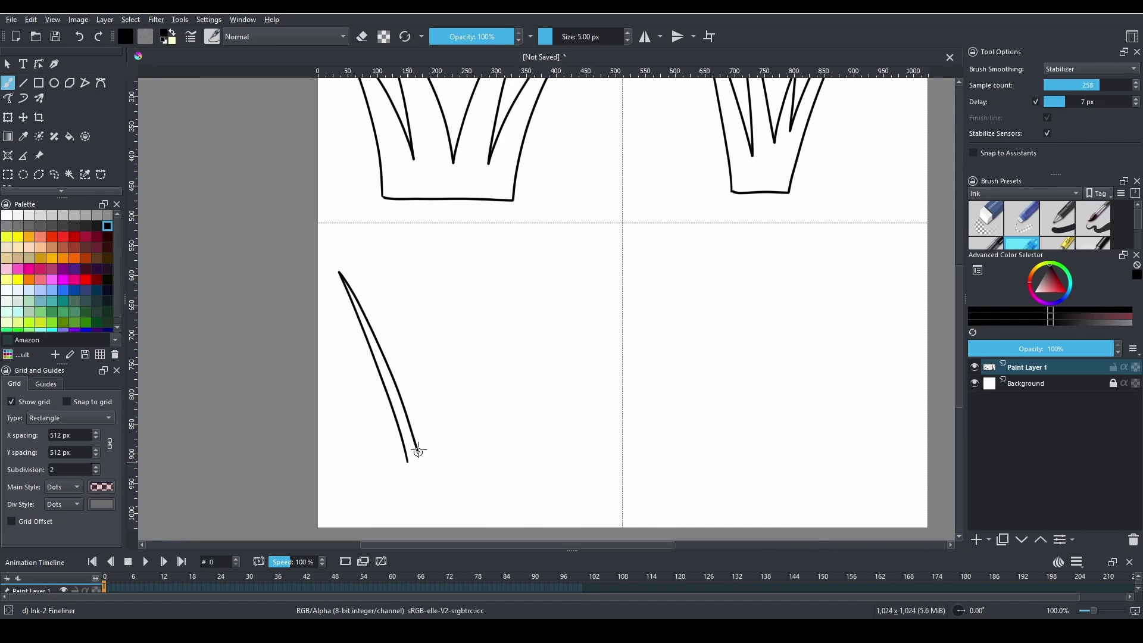
pyautogui.moveTo(402, 443); pyautogui.dragTo(282, 395, button='middle')
pyautogui.moveTo(554, 348)
pyautogui.mouseDown()
pyautogui.moveTo(582, 296)
pyautogui.moveTo(671, 381)
pyautogui.mouseUp()
# Add a second paint layer and select the interiors of the grass tufts outlined on Paint Layer 1
pyautogui.scroll(-1, 628, 396)
pyautogui.click(975, 540)
pyautogui.click(1027, 383)
pyautogui.click(69, 174)
pyautogui.click(425, 221)
pyautogui.keyDown('shift'); pyautogui.click(625, 214); pyautogui.keyUp('shift')
pyautogui.keyDown('shift'); pyautogui.click(434, 395); pyautogui.keyUp('shift')
# Fill the selected tufts with black on Paint Layer 2, airbrush soft white highlights along the blades, and clear the selection
pyautogui.moveTo(393, 202)
pyautogui.mouseDown()
pyautogui.moveTo(543, 152)
pyautogui.moveTo(590, 401)
pyautogui.moveTo(400, 360)
pyautogui.moveTo(541, 321)
pyautogui.mouseUp()
pyautogui.moveTo(390, 283)
pyautogui.mouseDown()
pyautogui.moveTo(360, 167)
pyautogui.moveTo(440, 238)
pyautogui.moveTo(474, 178)
pyautogui.moveTo(518, 170)
pyautogui.mouseUp()
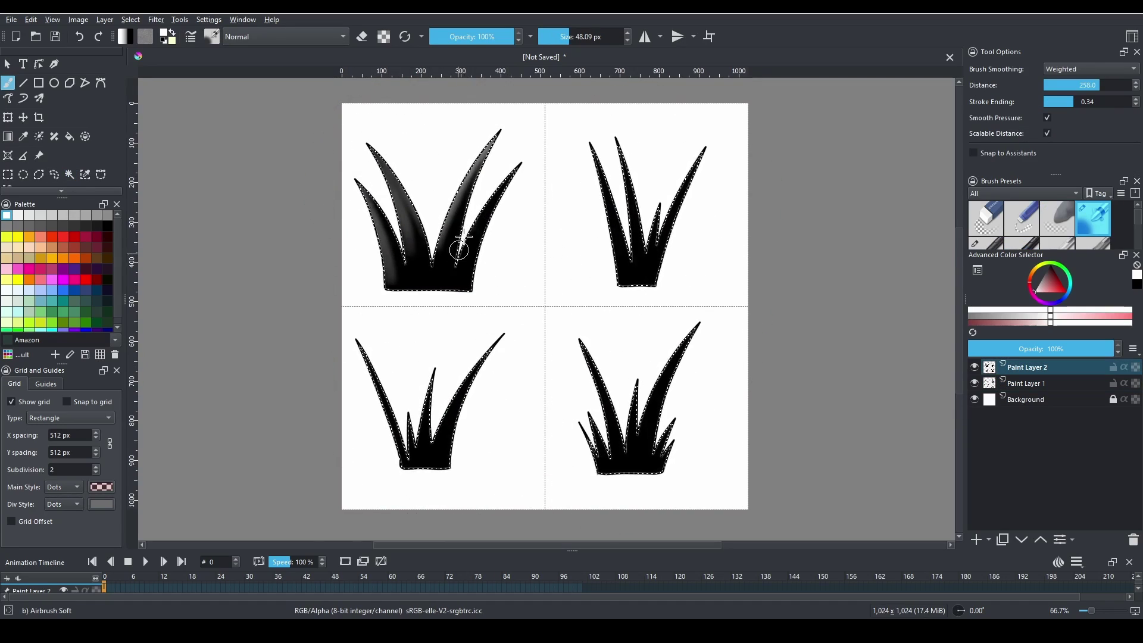
pyautogui.moveTo(585, 135)
pyautogui.mouseDown()
pyautogui.moveTo(595, 276)
pyautogui.moveTo(660, 226)
pyautogui.moveTo(666, 276)
pyautogui.moveTo(618, 144)
pyautogui.moveTo(634, 238)
pyautogui.mouseUp()
pyautogui.moveTo(360, 345)
pyautogui.mouseDown()
pyautogui.moveTo(418, 439)
pyautogui.moveTo(449, 434)
pyautogui.moveTo(494, 347)
pyautogui.mouseUp()
pyautogui.moveTo(577, 341)
pyautogui.mouseDown()
pyautogui.moveTo(679, 377)
pyautogui.moveTo(631, 369)
pyautogui.moveTo(587, 413)
pyautogui.moveTo(623, 429)
pyautogui.mouseUp()
pyautogui.moveTo(568, 37); pyautogui.dragTo(559, 36)
pyautogui.click(8, 175)
pyautogui.click(277, 270)
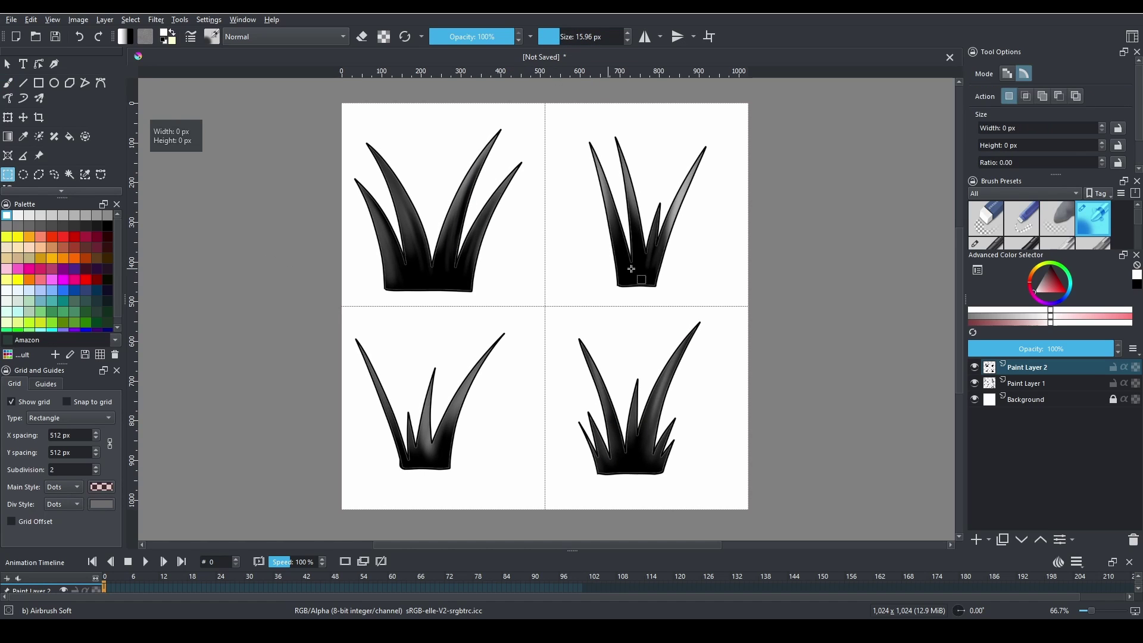
# Hide Paint Layer 1 and the Background, and export the tufts as the PNG image grass_samples in the tutorial folder
pyautogui.click(974, 384)
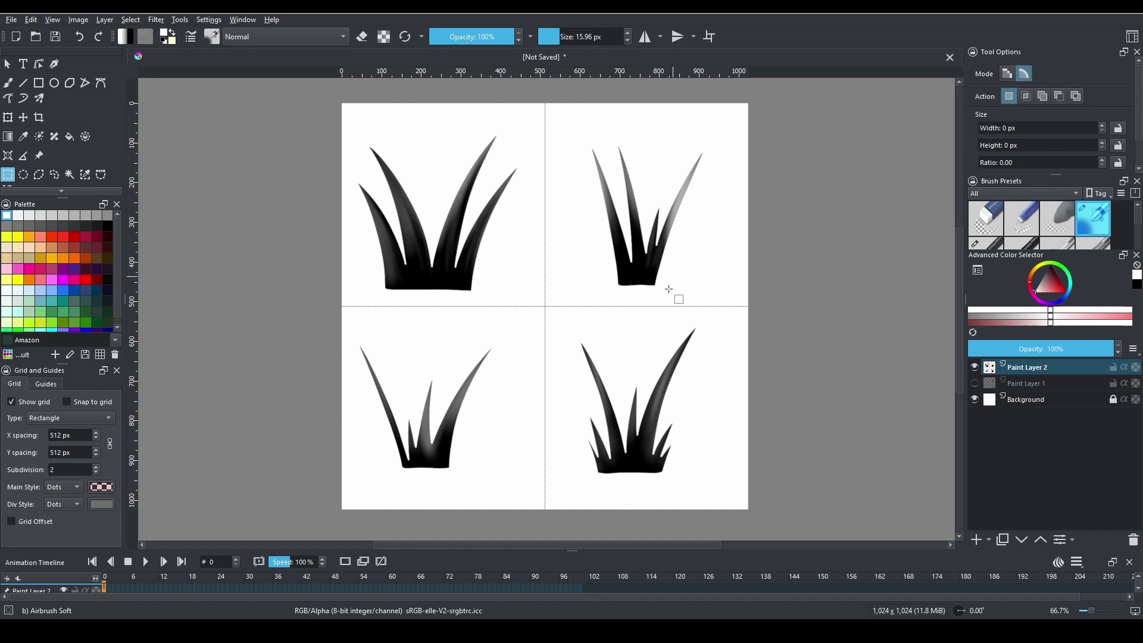
pyautogui.click(975, 400)
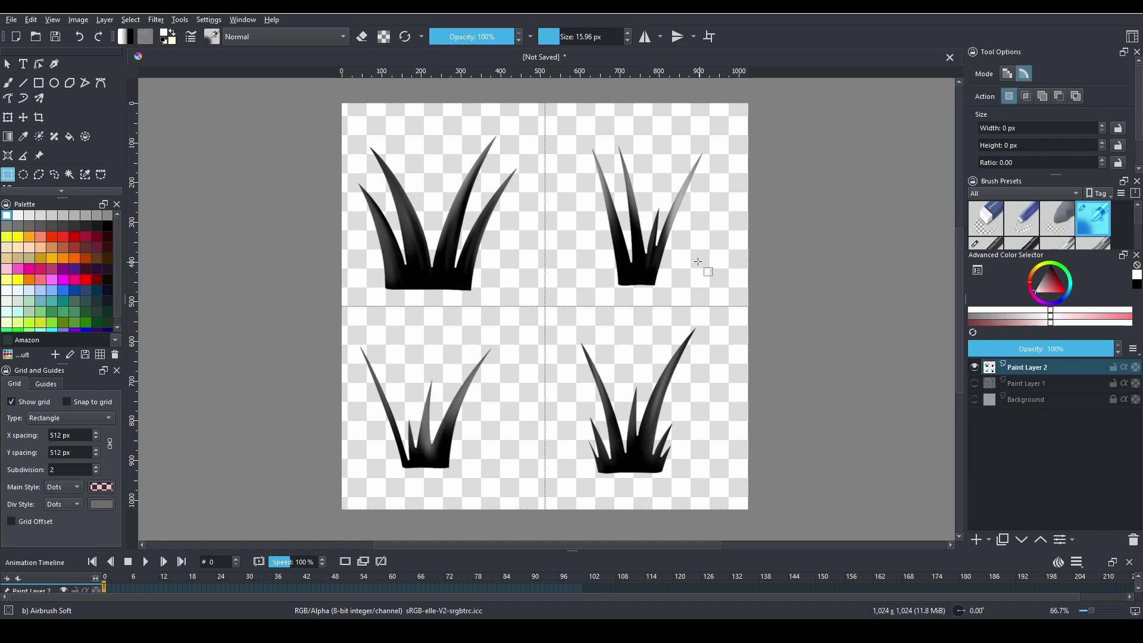
pyautogui.click(11, 20)
pyautogui.click(48, 142)
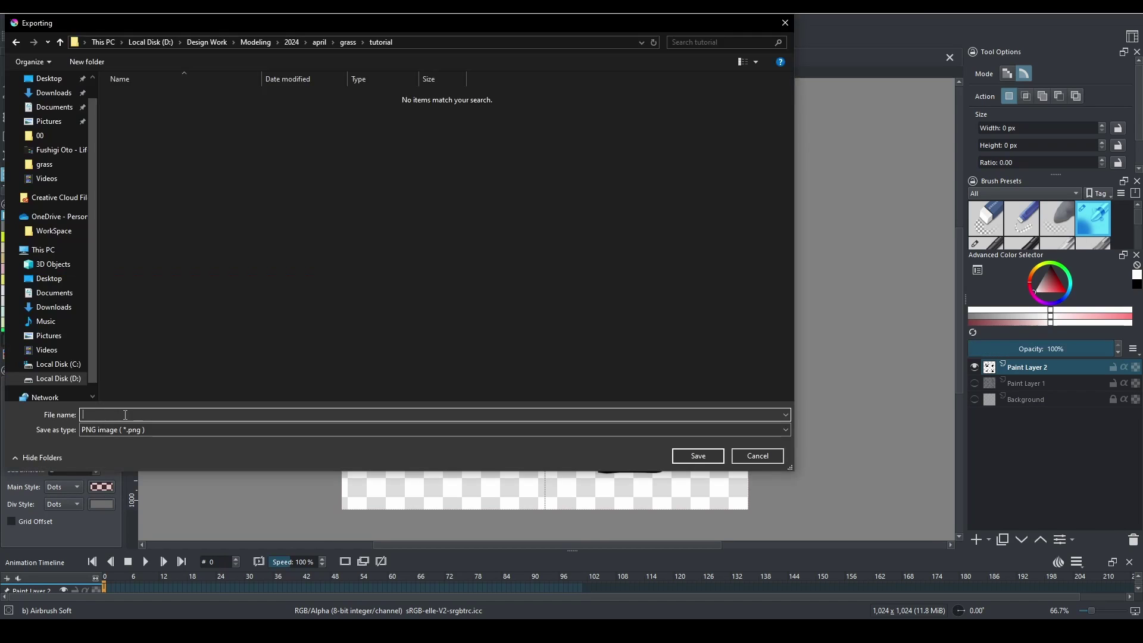
pyautogui.write('grass_samples')
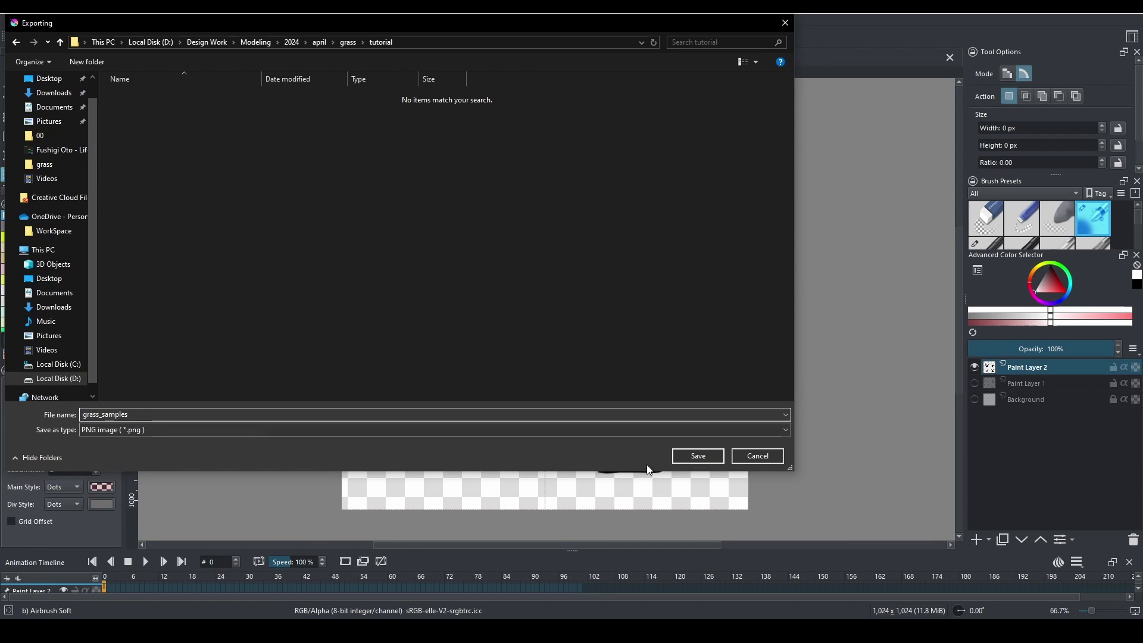
pyautogui.click(714, 456)
pyautogui.click(634, 407)
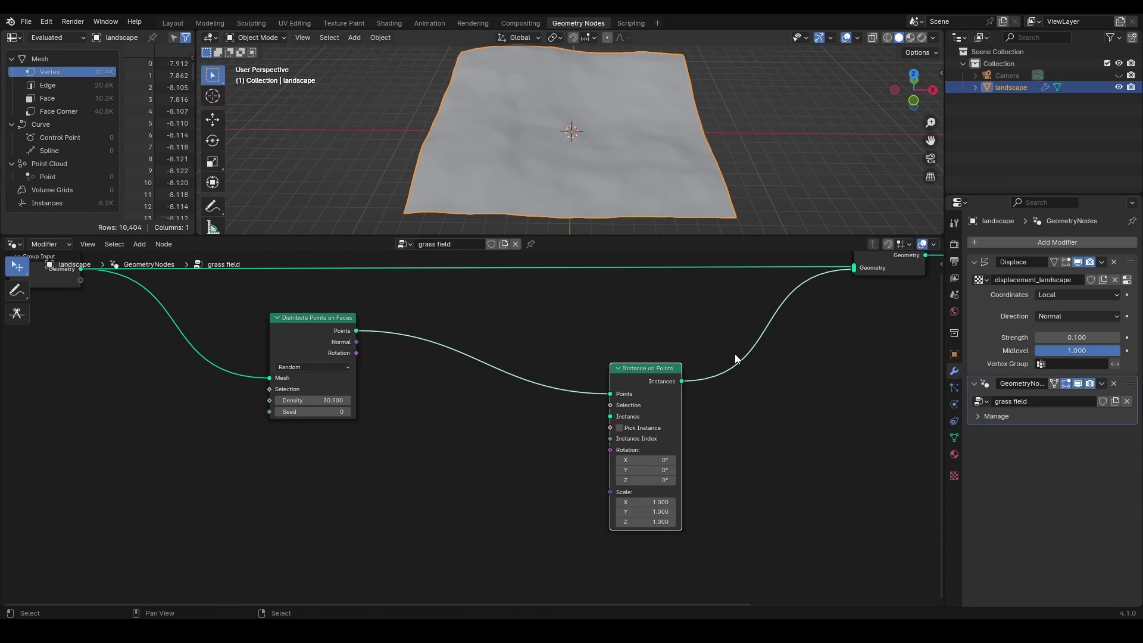
# Switch to Blender and add a new collection named Assets directly under the Scene Collection
pyautogui.click(992, 52)
pyautogui.rightClick(991, 52)
pyautogui.click(989, 47)
pyautogui.doubleClick(1001, 99)
pyautogui.write('Assets')
pyautogui.press('Return')
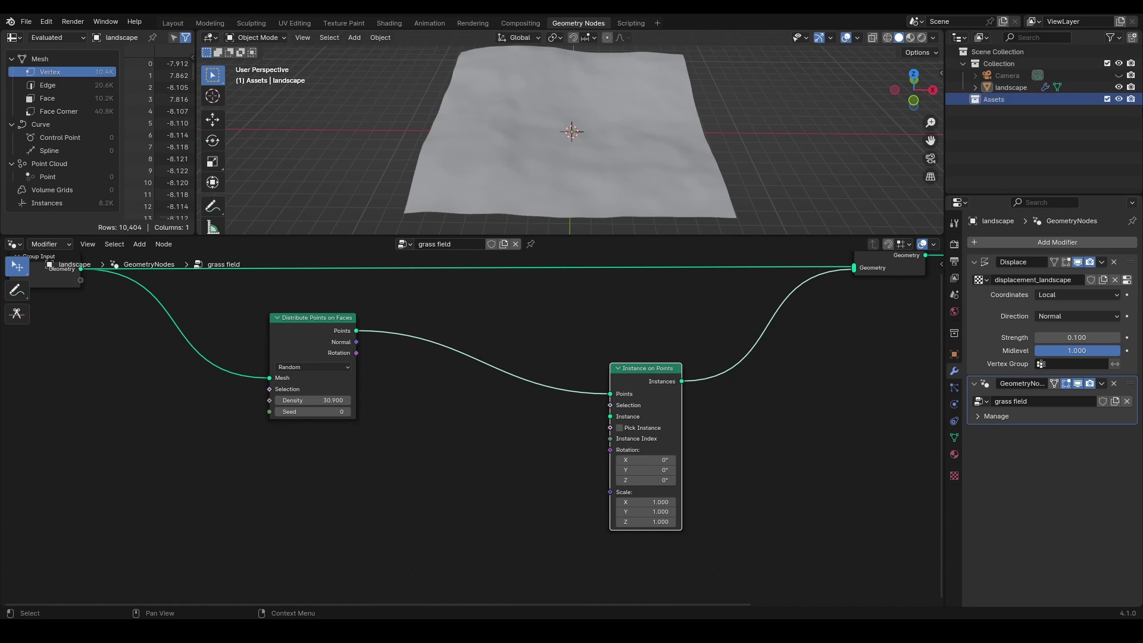
# Create a collection named Grass inside the Assets collection
pyautogui.rightClick(1006, 102)
pyautogui.click(924, 99)
pyautogui.doubleClick(1016, 111)
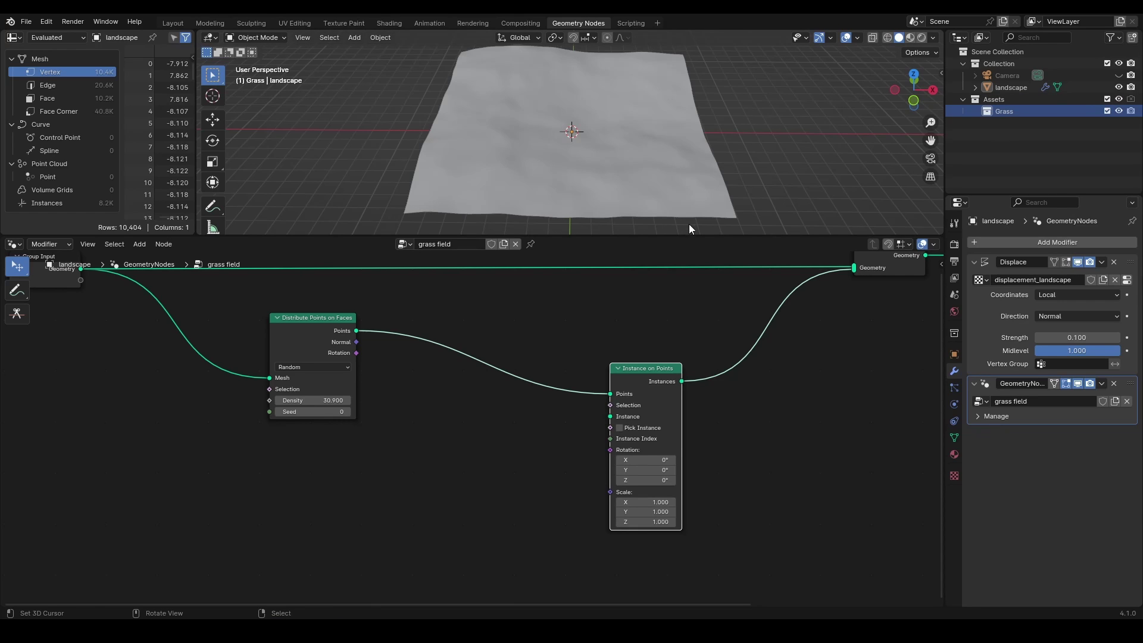
# Enlarge the 3D viewport and hide the landscape object
pyautogui.moveTo(684, 236); pyautogui.dragTo(661, 475)
pyautogui.scroll(3, 613, 238)
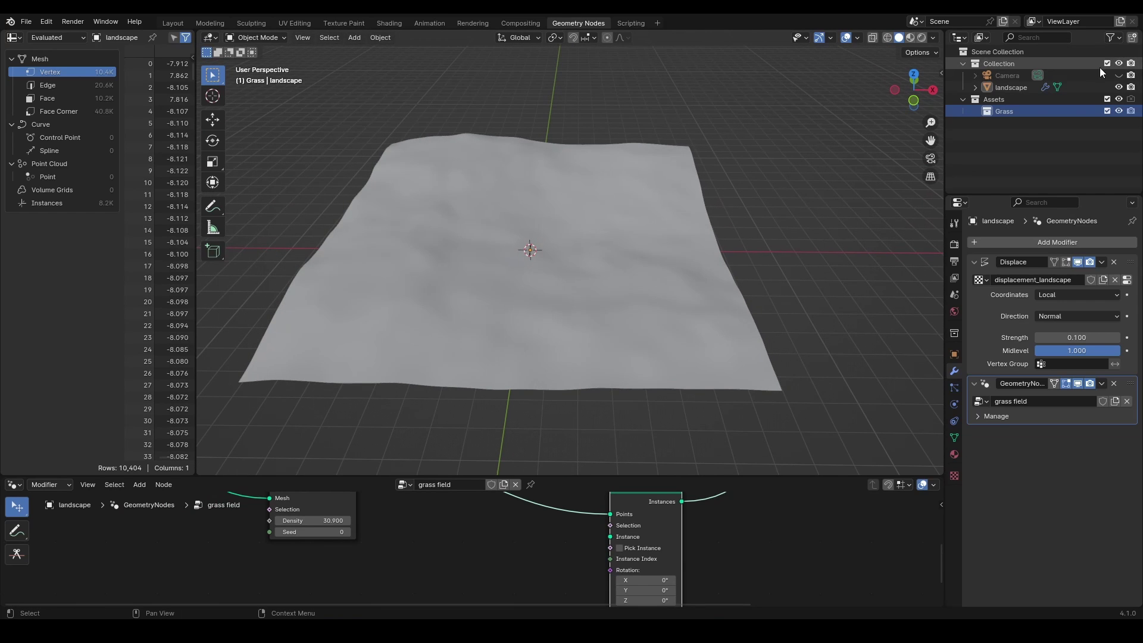
pyautogui.click(1119, 88)
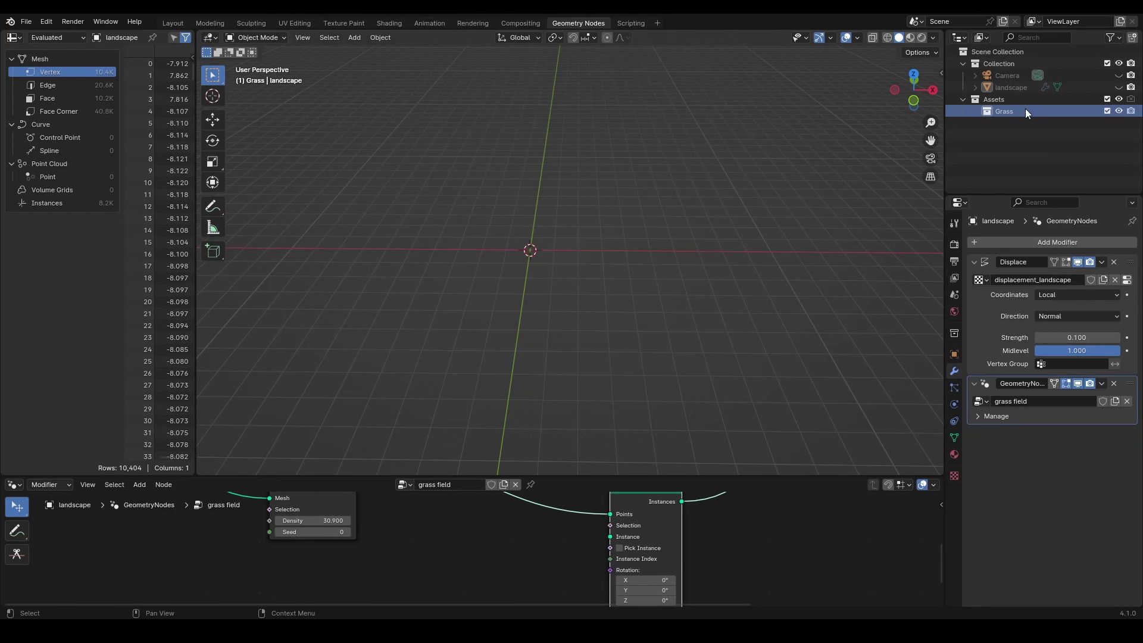
# Import the grass_samples image as a plane into the Grass collection
pyautogui.hotkey('shift', 'a')
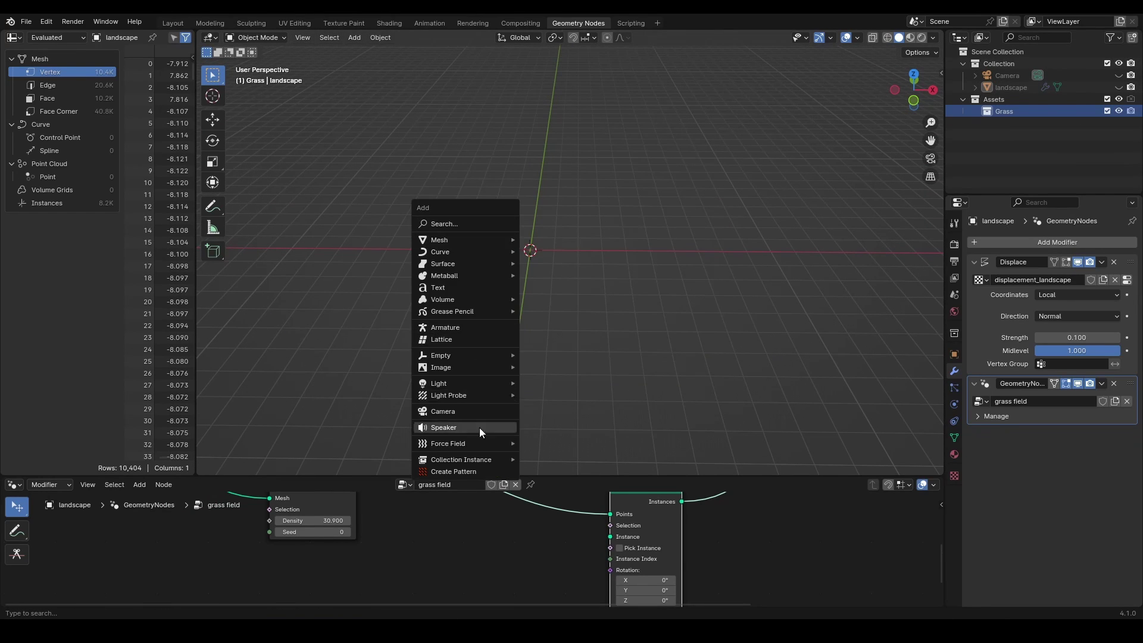
pyautogui.moveTo(462, 363)
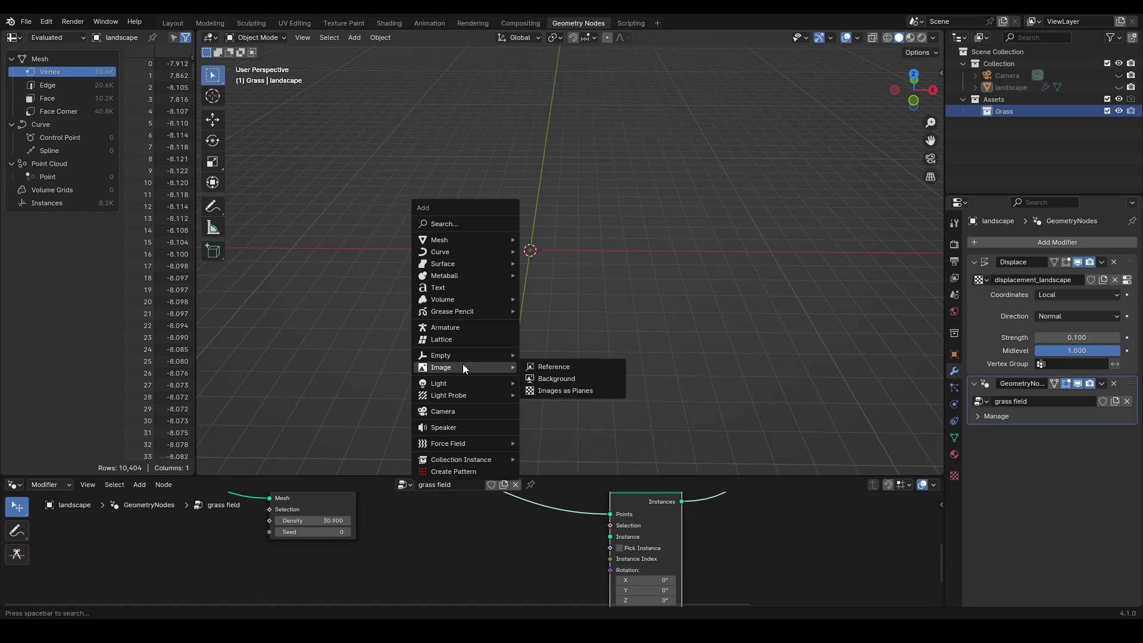
pyautogui.click(568, 388)
pyautogui.doubleClick(417, 251)
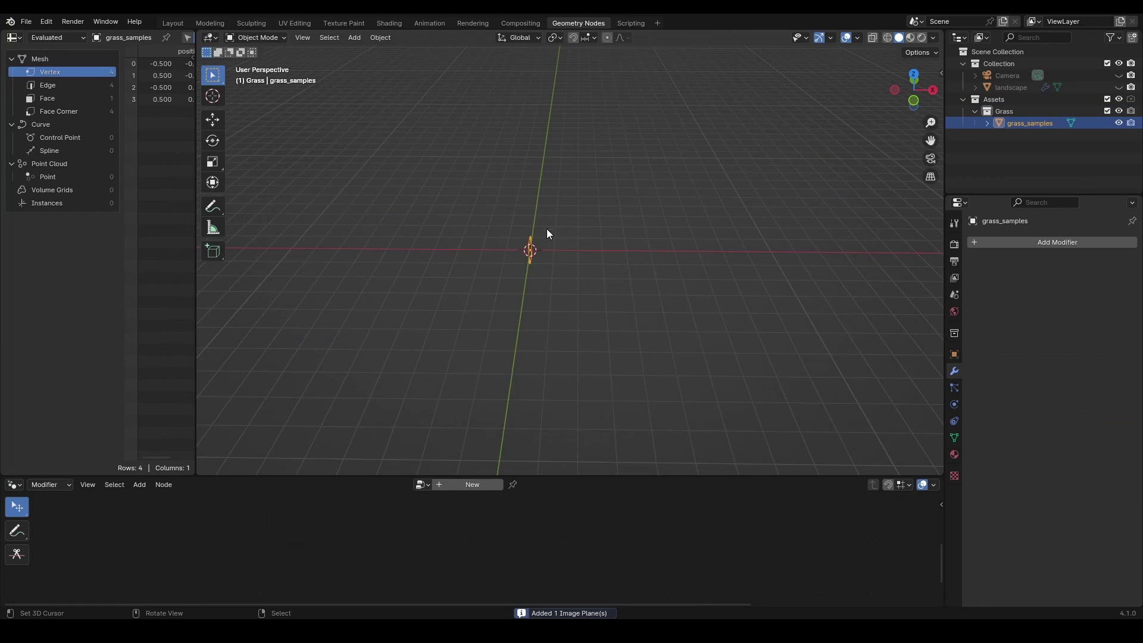
# Rotate the grass_samples plane -90° in the top view and apply its transform
pyautogui.press('KP_7')
pyautogui.press('r')
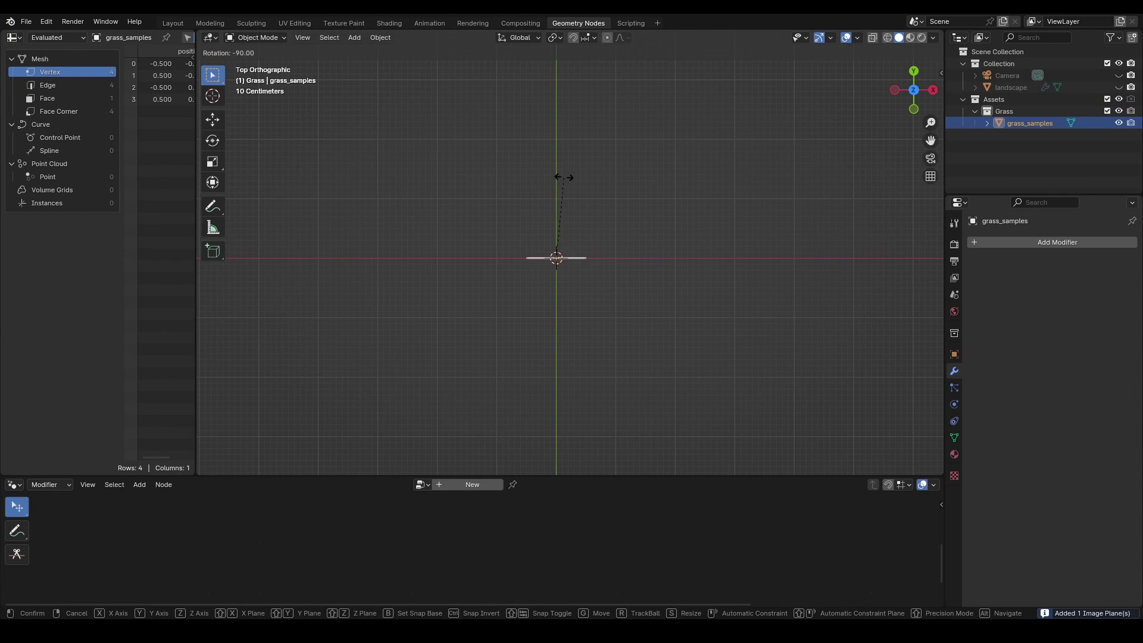
pyautogui.click(564, 177)
pyautogui.moveTo(630, 298); pyautogui.dragTo(610, 229, button='middle')
pyautogui.hotkey('ctrl', 'a')
pyautogui.click(582, 233)
# Show the plane in Material Preview and knife-cut tight outlines around the two upper grass tufts in Edit Mode
pyautogui.click(909, 38)
pyautogui.press('Tab')
pyautogui.press('KP_1')
pyautogui.press('KP_Decimal')
pyautogui.press('k')
pyautogui.click(412, 141)
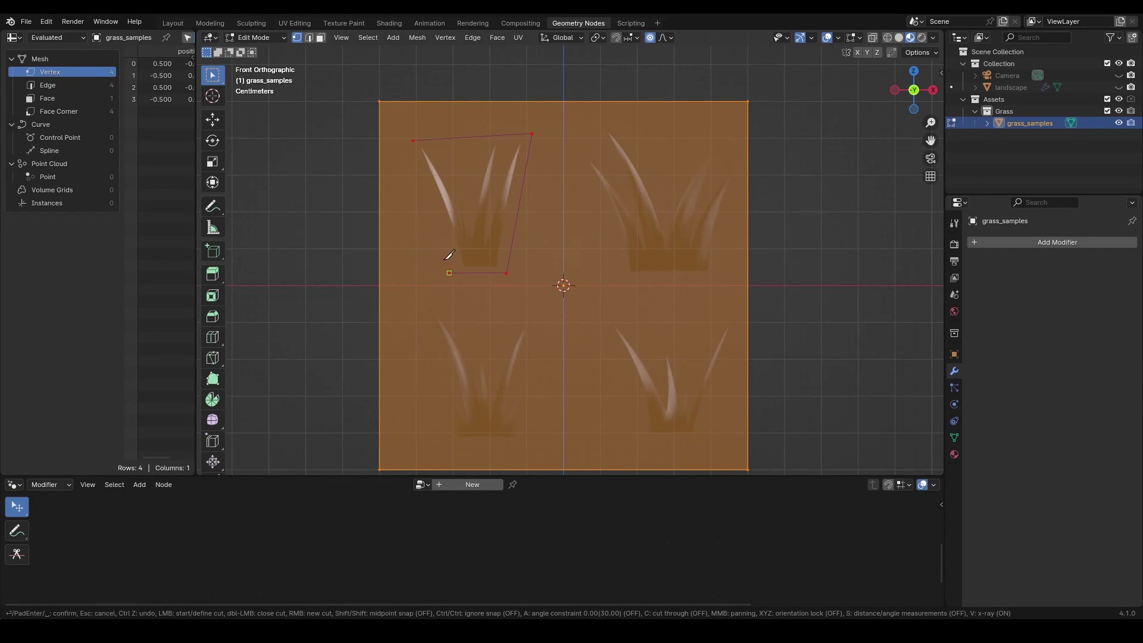
pyautogui.click(420, 148)
pyautogui.press('Return')
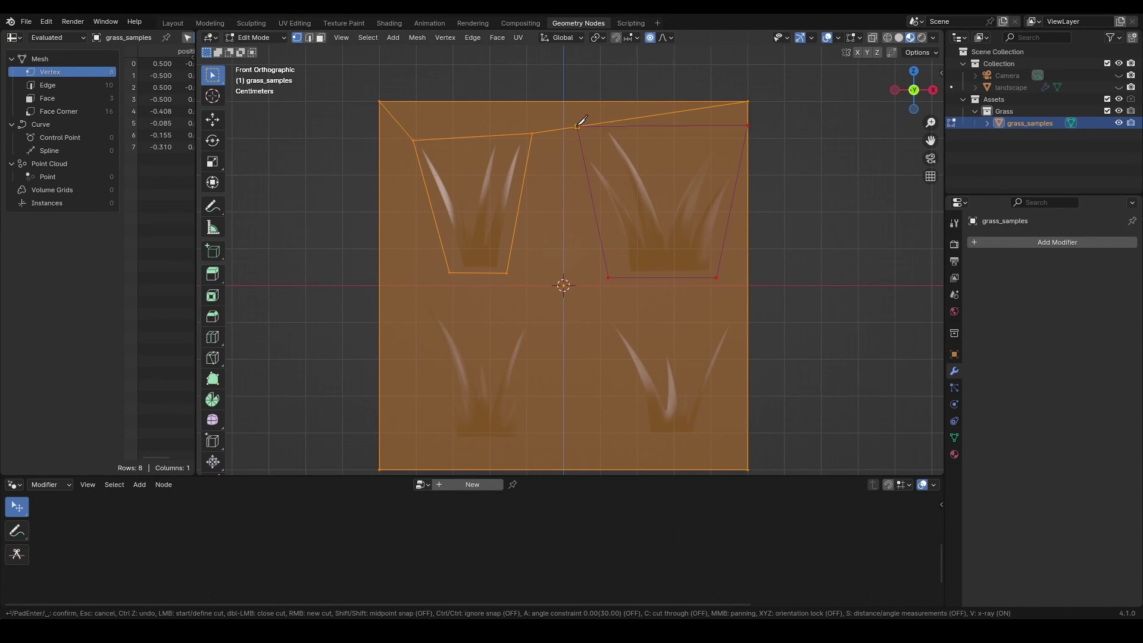
pyautogui.click(577, 126)
pyautogui.press('Return')
pyautogui.keyDown('shift'); pyautogui.moveTo(423, 296); pyautogui.dragTo(442, 184, button='middle'); pyautogui.keyUp('shift')
pyautogui.press('k')
pyautogui.click(445, 185)
pyautogui.press('Return')
pyautogui.hotkey('ctrl', 'z')
# Knife-cut an outline around the lower-right tuft and a connecting cut from its corner to the plane's bottom edge
pyautogui.press('k')
pyautogui.click(767, 206)
pyautogui.press('Return')
pyautogui.press('k')
pyautogui.click(648, 325)
pyautogui.press('Return')
pyautogui.keyDown('shift'); pyautogui.moveTo(526, 231); pyautogui.dragTo(602, 260, button='middle'); pyautogui.keyUp('shift')
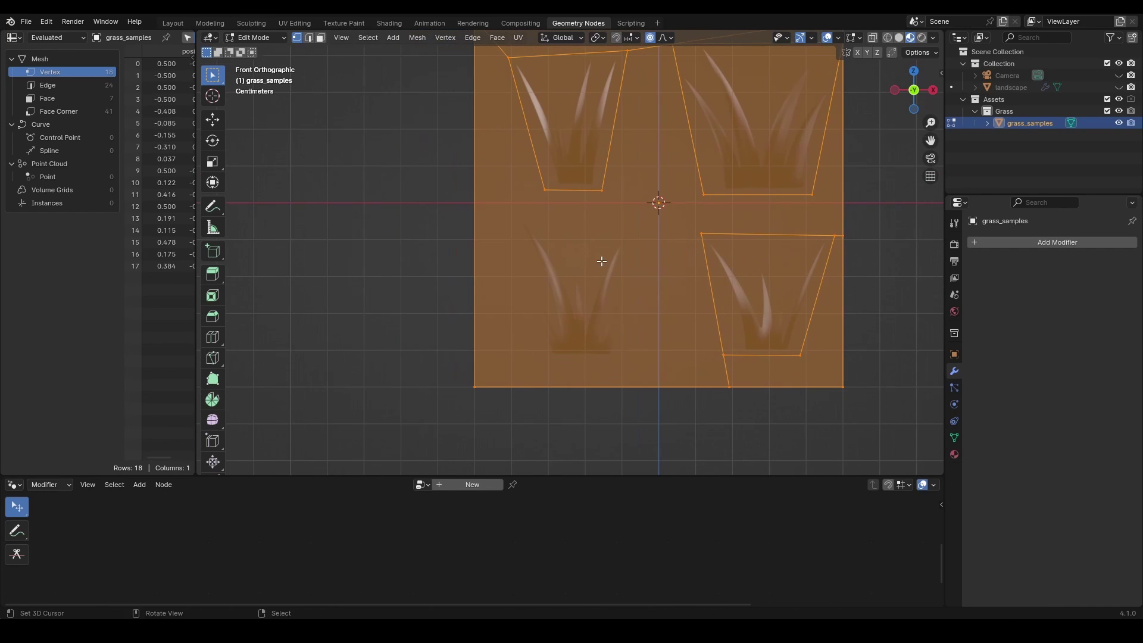
pyautogui.press('k')
pyautogui.click(519, 215)
pyautogui.click(639, 234)
pyautogui.click(519, 215)
pyautogui.press('Return')
pyautogui.scroll(8, 439, 161)
pyautogui.hotkey('ctrl', 'z')
# Knife-cut a closed outline around the lower-left grass tuft
pyautogui.scroll(-7, 439, 161)
pyautogui.press('k')
pyautogui.click(505, 210)
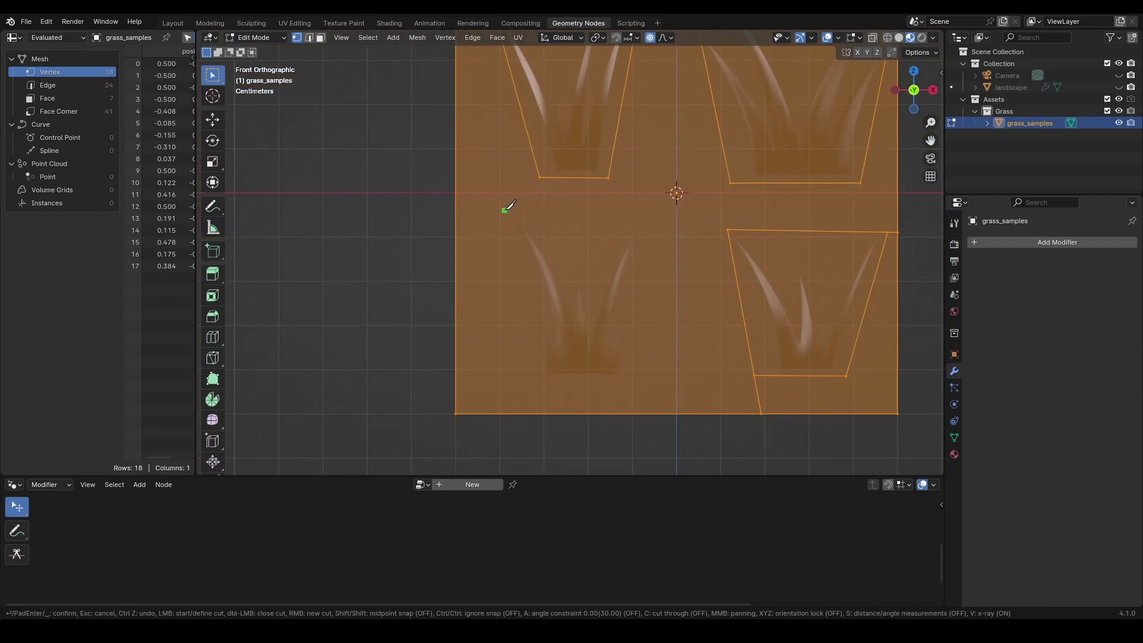
pyautogui.click(504, 210)
pyautogui.press('Return')
# Delete the surplus faces around the four cut-out tufts and return to Object Mode
pyautogui.scroll(-2, 619, 250)
pyautogui.press('3')
pyautogui.keyDown('shift'); pyautogui.rightClick(463, 76); pyautogui.keyUp('shift')
pyautogui.press('x')
pyautogui.press('Tab')
# Duplicate the tuft object three times, spacing the copies along the X axis
pyautogui.hotkey('shift', 'd')
pyautogui.hotkey('shift', 'd')
pyautogui.press('x')
pyautogui.click(771, 300)
# Edit all four objects together and delete their extra tuft faces, keeping one different tuft in each object
pyautogui.scroll(2, 771, 300)
pyautogui.keyDown('shift'); pyautogui.click(718, 328); pyautogui.keyUp('shift')
pyautogui.keyDown('shift'); pyautogui.click(538, 327); pyautogui.keyUp('shift')
pyautogui.keyDown('shift'); pyautogui.click(453, 330); pyautogui.keyUp('shift')
pyautogui.press('Tab')
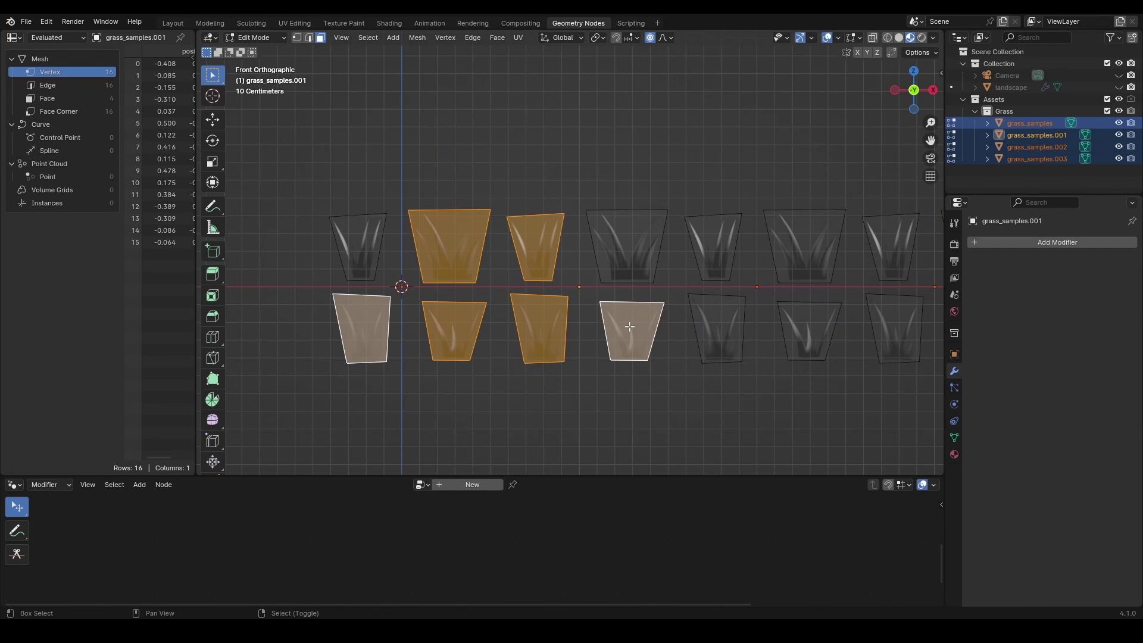
pyautogui.keyDown('shift'); pyautogui.rightClick(718, 246); pyautogui.keyUp('shift')
pyautogui.keyDown('shift'); pyautogui.rightClick(809, 331); pyautogui.keyUp('shift')
pyautogui.keyDown('shift'); pyautogui.moveTo(810, 331); pyautogui.dragTo(593, 337, button='middle'); pyautogui.keyUp('shift')
pyautogui.keyDown('shift'); pyautogui.rightClick(679, 334); pyautogui.keyUp('shift')
pyautogui.keyDown('shift'); pyautogui.rightClick(766, 253); pyautogui.keyUp('shift')
pyautogui.press('x')
pyautogui.press('Tab')
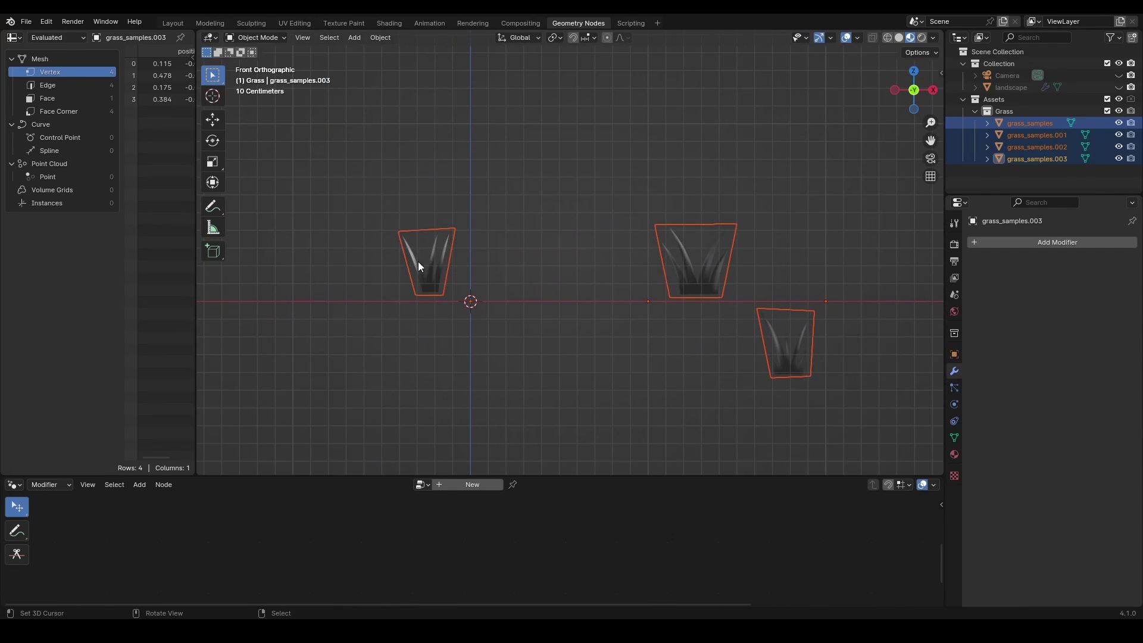
# Move the first tuft's mesh in Edit Mode so the base of its blades sits at the object origin
pyautogui.rightClick(419, 262)
pyautogui.scroll(3, 501, 296)
pyautogui.press('Tab')
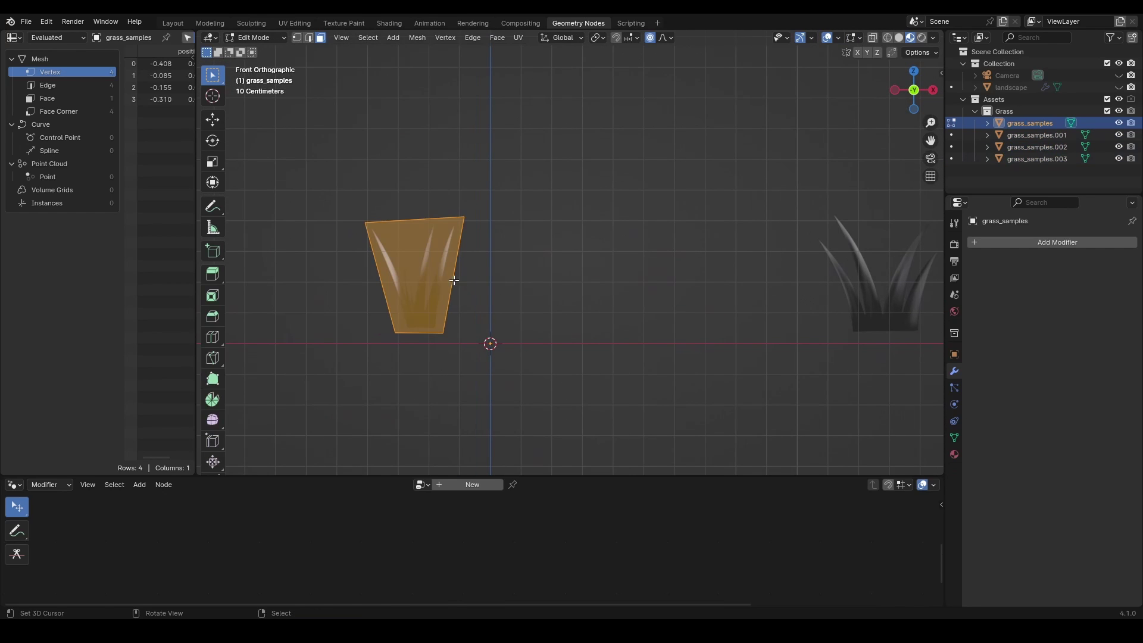
pyautogui.press('g')
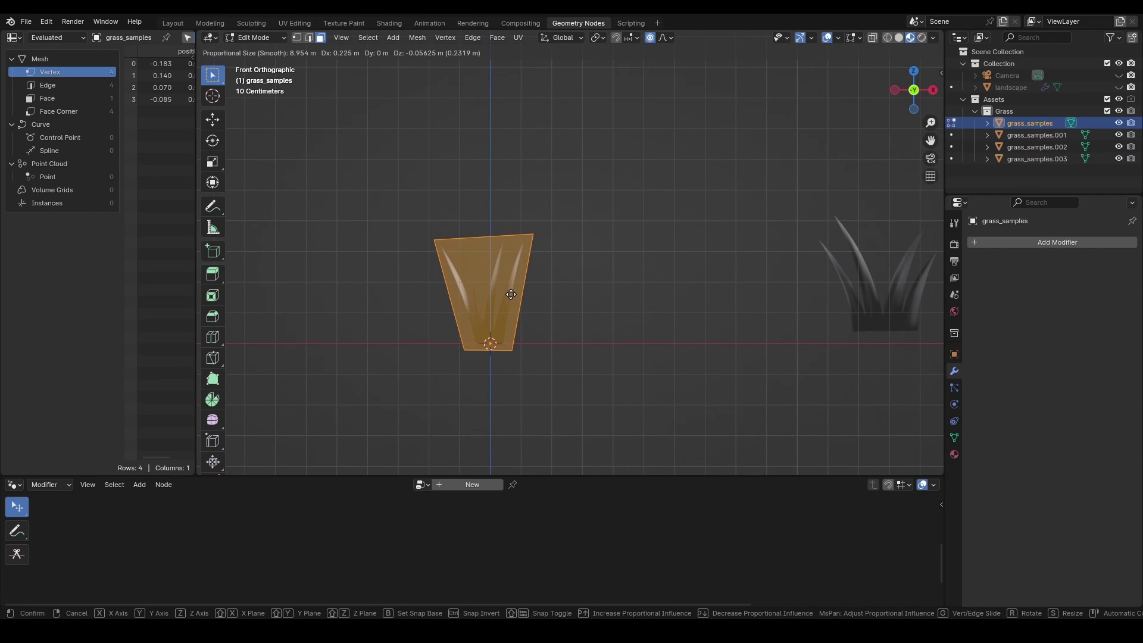
pyautogui.click(515, 296)
pyautogui.scroll(7, 500, 381)
pyautogui.keyDown('shift'); pyautogui.moveTo(412, 400); pyautogui.dragTo(668, 153, button='middle'); pyautogui.keyUp('shift')
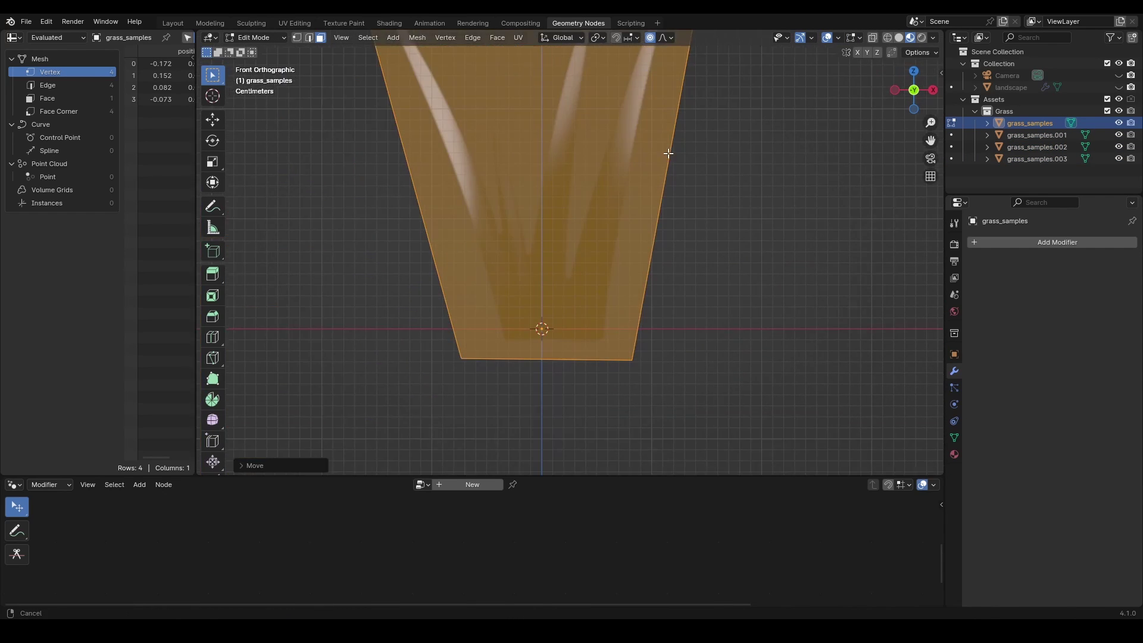
pyautogui.press('g')
pyautogui.click(723, 211)
pyautogui.scroll(-5, 667, 288)
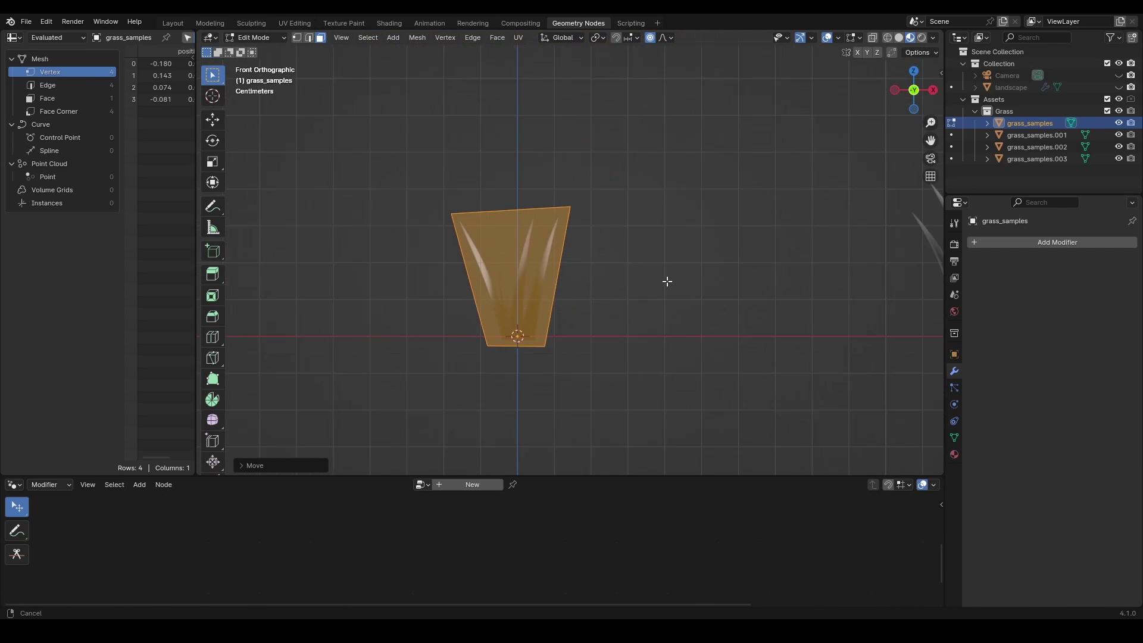
pyautogui.press('KP_7')
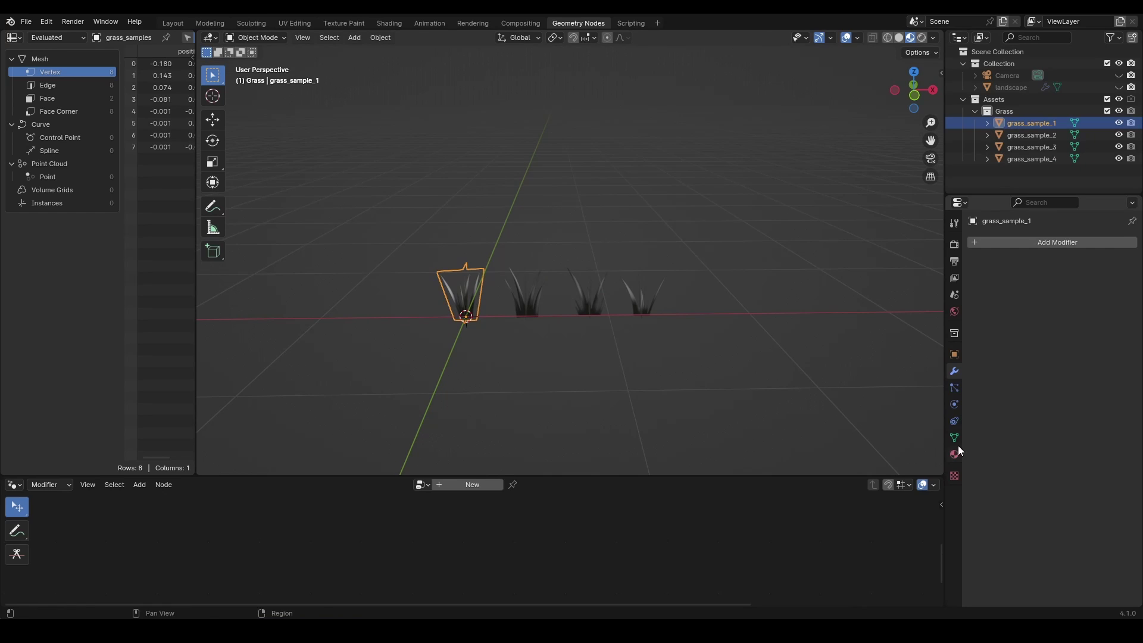
# Open the grass_samples material of grass_sample_1 in the Shading workspace with the tufts seen from the front
pyautogui.click(954, 454)
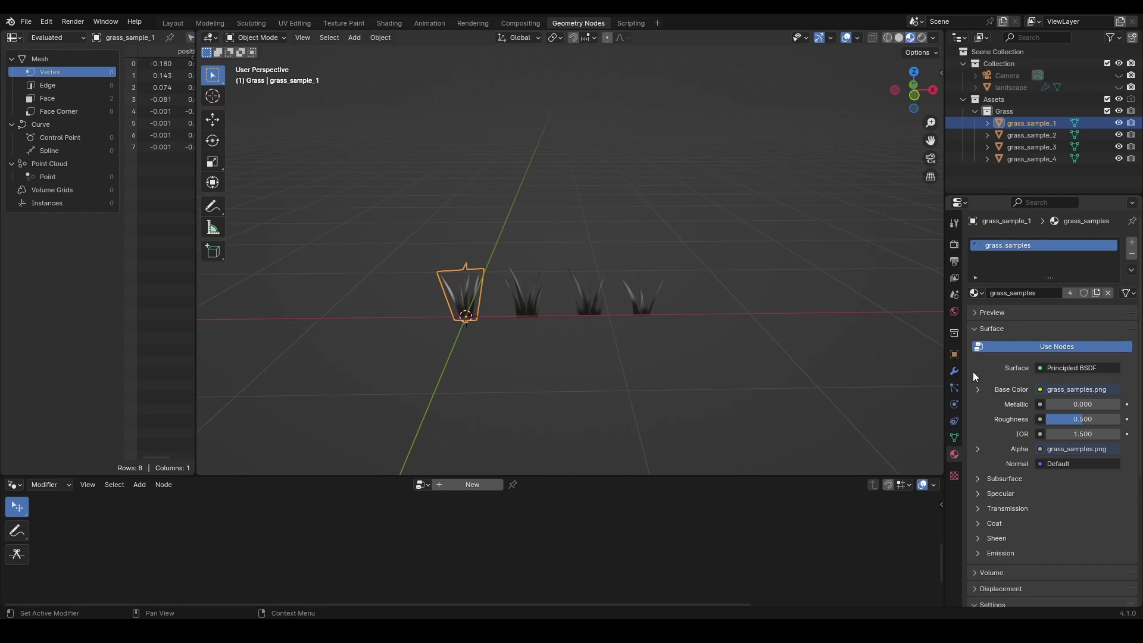
pyautogui.click(387, 23)
pyautogui.press('KP_1')
pyautogui.scroll(5, 603, 262)
pyautogui.keyDown('shift'); pyautogui.moveTo(516, 152); pyautogui.dragTo(514, 182, button='middle'); pyautogui.keyUp('shift')
# Enlarge the node editor and spread the image texture, Principled BSDF and Material Output nodes apart
pyautogui.moveTo(438, 395); pyautogui.dragTo(210, 440)
pyautogui.moveTo(420, 496); pyautogui.dragTo(496, 548, button='middle')
pyautogui.moveTo(707, 357); pyautogui.dragTo(707, 215)
pyautogui.keyDown('shift'); pyautogui.moveTo(649, 122); pyautogui.dragTo(645, 133, button='middle'); pyautogui.keyUp('shift')
pyautogui.moveTo(486, 377); pyautogui.dragTo(404, 344, button='middle')
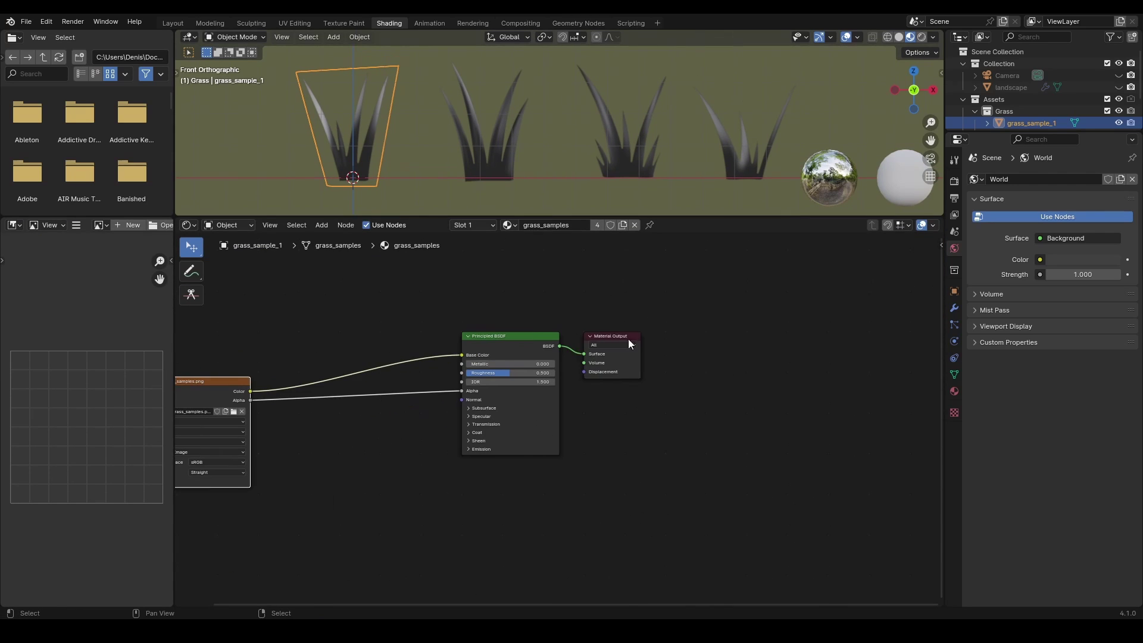
pyautogui.moveTo(615, 334); pyautogui.dragTo(871, 324)
pyautogui.moveTo(513, 337); pyautogui.dragTo(674, 368)
pyautogui.moveTo(303, 422); pyautogui.dragTo(483, 340, button='middle')
pyautogui.scroll(1, 483, 340)
pyautogui.moveTo(618, 346); pyautogui.dragTo(499, 392, button='middle')
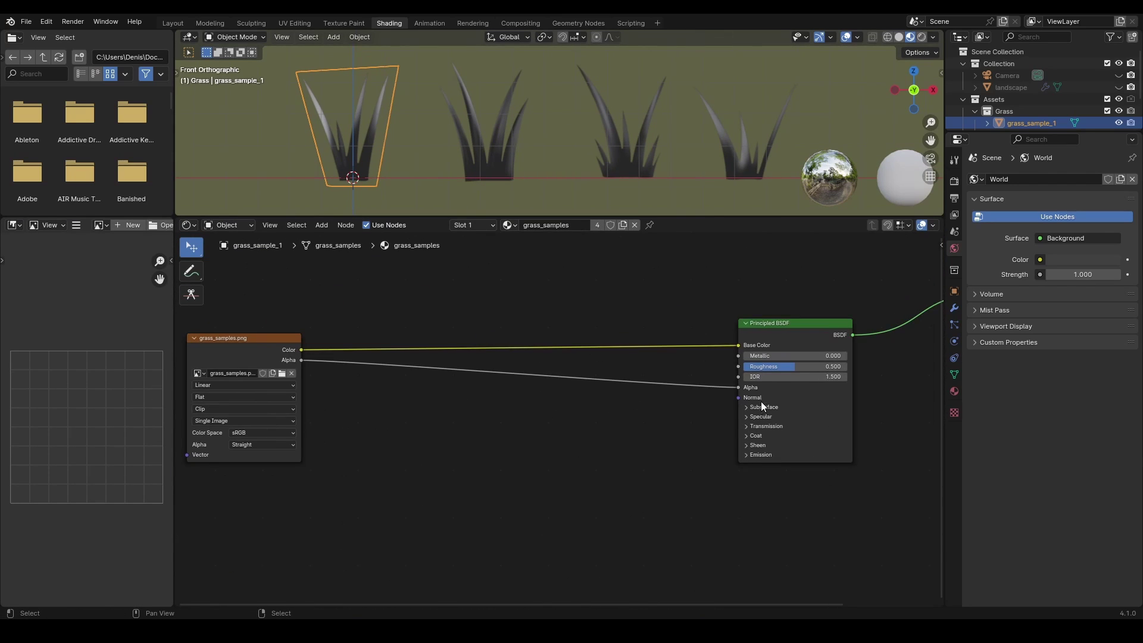
# Set the Principled BSDF roughness to 1.000, and connect the texture's color to its emission color with strength 1
pyautogui.moveTo(768, 367)
pyautogui.mouseDown()
pyautogui.moveTo(821, 367)
pyautogui.moveTo(841, 384)
pyautogui.mouseUp()
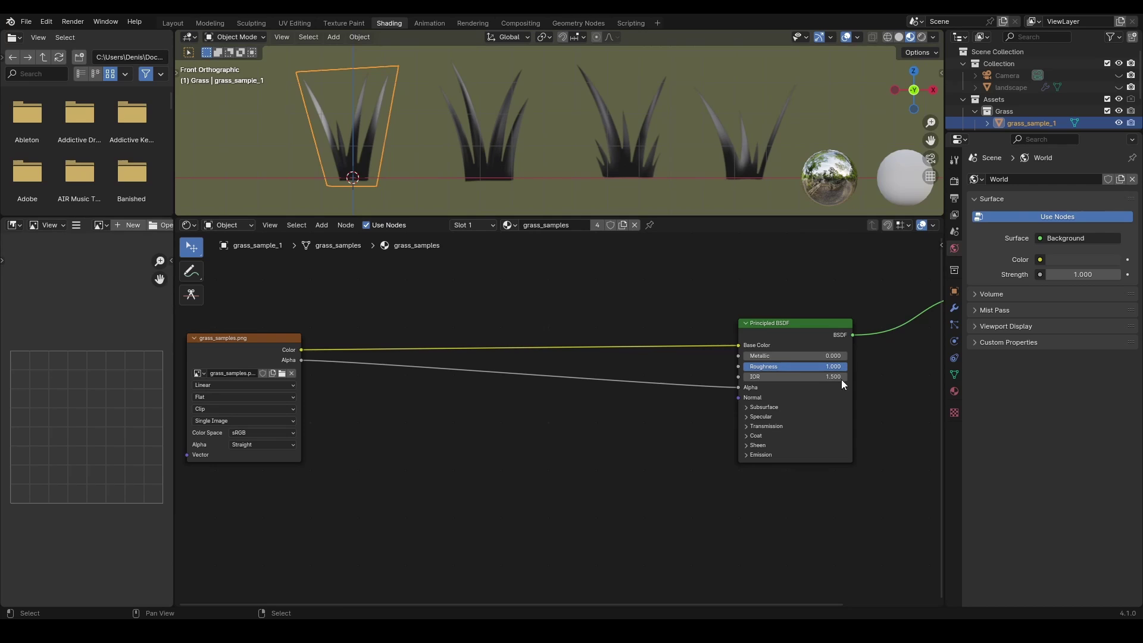
pyautogui.click(751, 455)
pyautogui.moveTo(301, 350); pyautogui.dragTo(776, 482)
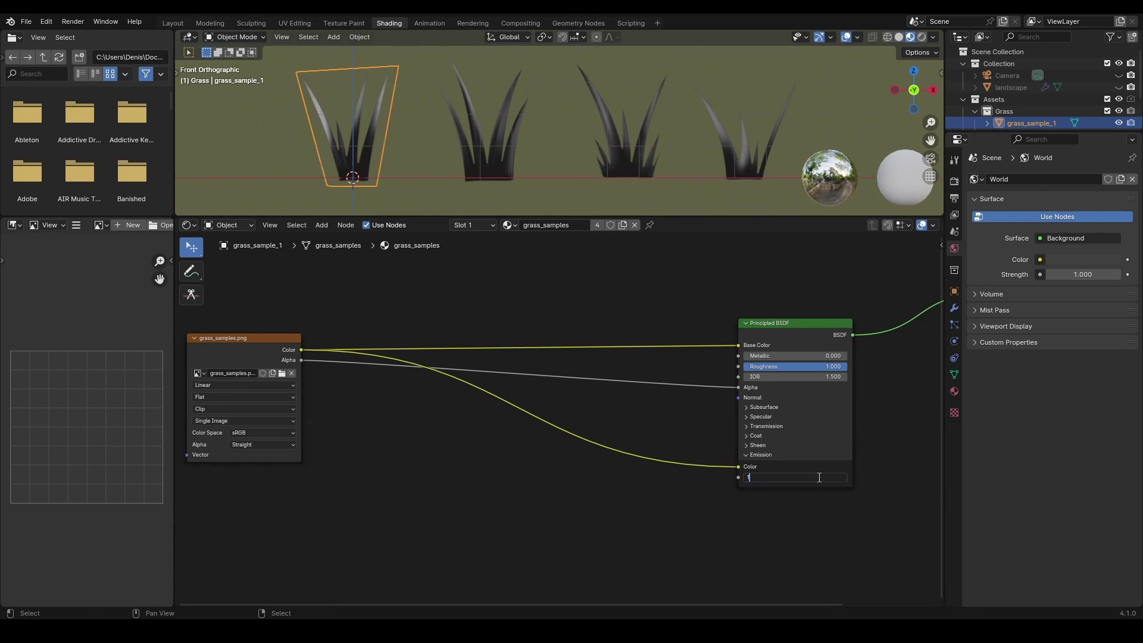
pyautogui.write('1')
pyautogui.press('Return')
# Join the two texture color links with a reroute point and move it close to the Principled BSDF
pyautogui.keyDown('shift'); pyautogui.moveTo(347, 352); pyautogui.dragTo(347, 355, button='right'); pyautogui.keyUp('shift')
pyautogui.press('g')
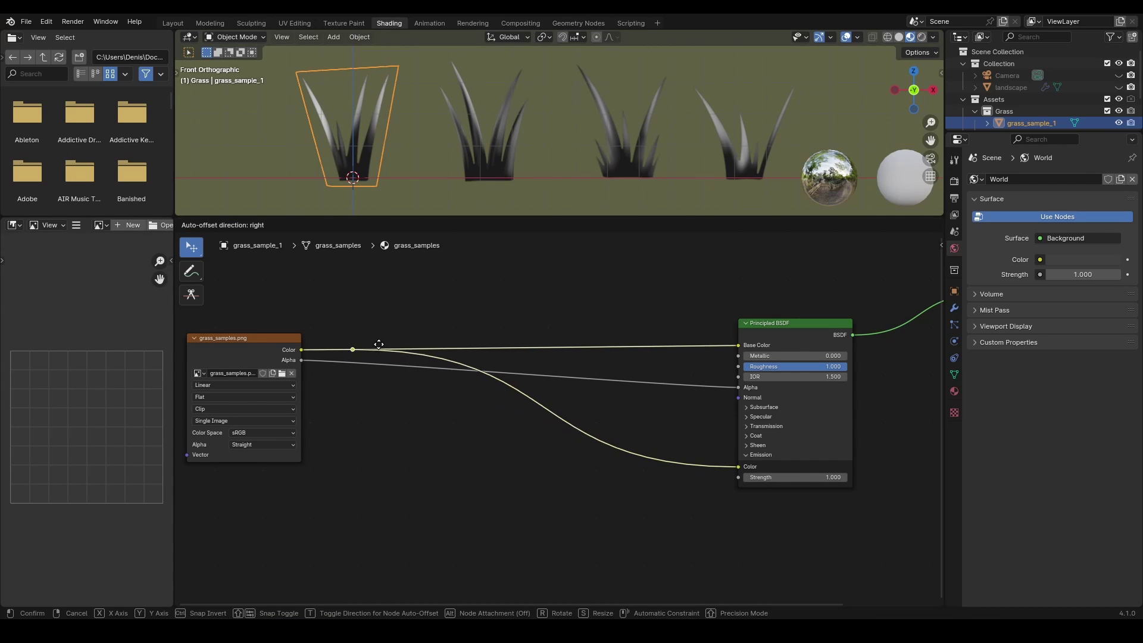
pyautogui.click(654, 345)
# Insert a Color Ramp node on the link between the texture's color output and the reroute point
pyautogui.hotkey('shift', 'a')
pyautogui.write('colo')
pyautogui.click(581, 331)
pyautogui.click(481, 316)
pyautogui.moveTo(528, 325); pyautogui.dragTo(477, 263)
pyautogui.moveTo(468, 376); pyautogui.dragTo(470, 380, button='middle')
pyautogui.scroll(2, 470, 380)
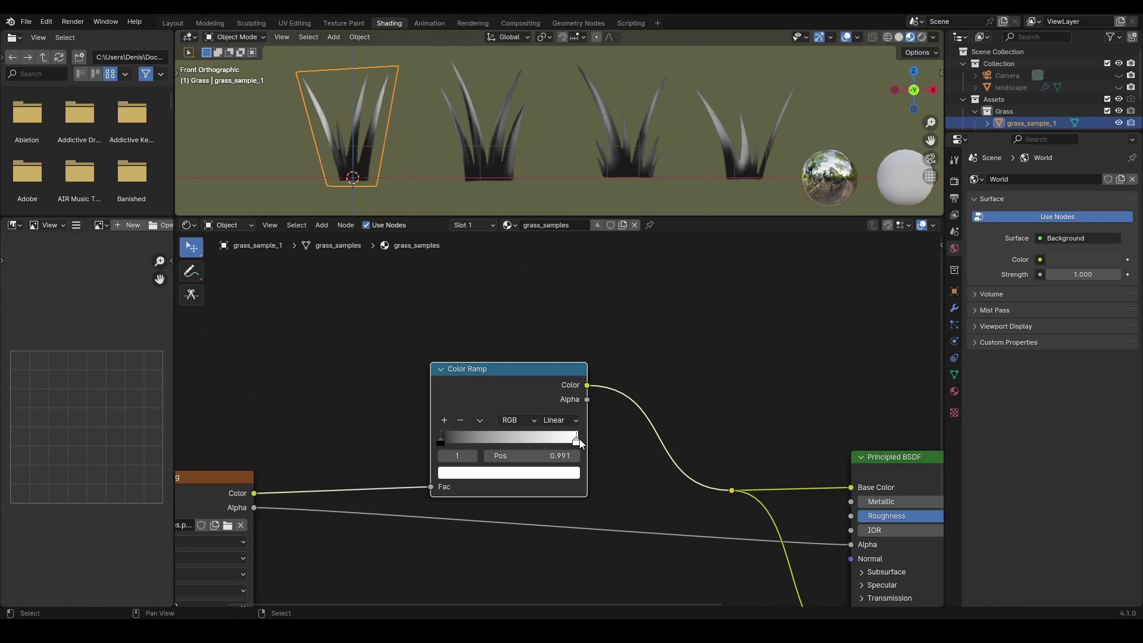
# Color the ramp from dark green to bright yellow-green, with the bright stop at position 0.750
pyautogui.click(488, 475)
pyautogui.moveTo(569, 375)
pyautogui.mouseDown()
pyautogui.moveTo(569, 312)
pyautogui.moveTo(569, 338)
pyautogui.moveTo(569, 328)
pyautogui.mouseUp()
pyautogui.click(449, 321)
pyautogui.moveTo(449, 315); pyautogui.dragTo(445, 336)
pyautogui.click(568, 333)
pyautogui.click(577, 443)
pyautogui.click(550, 474)
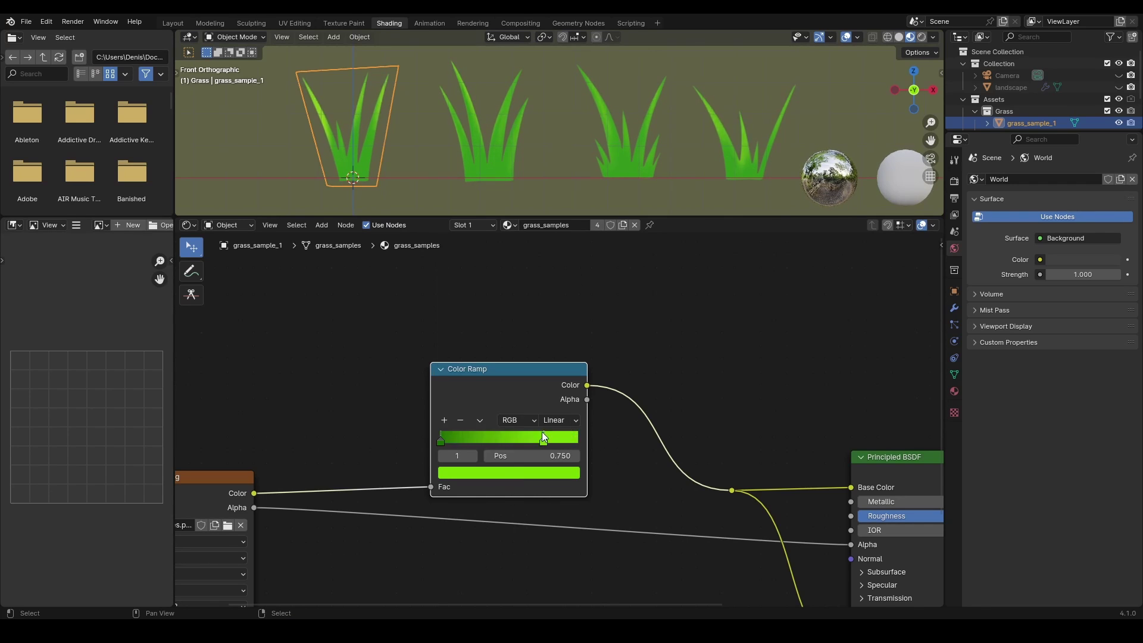
pyautogui.click(440, 441)
pyautogui.moveTo(539, 149); pyautogui.dragTo(555, 132, button='middle')
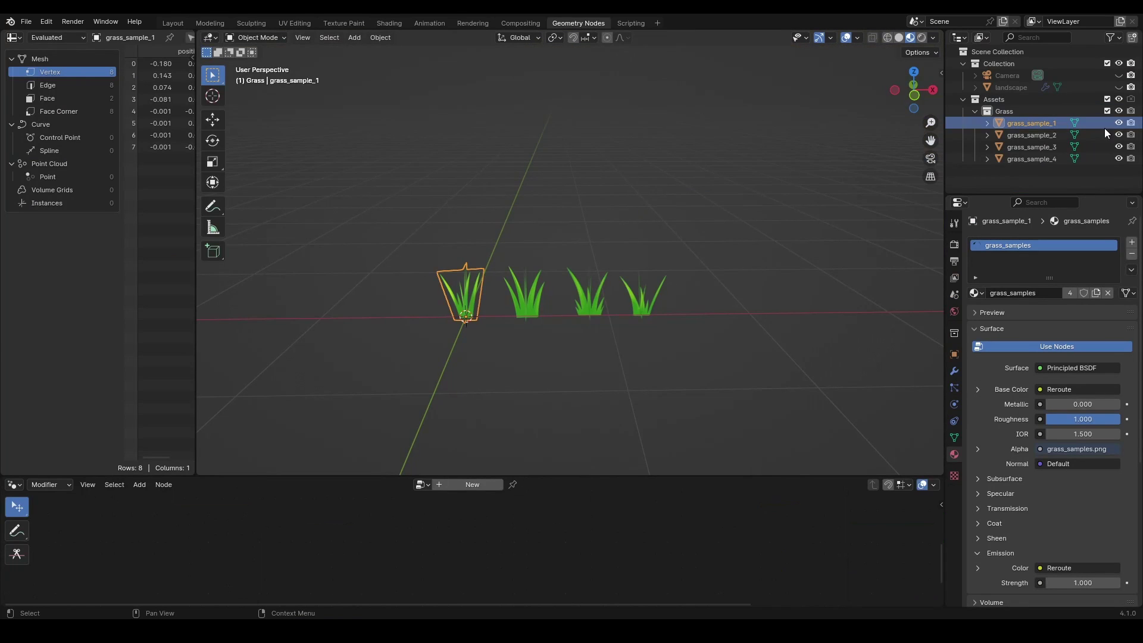
# In the Geometry Nodes workspace, show and select the landscape instead of the Assets collection, and enlarge the node editor
pyautogui.click(1119, 99)
pyautogui.click(1118, 87)
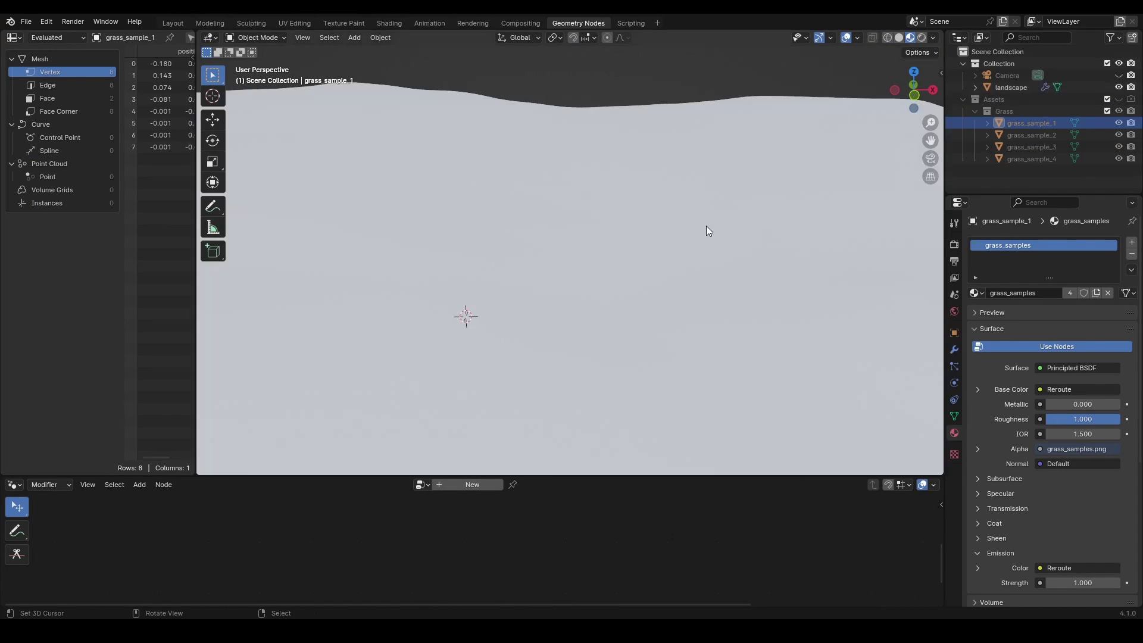
pyautogui.click(603, 241)
pyautogui.moveTo(558, 261); pyautogui.dragTo(667, 232, button='middle')
pyautogui.moveTo(710, 474); pyautogui.dragTo(744, 212)
pyautogui.scroll(-2, 514, 347)
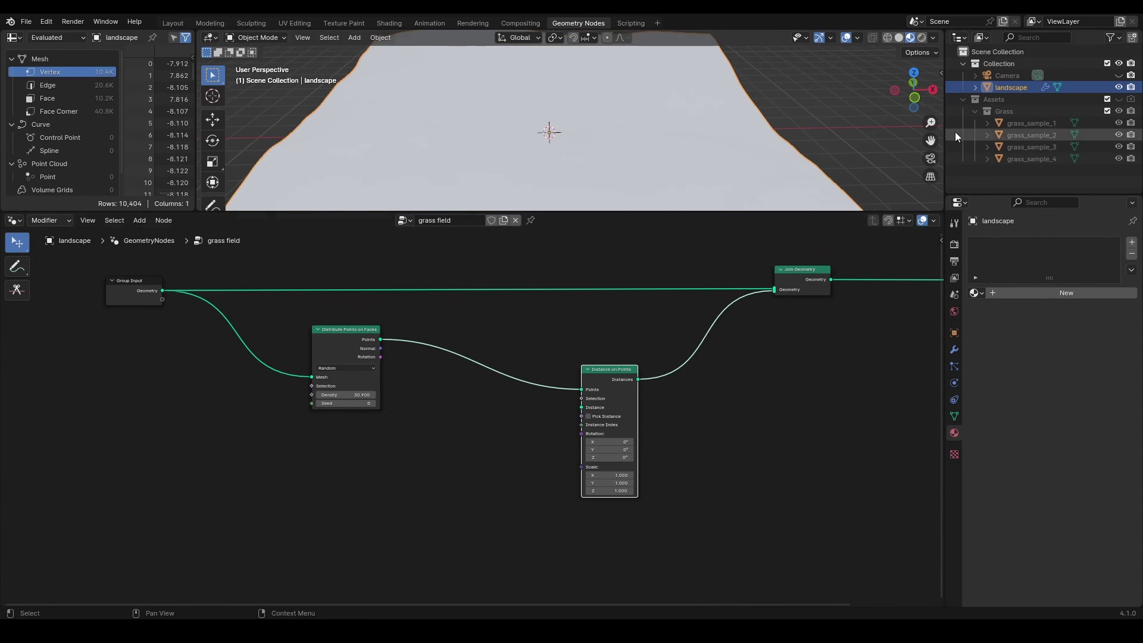
# Add the Grass collection as a Collection Info node and connect its instances to the Instance input of Instance on Points
pyautogui.moveTo(1001, 113); pyautogui.dragTo(410, 464)
pyautogui.scroll(2, 468, 464)
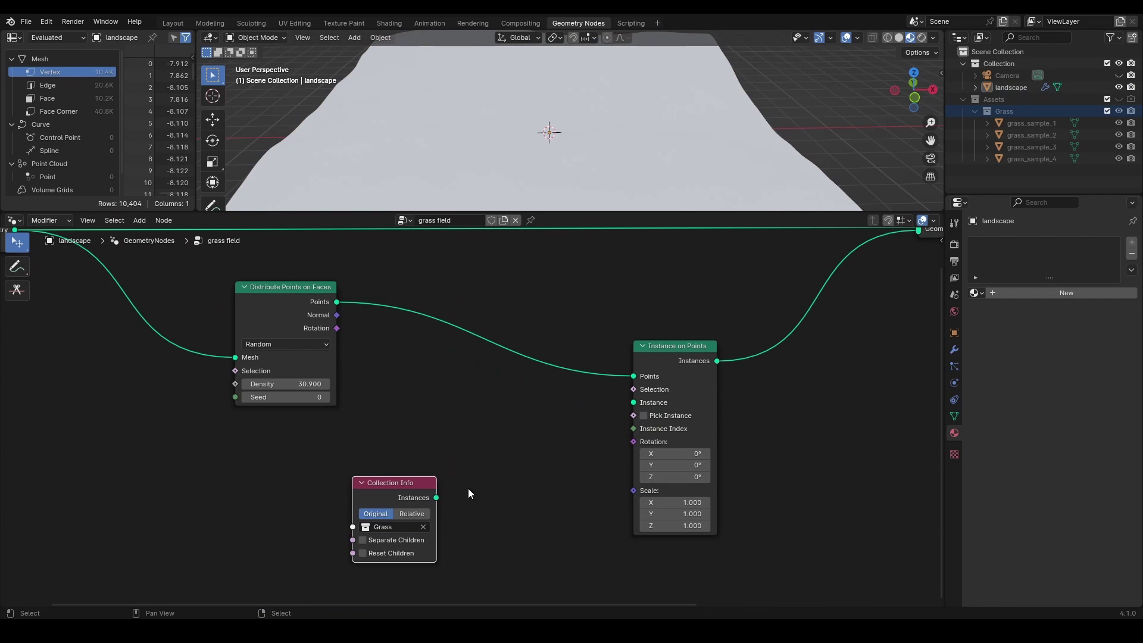
pyautogui.moveTo(632, 406); pyautogui.dragTo(633, 402)
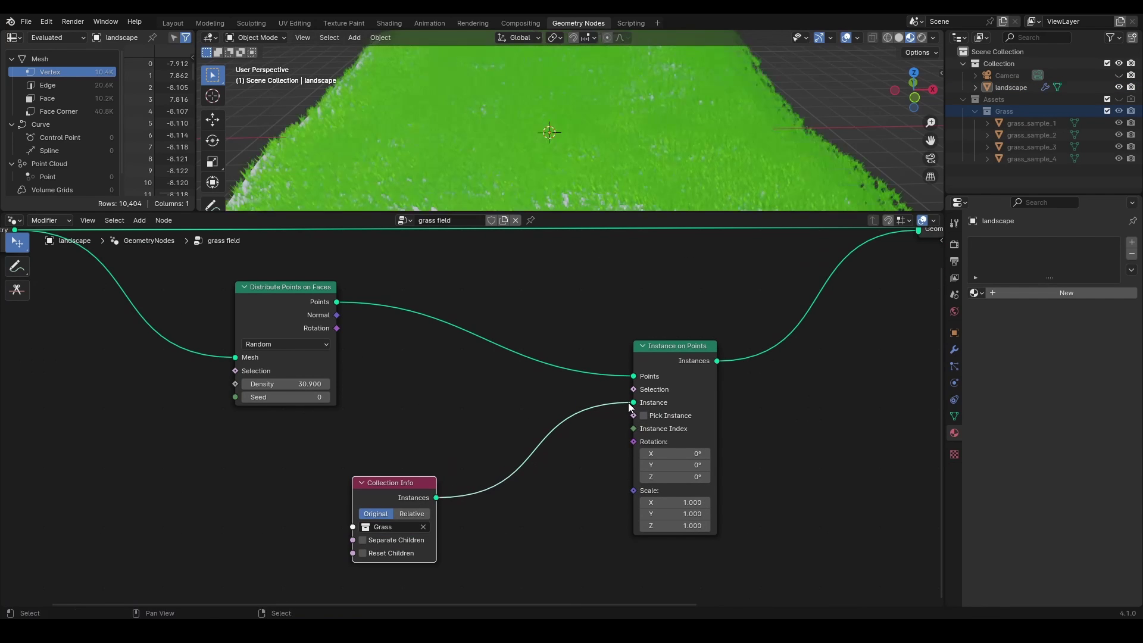
pyautogui.scroll(-1, 581, 120)
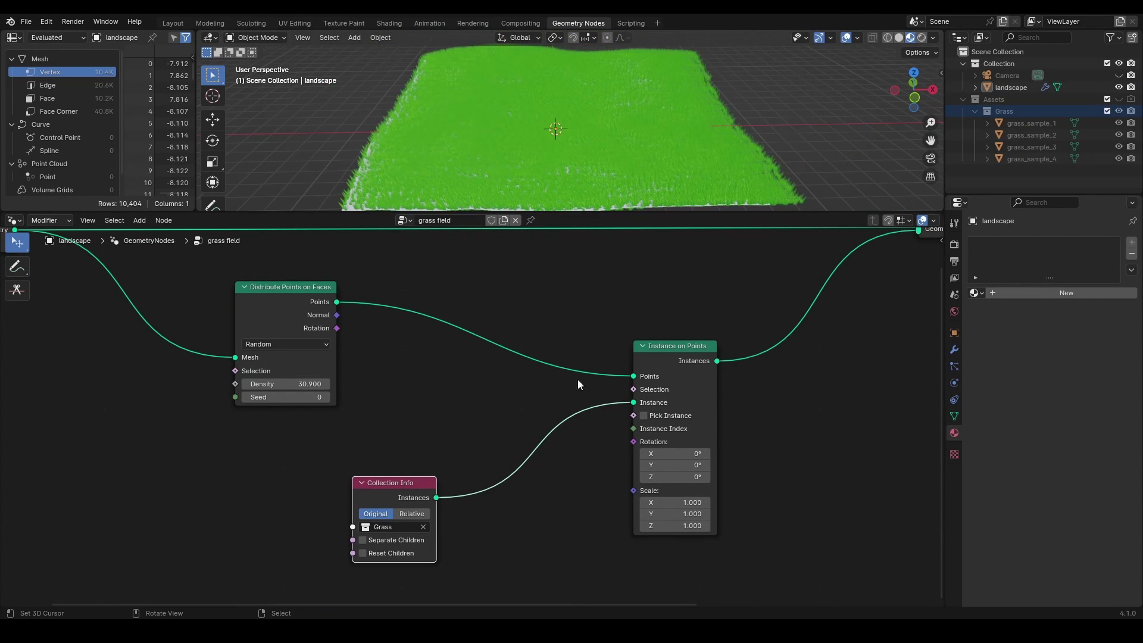
# Enable Separate Children and Reset Children on Collection Info, and Pick Instance on Instance on Points
pyautogui.click(363, 540)
pyautogui.click(363, 553)
pyautogui.scroll(2, 551, 512)
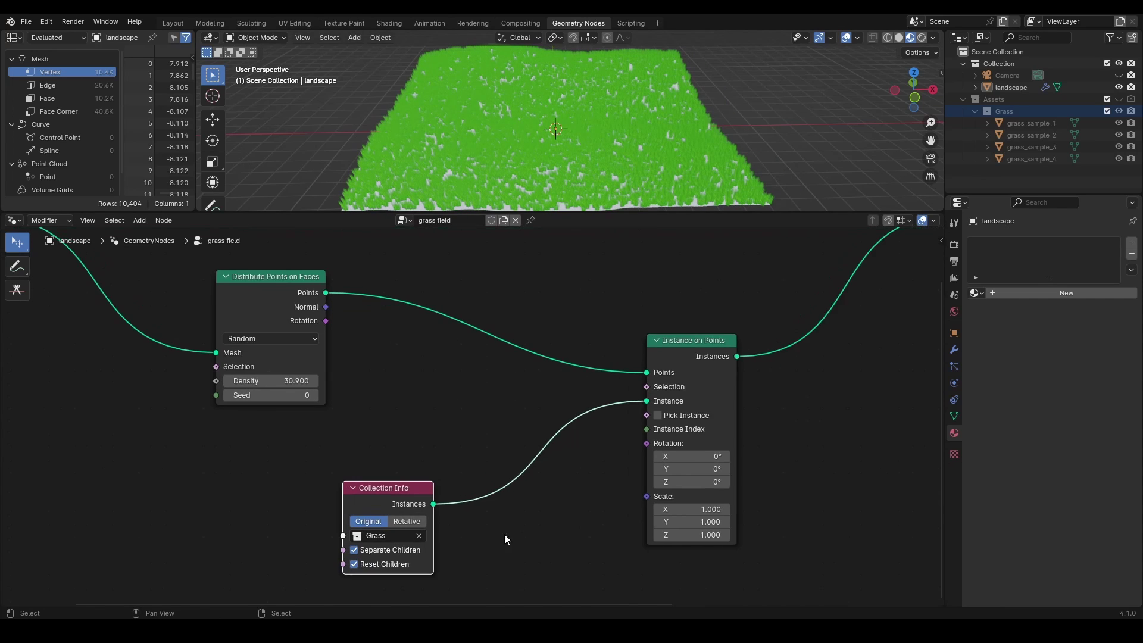
pyautogui.click(674, 415)
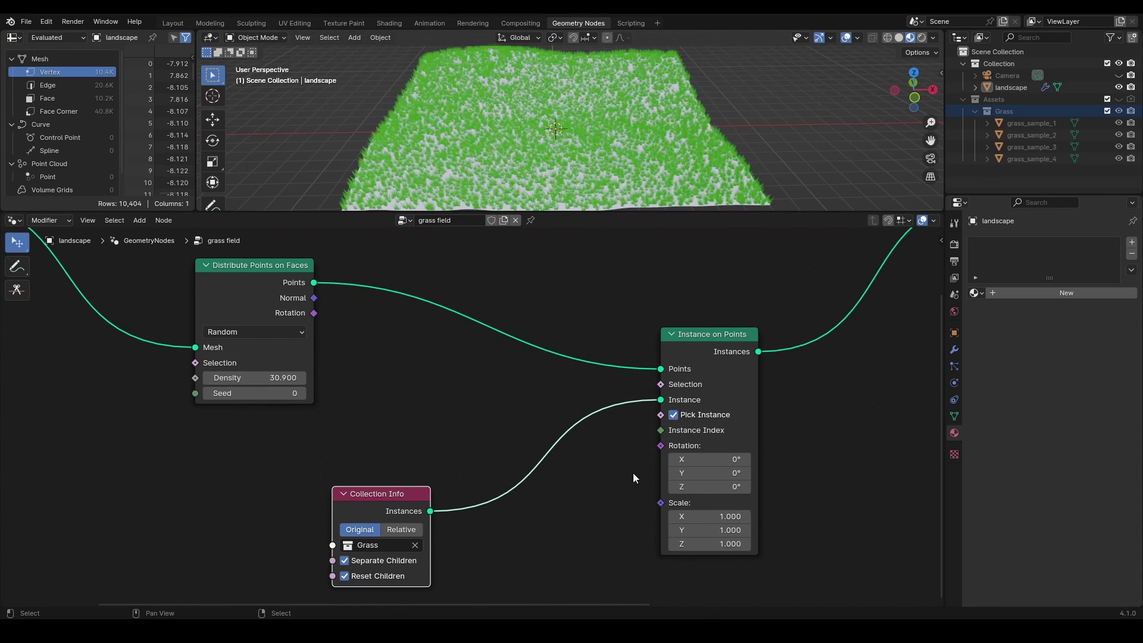
# Examine the scattered grass from several angles and distances in an enlarged viewport
pyautogui.scroll(-2, 591, 114)
pyautogui.keyDown('alt'); pyautogui.moveTo(592, 116); pyautogui.dragTo(535, 126); pyautogui.keyUp('alt')
pyautogui.scroll(5, 552, 122)
pyautogui.keyDown('alt'); pyautogui.moveTo(463, 155); pyautogui.dragTo(548, 145); pyautogui.keyUp('alt')
pyautogui.scroll(4, 548, 145)
pyautogui.keyDown('alt'); pyautogui.moveTo(635, 137); pyautogui.dragTo(596, 124); pyautogui.keyUp('alt')
pyautogui.moveTo(620, 212); pyautogui.dragTo(595, 512)
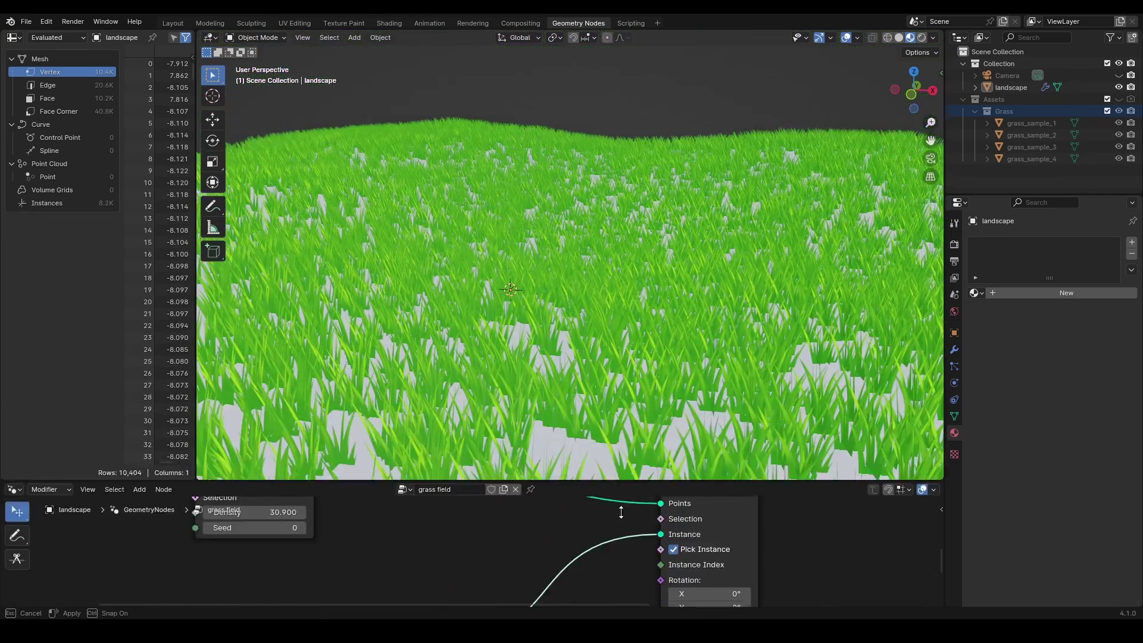
pyautogui.scroll(-5, 595, 355)
pyautogui.moveTo(593, 357)
pyautogui.mouseDown(button='middle')
pyautogui.moveTo(642, 360)
pyautogui.moveTo(598, 347)
pyautogui.moveTo(593, 380)
pyautogui.mouseUp(button='middle')
pyautogui.moveTo(584, 511); pyautogui.dragTo(604, 220)
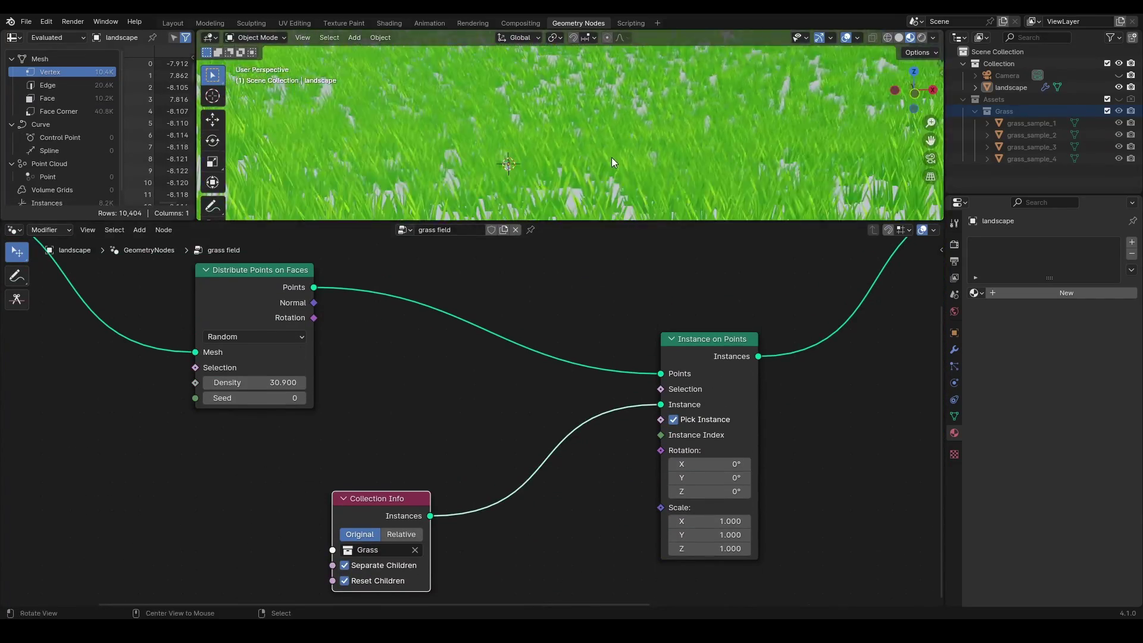
# Move Collection Info aside, add a Random Value node and connect it to the Scale of Instance on Points
pyautogui.scroll(3, 596, 157)
pyautogui.moveTo(539, 513); pyautogui.dragTo(587, 374, button='middle')
pyautogui.moveTo(473, 384); pyautogui.dragTo(351, 319)
pyautogui.hotkey('shift', 'a')
pyautogui.write('random')
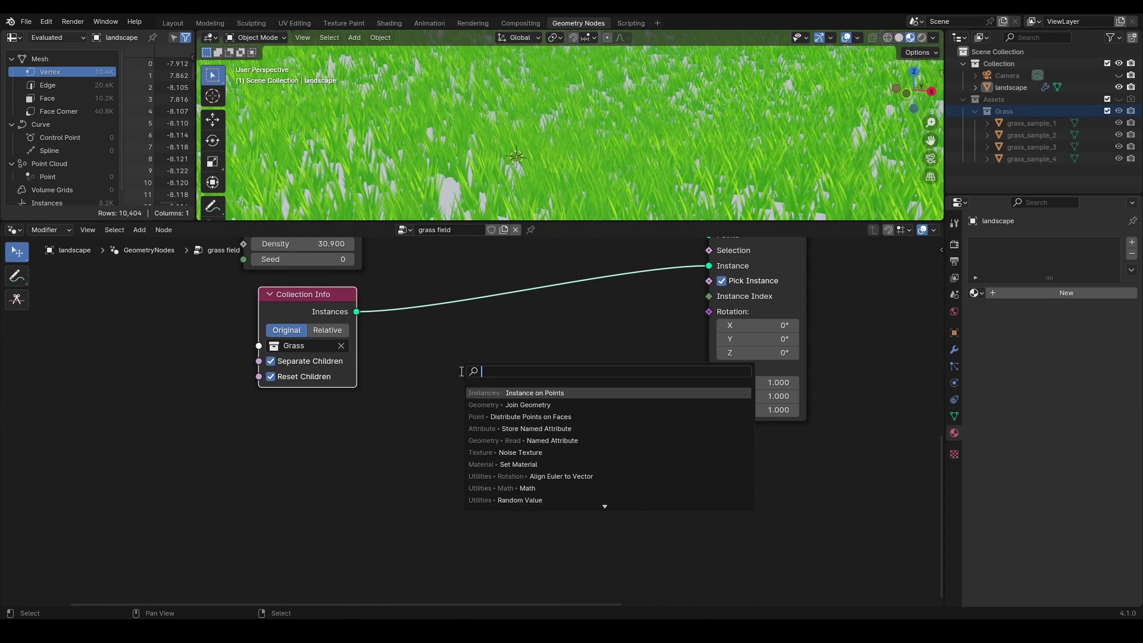
pyautogui.press('Return')
pyautogui.click(363, 443)
pyautogui.moveTo(463, 462); pyautogui.dragTo(708, 368)
# Set the scale's Random Value range to a minimum of 0.500 and a maximum of 1.500
pyautogui.click(417, 500)
pyautogui.write('0.3')
pyautogui.press('Return')
pyautogui.moveTo(417, 500); pyautogui.dragTo(441, 500)
pyautogui.scroll(-3, 476, 149)
pyautogui.moveTo(476, 149); pyautogui.dragTo(491, 149, button='middle')
pyautogui.moveTo(420, 512); pyautogui.dragTo(443, 511)
pyautogui.scroll(-4, 560, 141)
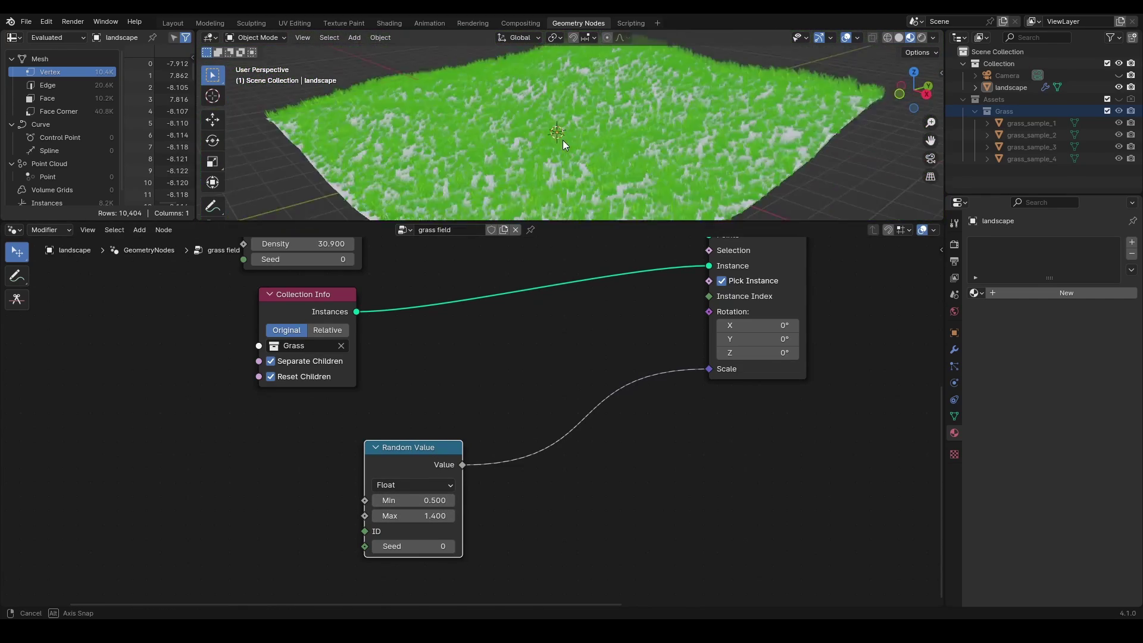
pyautogui.scroll(4, 570, 83)
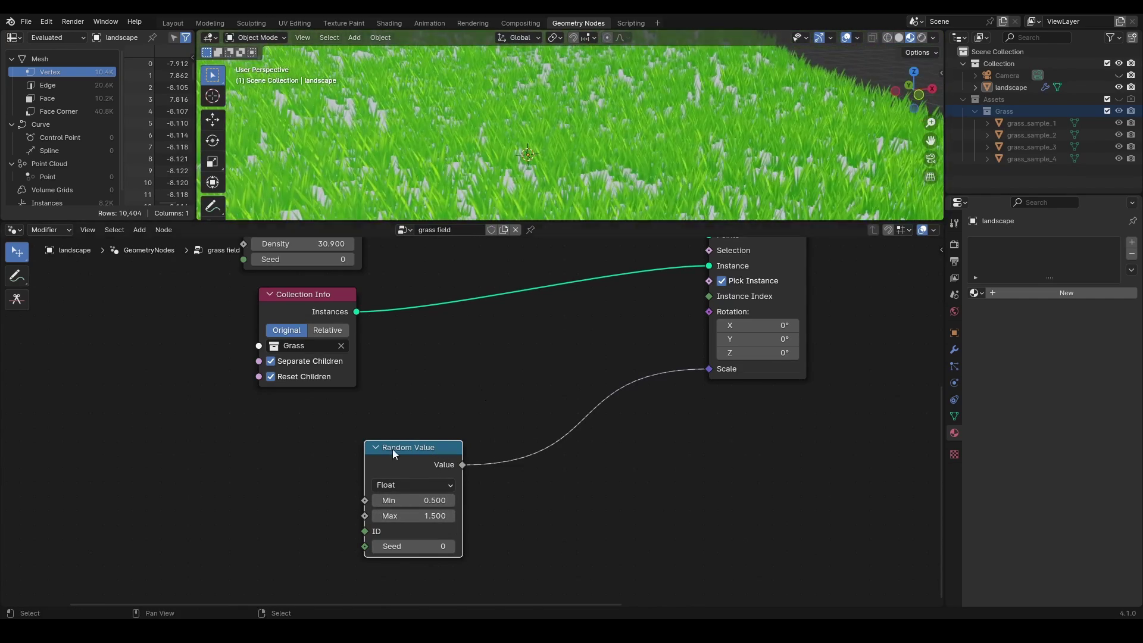
# Collapse the scale's Random Value node and move it out of the way to free space below Collection Info
pyautogui.press('h')
pyautogui.moveTo(413, 446); pyautogui.dragTo(335, 575)
pyautogui.scroll(-2, 438, 446)
pyautogui.moveTo(446, 439); pyautogui.dragTo(517, 427, button='middle')
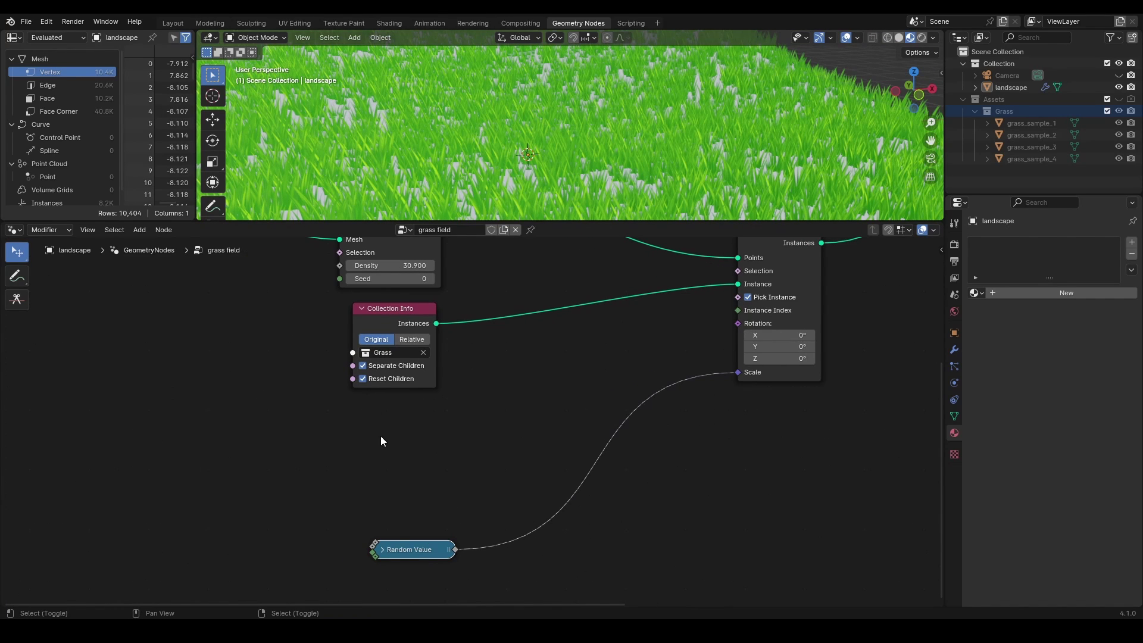
# Add a Combine XYZ node and connect its vector to the Rotation input of Instance on Points
pyautogui.hotkey('shift', 'a')
pyautogui.click(345, 374)
pyautogui.write('xyz')
pyautogui.click(430, 393)
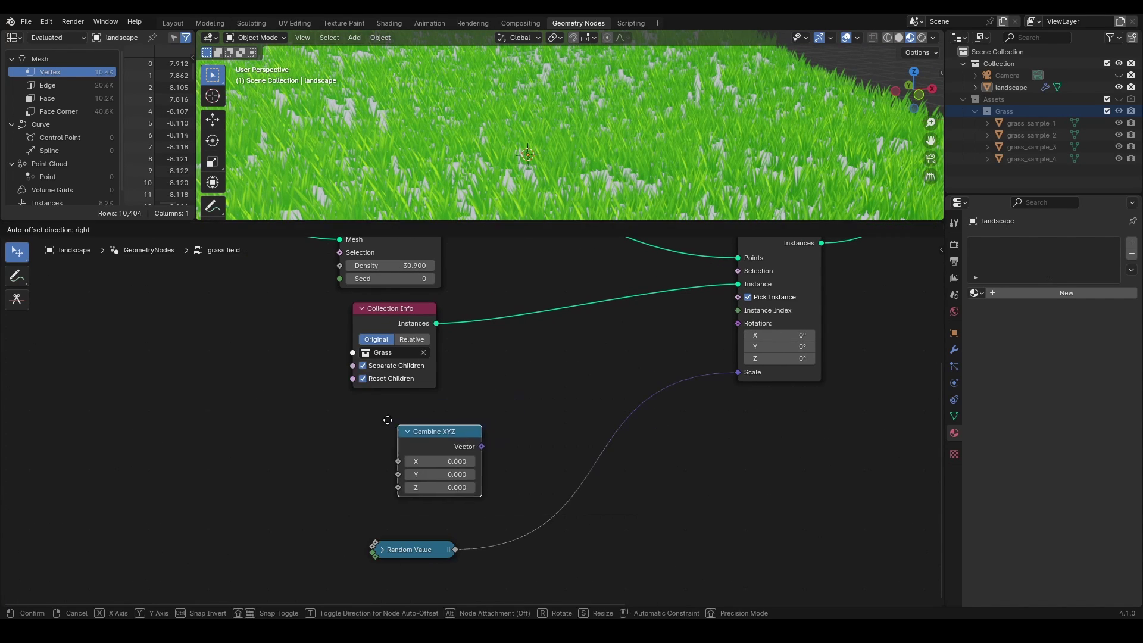
pyautogui.click(369, 419)
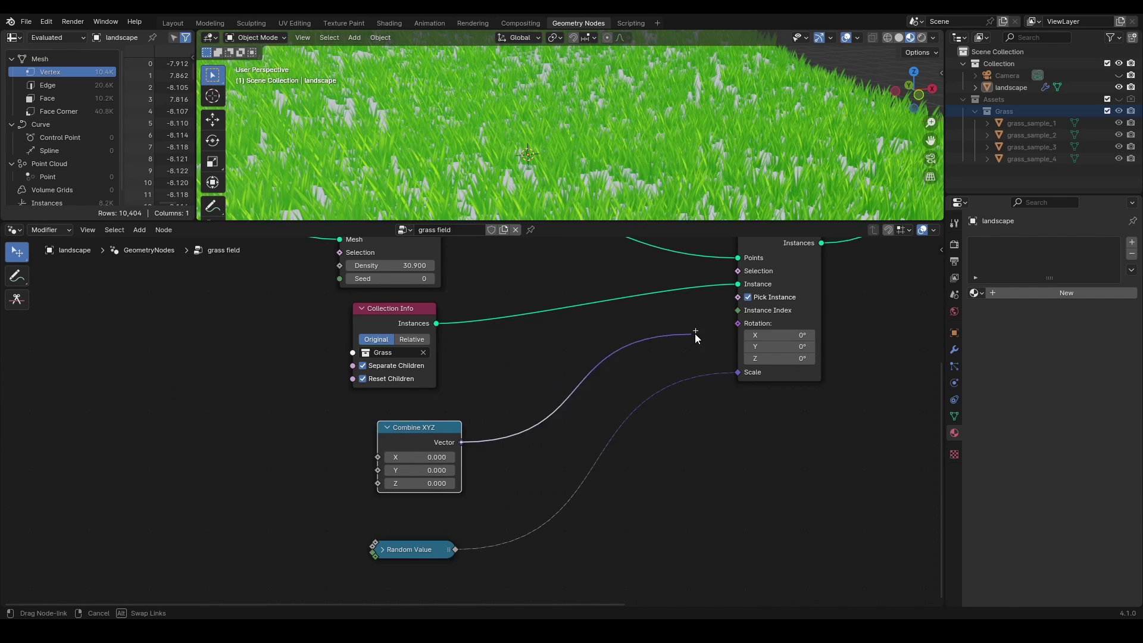
pyautogui.moveTo(719, 327); pyautogui.dragTo(720, 327)
# Add a second Random Value node with maximum 0.900, connect it to the Z of Combine XYZ, and move it further away
pyautogui.moveTo(477, 480); pyautogui.dragTo(596, 444, button='middle')
pyautogui.hotkey('shift', 'a')
pyautogui.write('random')
pyautogui.press('Return')
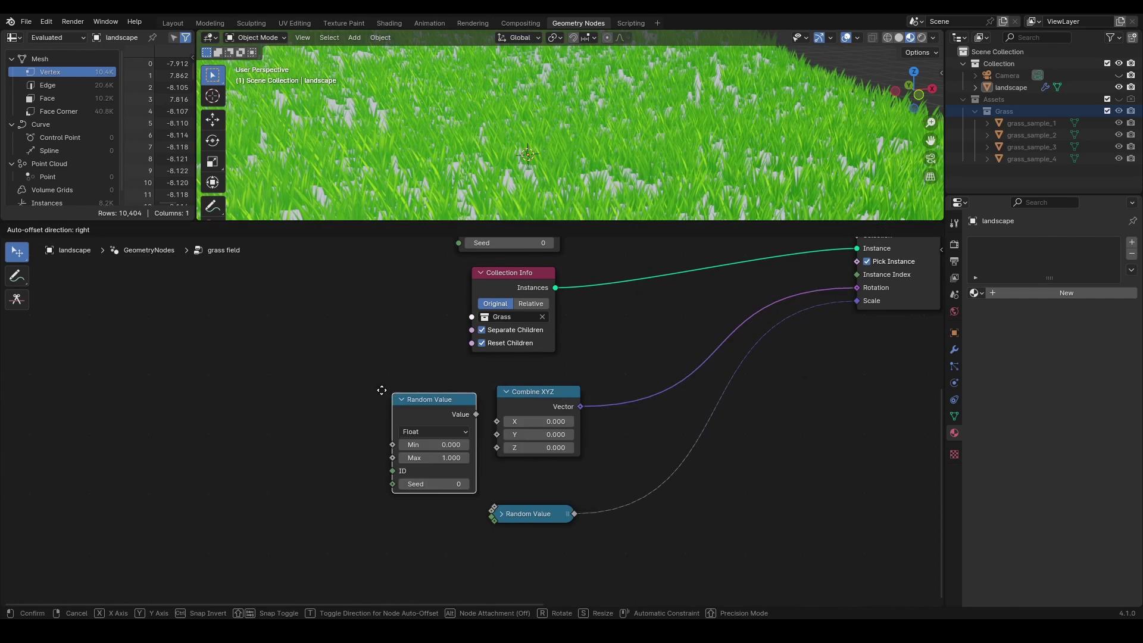
pyautogui.click(323, 409)
pyautogui.moveTo(499, 446); pyautogui.dragTo(498, 447)
pyautogui.moveTo(261, 454); pyautogui.dragTo(251, 455)
pyautogui.moveTo(278, 396); pyautogui.dragTo(132, 399)
# Insert a Math node set to To Radians before Combine XYZ's Z, and set the rotation's random maximum to 359
pyautogui.hotkey('shift', 'a')
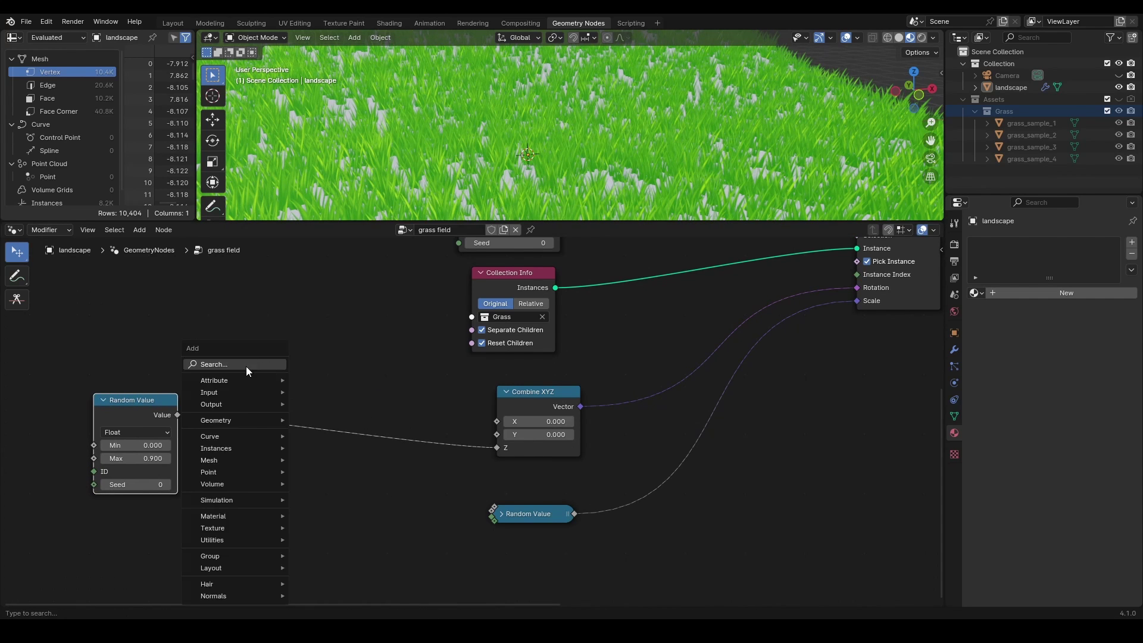
pyautogui.write('add')
pyautogui.press('Return')
pyautogui.click(302, 391)
pyautogui.click(342, 429)
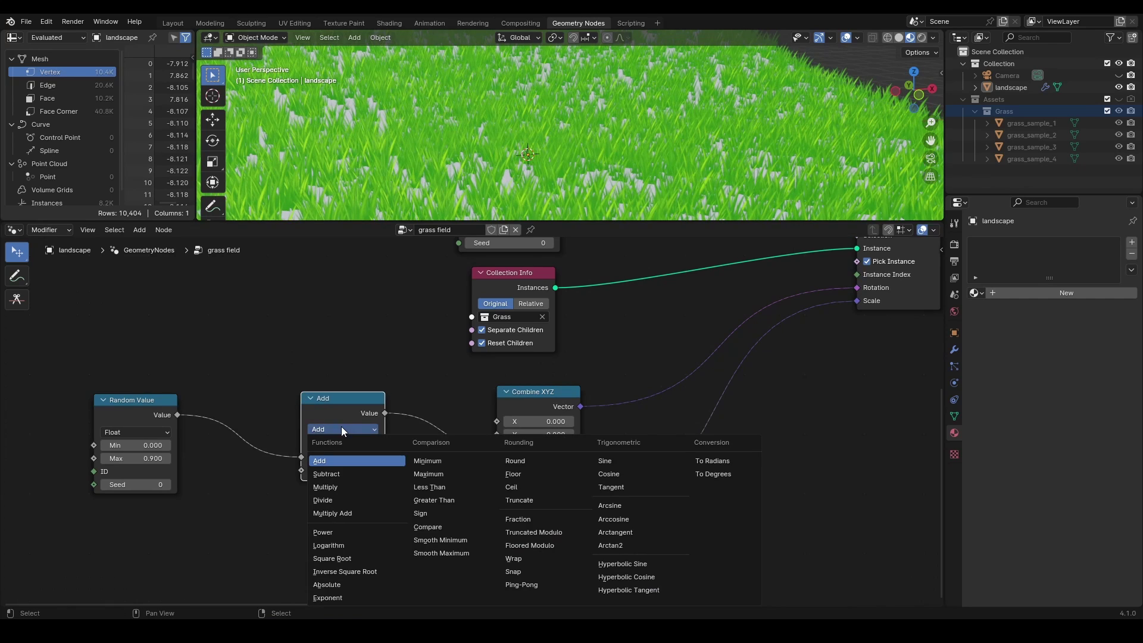
pyautogui.click(716, 461)
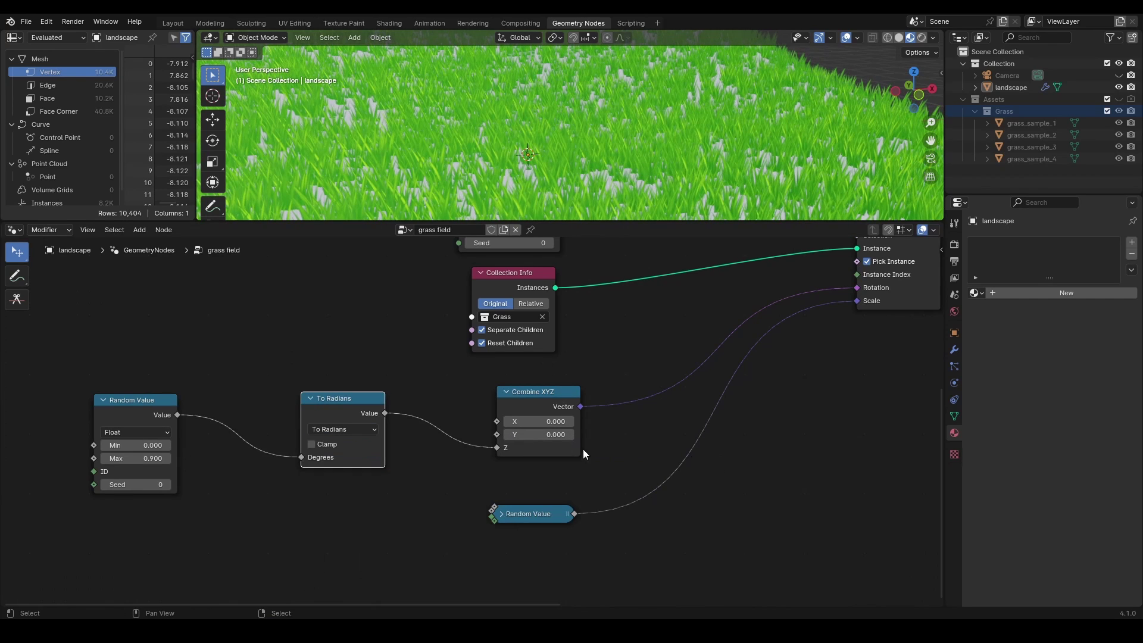
pyautogui.click(138, 460)
pyautogui.write('359')
pyautogui.press('Return')
# Enlarge the viewport, select the landscape and enter Edit Mode
pyautogui.moveTo(536, 131); pyautogui.dragTo(554, 217, button='middle')
pyautogui.moveTo(554, 221); pyautogui.dragTo(556, 408)
pyautogui.click(553, 268)
pyautogui.press('Tab')
pyautogui.press('g')
pyautogui.press('z')
pyautogui.click(547, 111)
pyautogui.hotkey('ctrl', 'z')
# Raise a smooth hill on the landscape with proportional editing, and hide the viewport overlays back in Object Mode
pyautogui.press('o')
pyautogui.press('g')
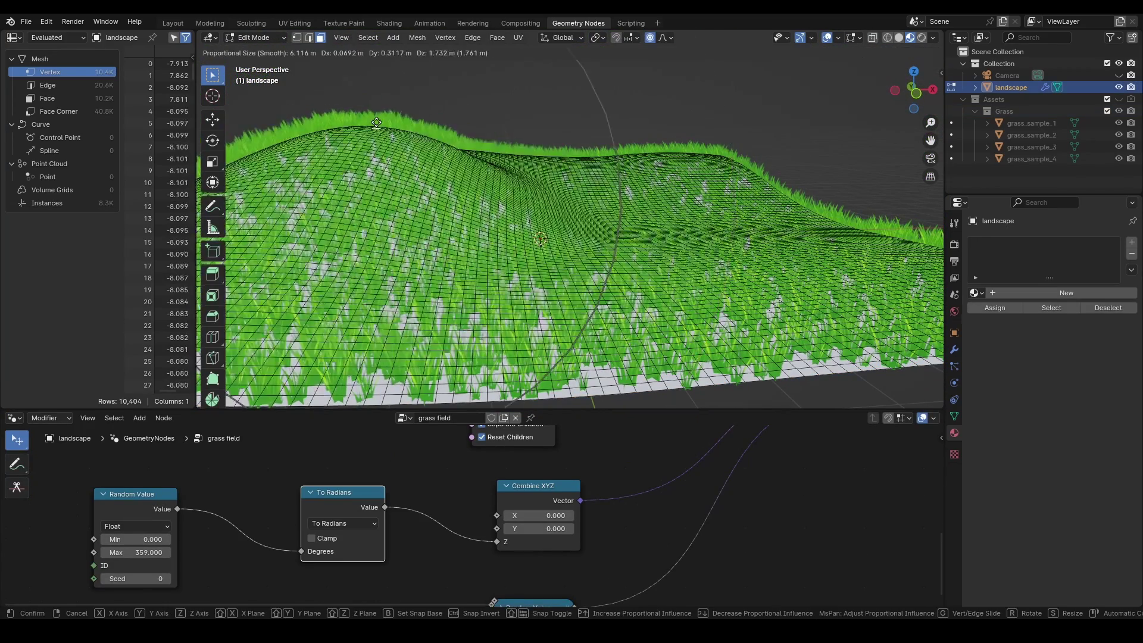
pyautogui.click(417, 93)
pyautogui.press('Tab')
pyautogui.scroll(4, 422, 96)
pyautogui.click(848, 38)
# Enlarge the node editor and move the rotation nodes and Distribute Points on Faces away from Instance on Points
pyautogui.scroll(-3, 573, 116)
pyautogui.moveTo(390, 410); pyautogui.dragTo(390, 212)
pyautogui.scroll(-2, 401, 355)
pyautogui.moveTo(569, 459); pyautogui.dragTo(234, 427)
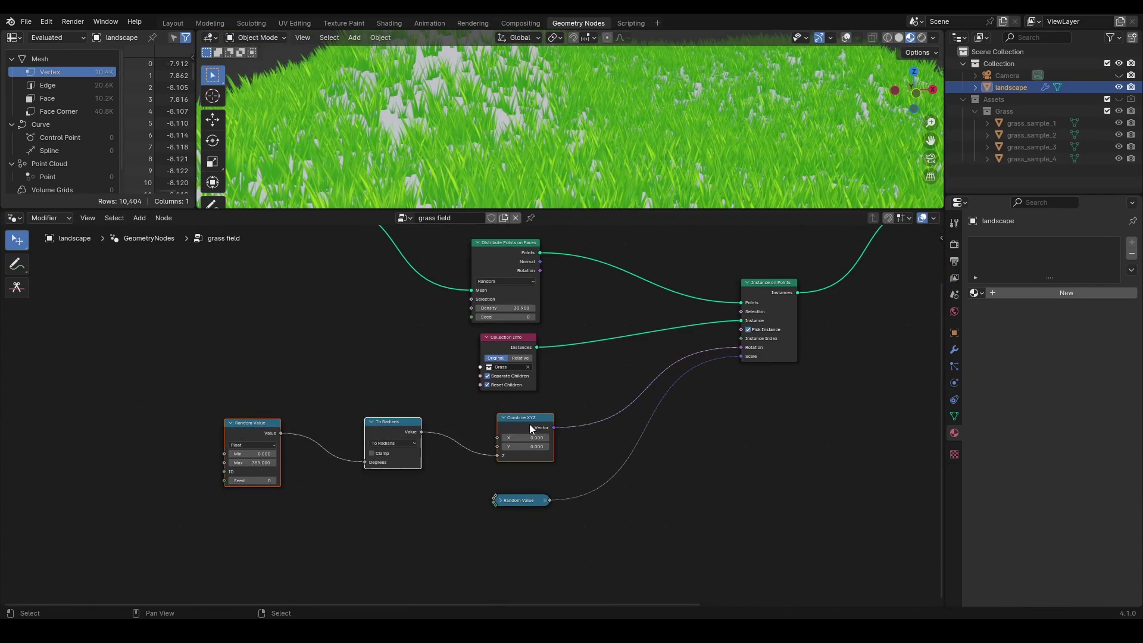
pyautogui.moveTo(528, 422); pyautogui.dragTo(431, 474)
pyautogui.click(431, 473)
pyautogui.moveTo(535, 266); pyautogui.dragTo(316, 269)
pyautogui.scroll(2, 333, 310)
pyautogui.moveTo(343, 333); pyautogui.dragTo(407, 380, button='middle')
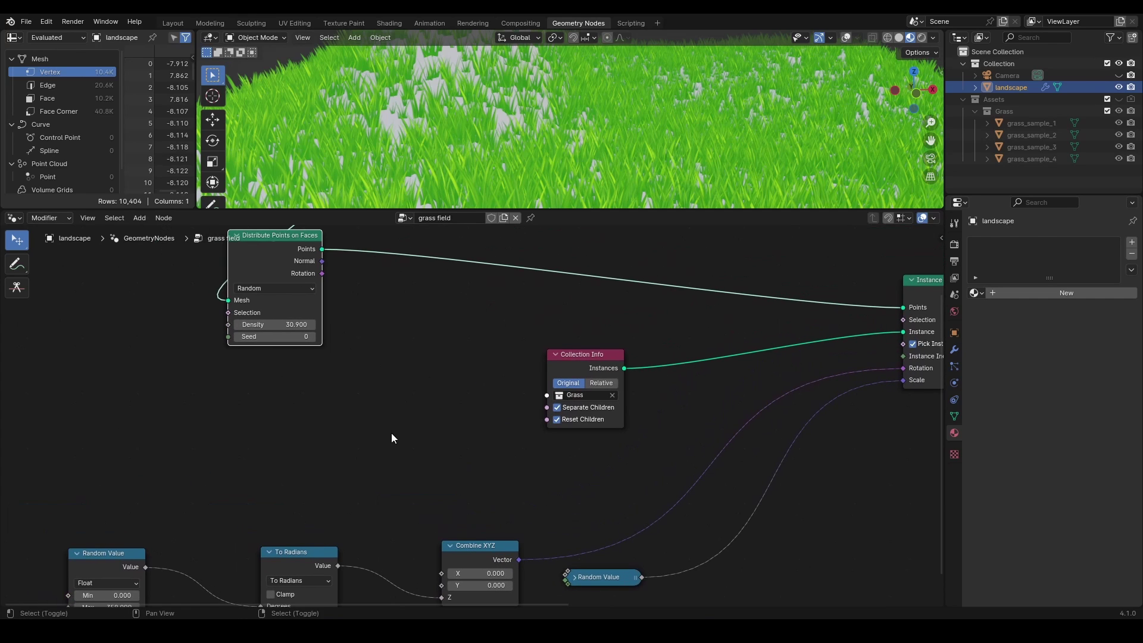
# Insert an Align Euler to Vector node between Combine XYZ and the Rotation input, with its axis set to Z
pyautogui.hotkey('shift', 'a')
pyautogui.click(372, 374)
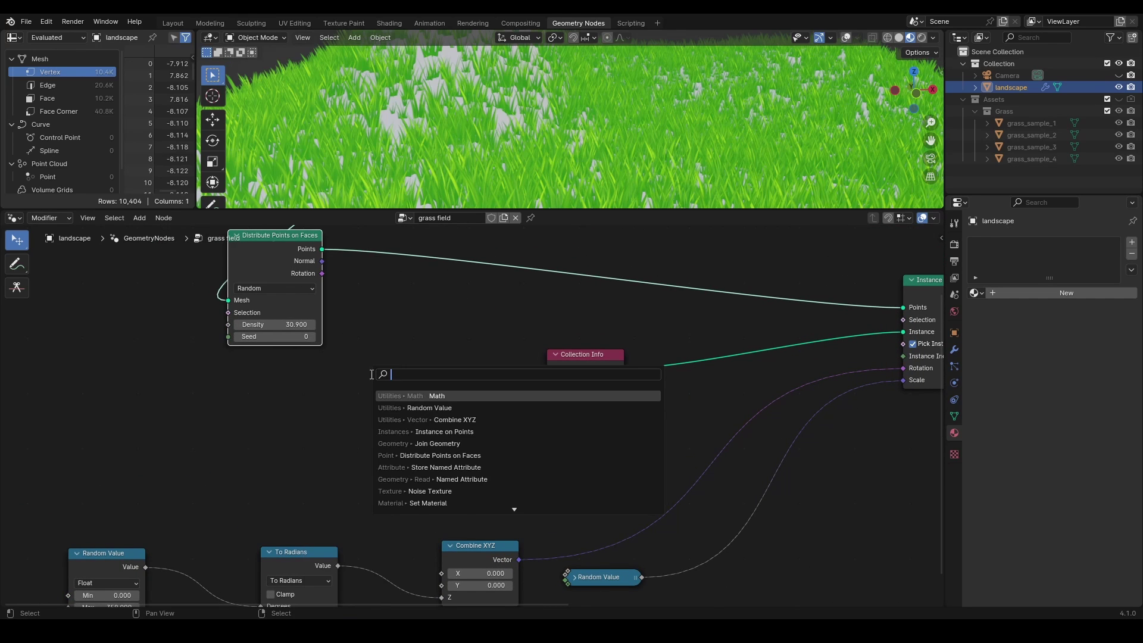
pyautogui.write('euler')
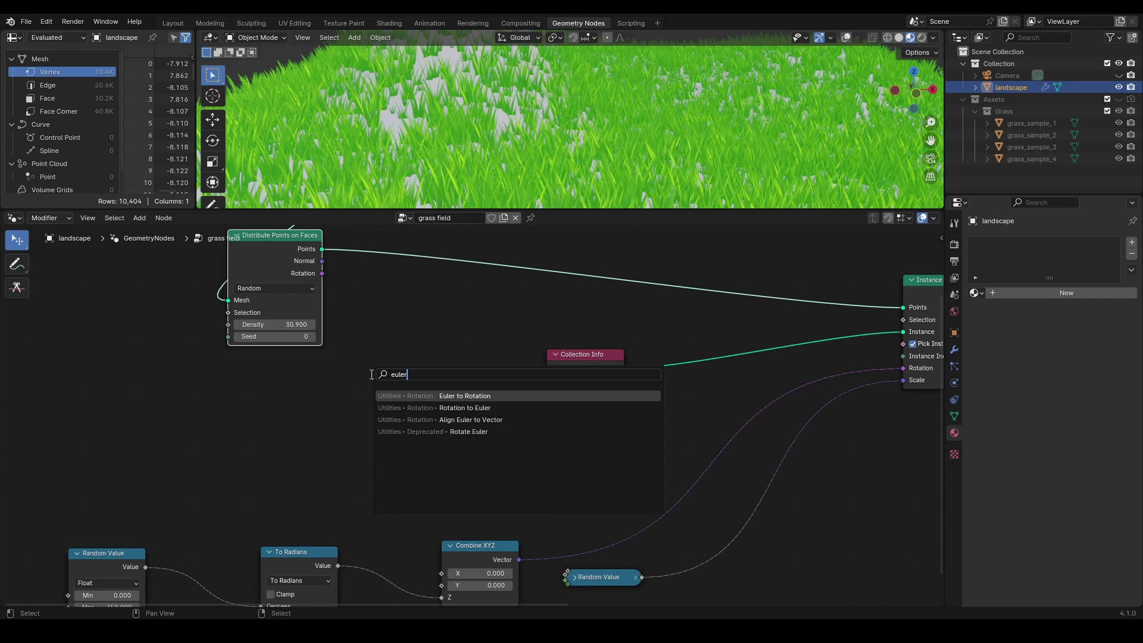
pyautogui.click(458, 419)
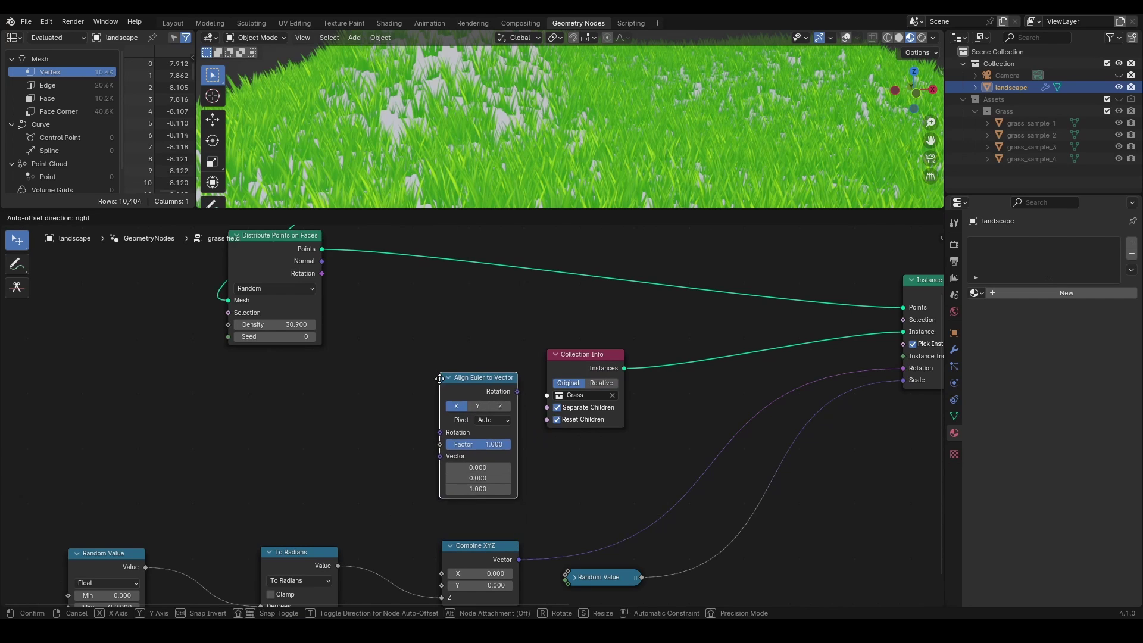
pyautogui.click(622, 434)
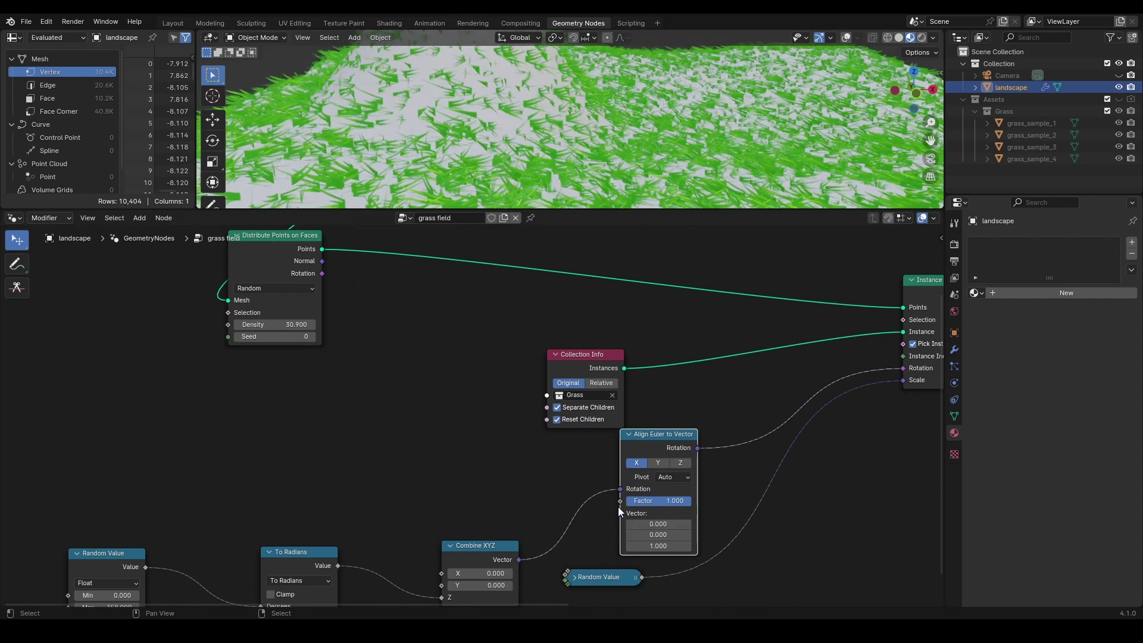
pyautogui.moveTo(655, 452); pyautogui.dragTo(584, 455)
pyautogui.click(614, 467)
# Spread out the rotation nodes, Align Euler to Vector and Collection Info so that they no longer crowd each other
pyautogui.scroll(-3, 468, 487)
pyautogui.moveTo(468, 487); pyautogui.dragTo(515, 450, button='middle')
pyautogui.moveTo(534, 446); pyautogui.dragTo(143, 575)
pyautogui.moveTo(521, 490); pyautogui.dragTo(334, 493)
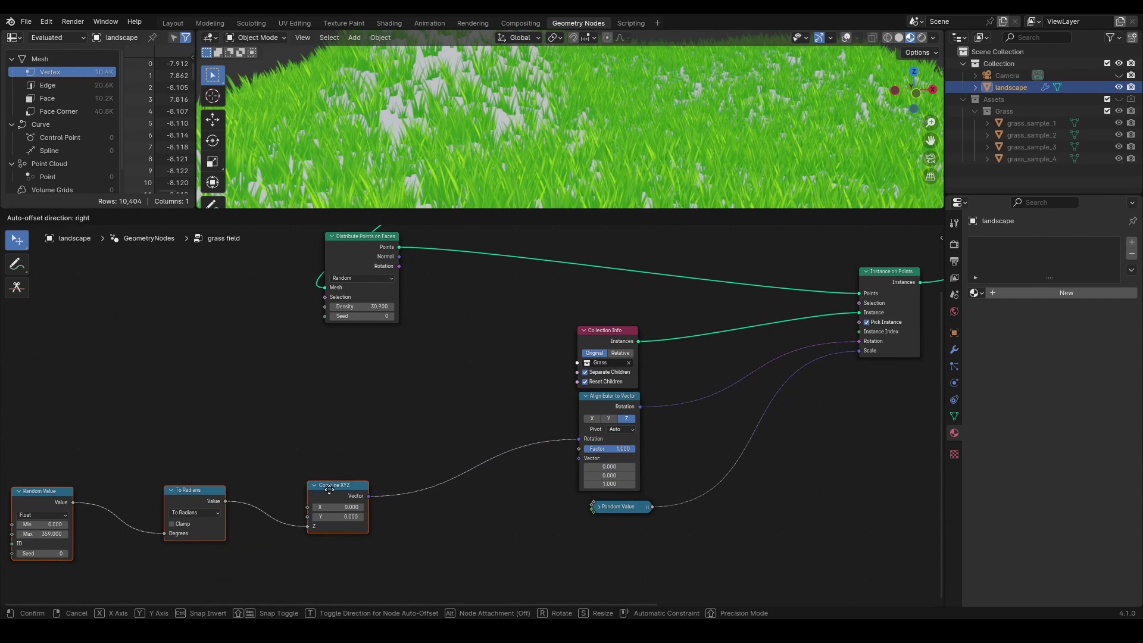
pyautogui.moveTo(620, 400); pyautogui.dragTo(520, 396)
pyautogui.moveTo(604, 329); pyautogui.dragTo(612, 301)
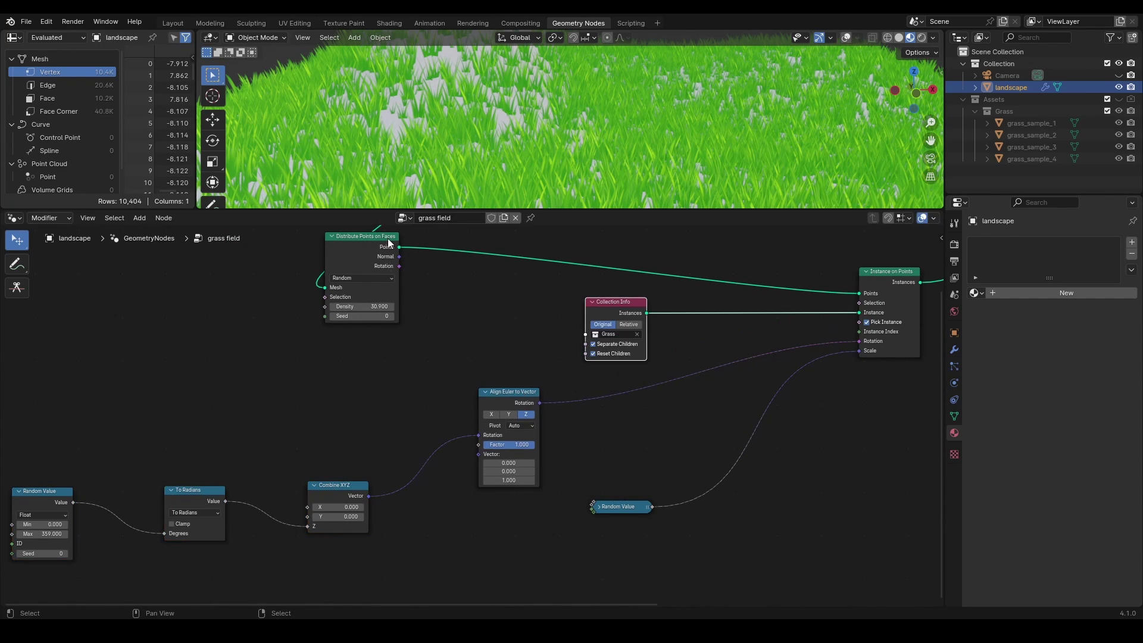
# Connect the Normal of Distribute Points on Faces to Align Euler to Vector's Vector input, and try adjusting its factor
pyautogui.moveTo(401, 257); pyautogui.dragTo(477, 454)
pyautogui.moveTo(503, 150); pyautogui.dragTo(516, 98, button='middle')
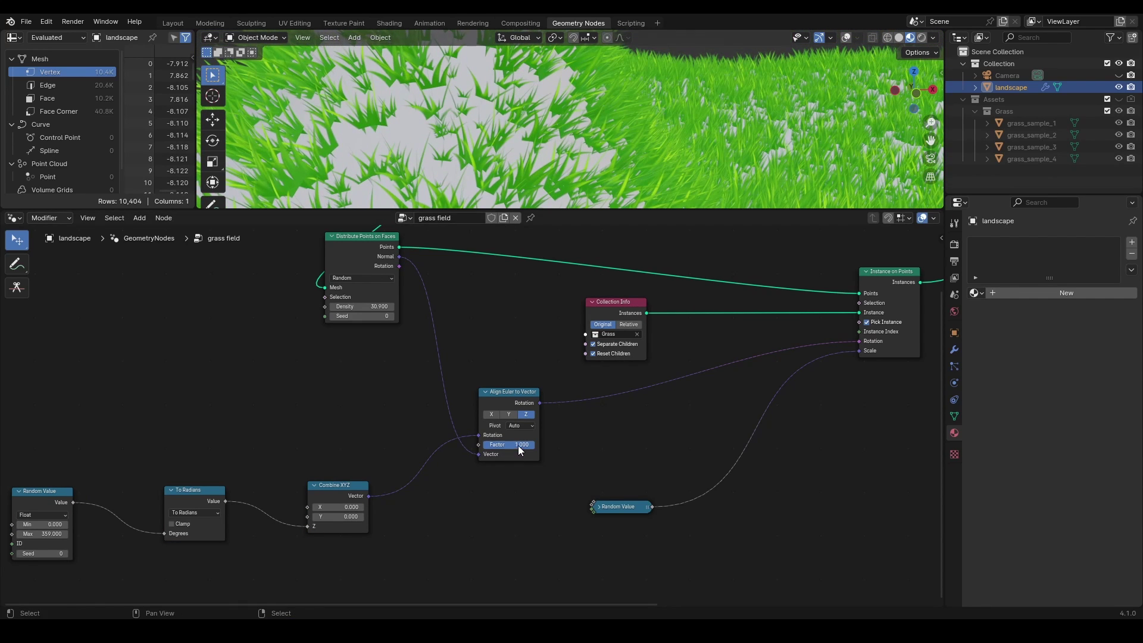
pyautogui.moveTo(517, 450)
pyautogui.mouseDown()
pyautogui.moveTo(467, 450)
pyautogui.moveTo(526, 445)
pyautogui.mouseUp()
# Insert a Set Material node into the landscape geometry's link before Join Geometry, and assign it the material named Material
pyautogui.hotkey('shift', 'a')
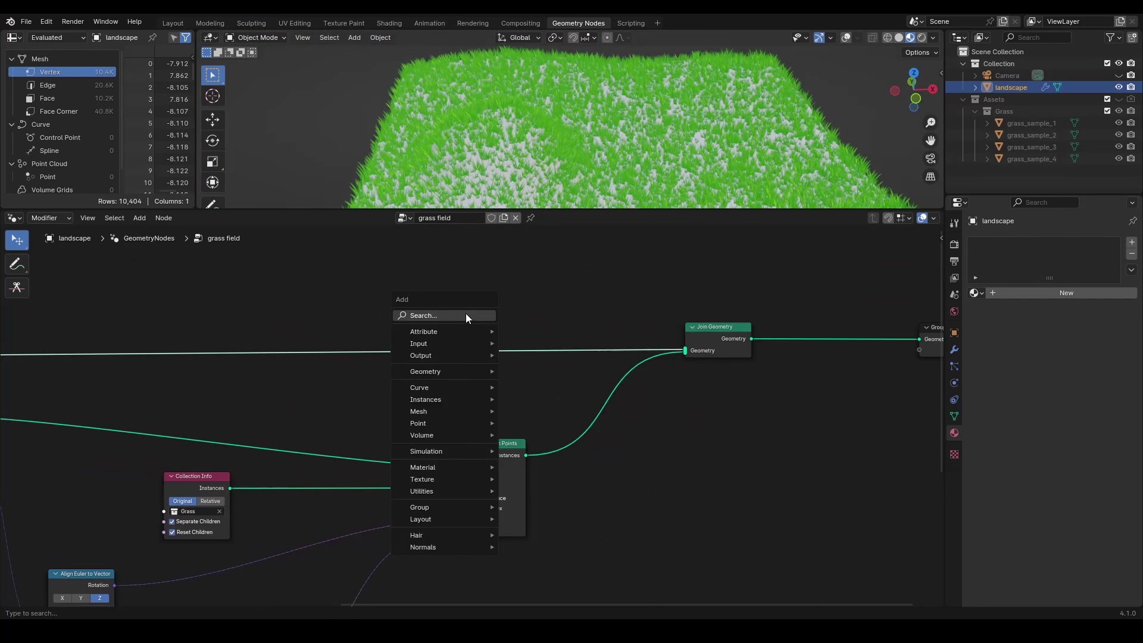
pyautogui.write('set mat')
pyautogui.press('Return')
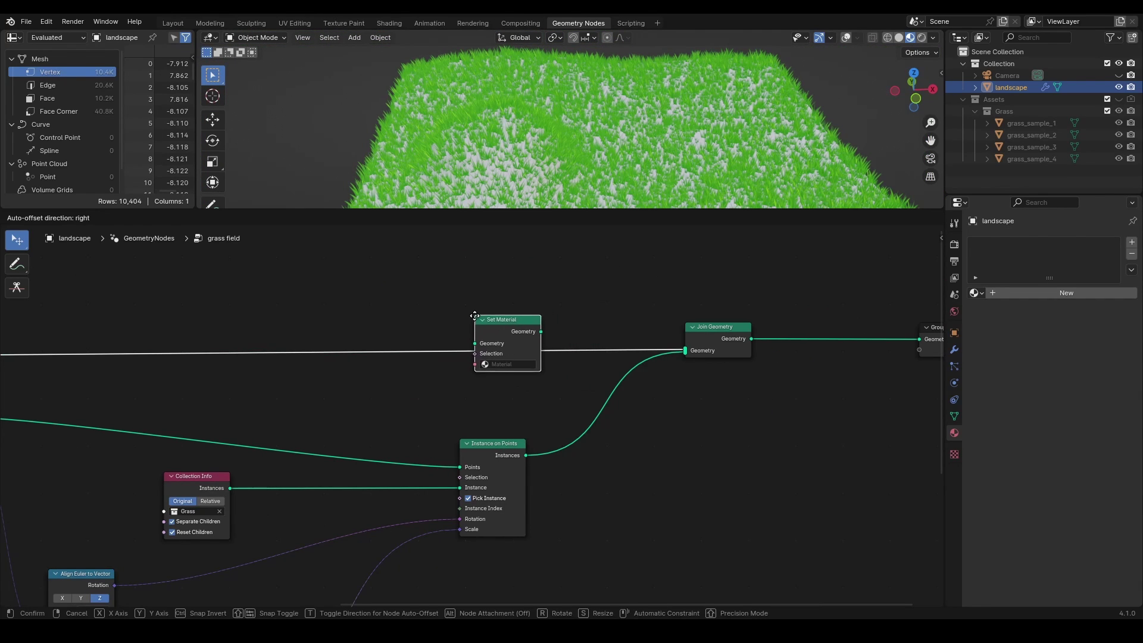
pyautogui.click(467, 311)
pyautogui.click(508, 365)
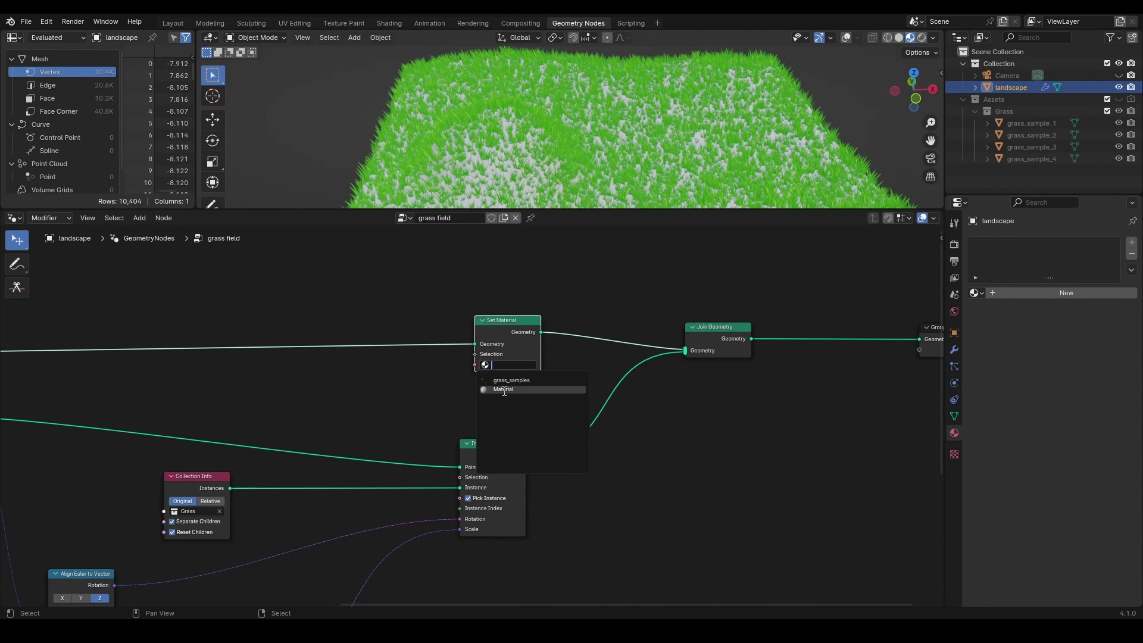
pyautogui.click(503, 390)
# In the Shading workspace, hide the viewport overlays, assign the existing Material to the landscape and rename it Ground
pyautogui.click(389, 23)
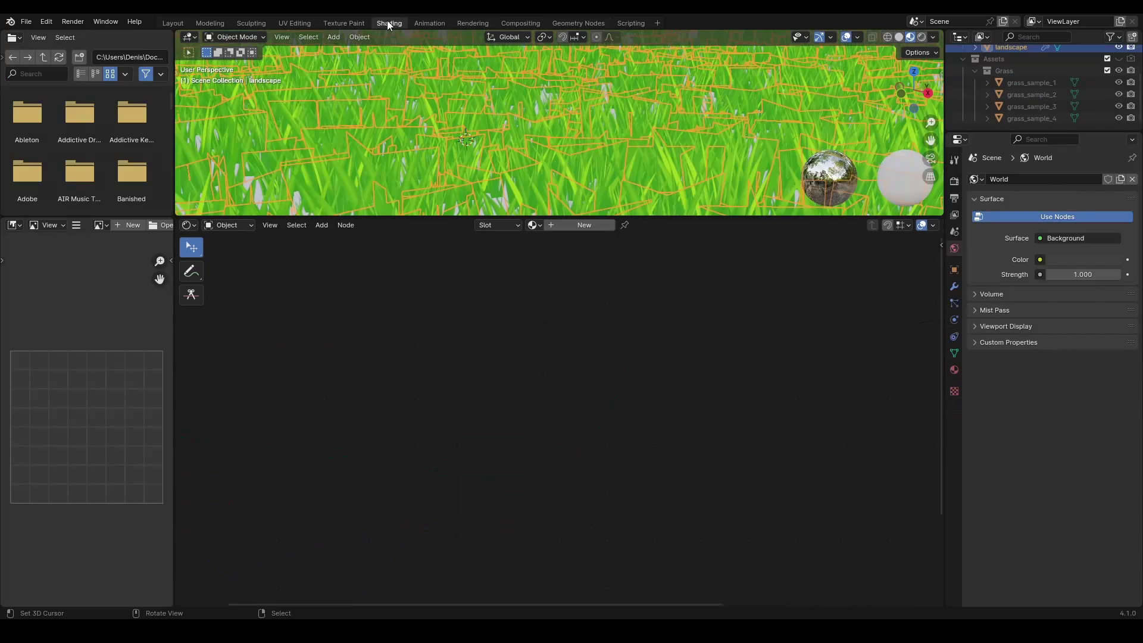
pyautogui.click(846, 37)
pyautogui.moveTo(655, 126); pyautogui.dragTo(603, 107, button='middle')
pyautogui.click(531, 225)
pyautogui.click(548, 253)
pyautogui.click(546, 225)
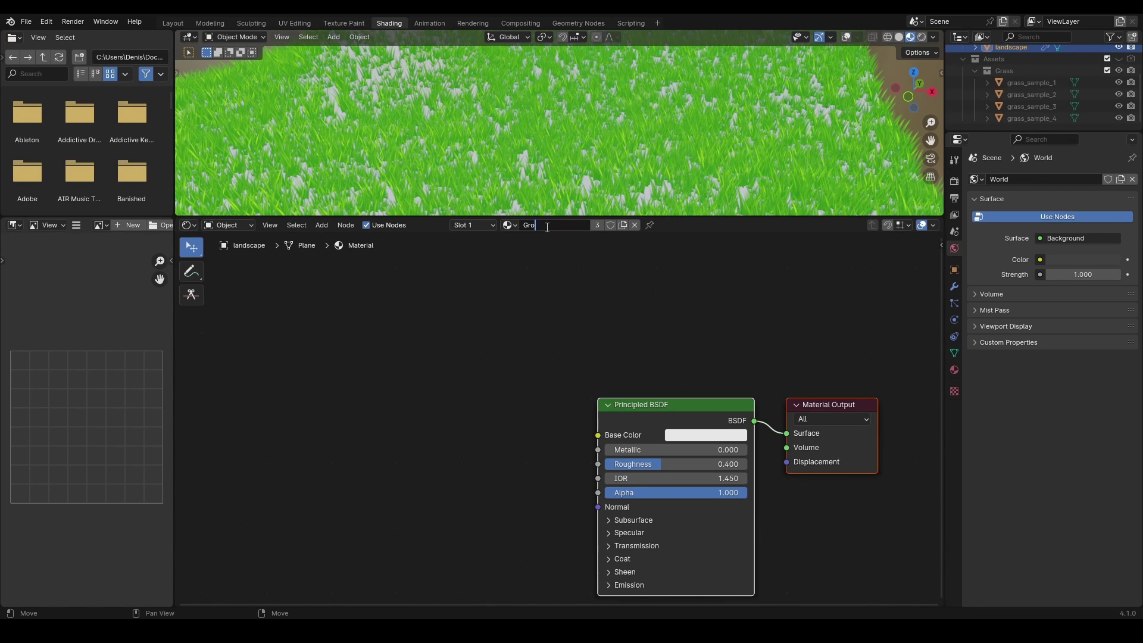
pyautogui.write('Ground')
pyautogui.press('Return')
# Move the Principled BSDF away from Material Output, and set its Base Color to bright green and Roughness to 1.000
pyautogui.moveTo(676, 410); pyautogui.dragTo(524, 352)
pyautogui.moveTo(604, 358); pyautogui.dragTo(662, 344, button='middle')
pyautogui.click(662, 345)
pyautogui.moveTo(651, 208); pyautogui.dragTo(631, 208)
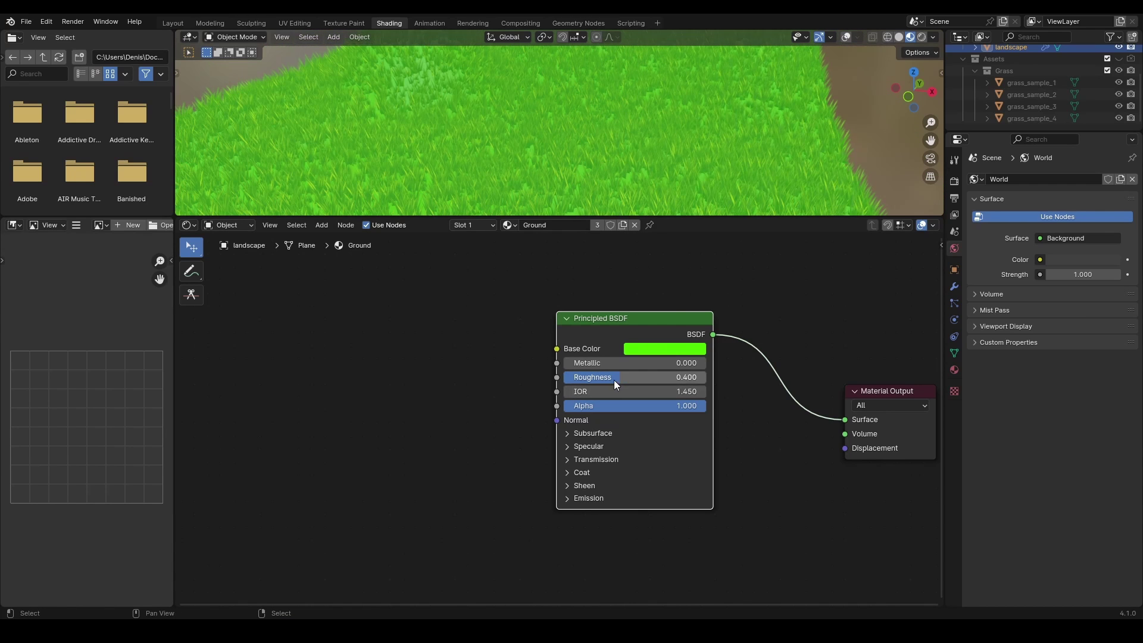
pyautogui.moveTo(555, 166)
pyautogui.mouseDown(button='middle')
pyautogui.moveTo(528, 124)
pyautogui.moveTo(623, 129)
pyautogui.moveTo(555, 159)
pyautogui.mouseUp(button='middle')
# Add a Noise Texture node well before the Principled BSDF, leaving room for another node between them
pyautogui.moveTo(398, 424); pyautogui.dragTo(494, 418, button='middle')
pyautogui.hotkey('shift', 'a')
pyautogui.moveTo(348, 481)
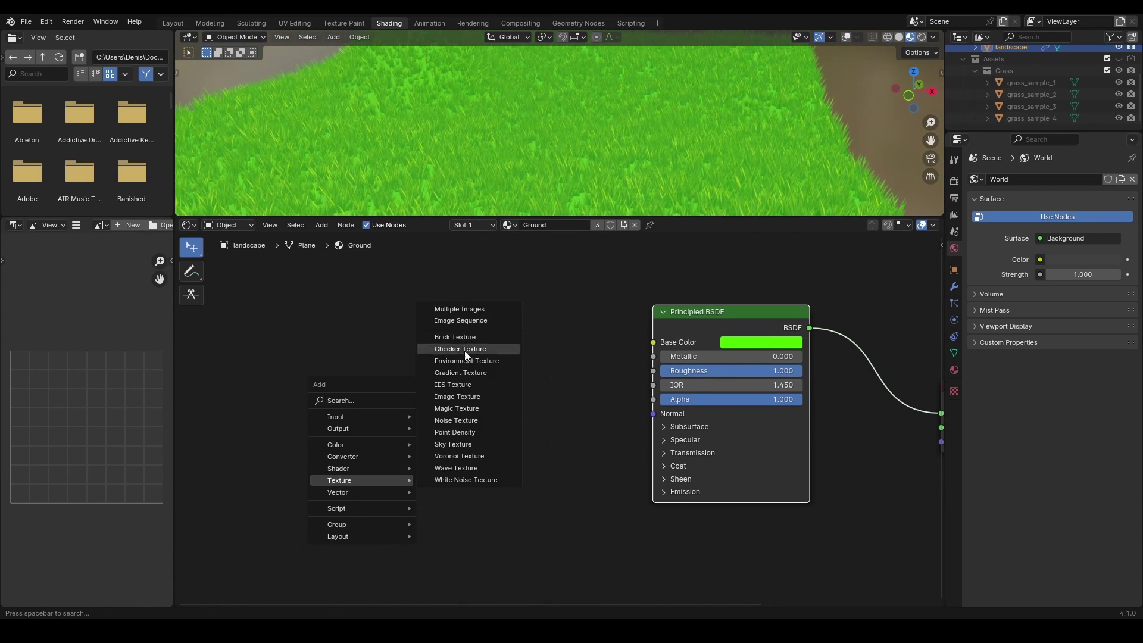
pyautogui.click(462, 419)
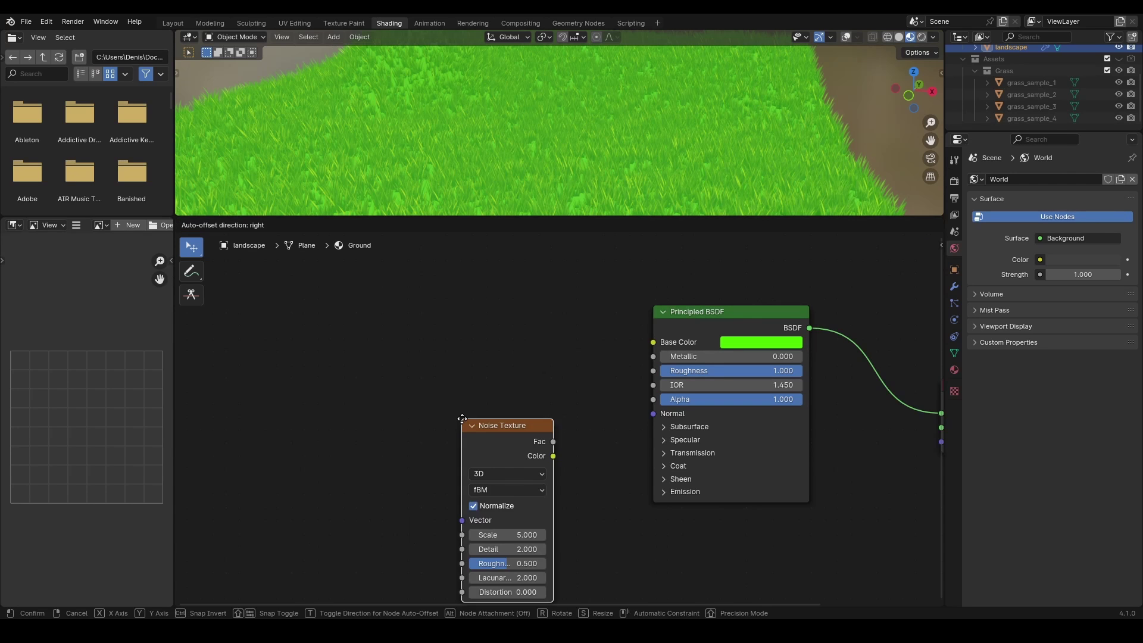
pyautogui.click(316, 344)
# Add a Color Ramp node between the Noise Texture and the Principled BSDF, driven by the noise Fac
pyautogui.hotkey('shift', 'a')
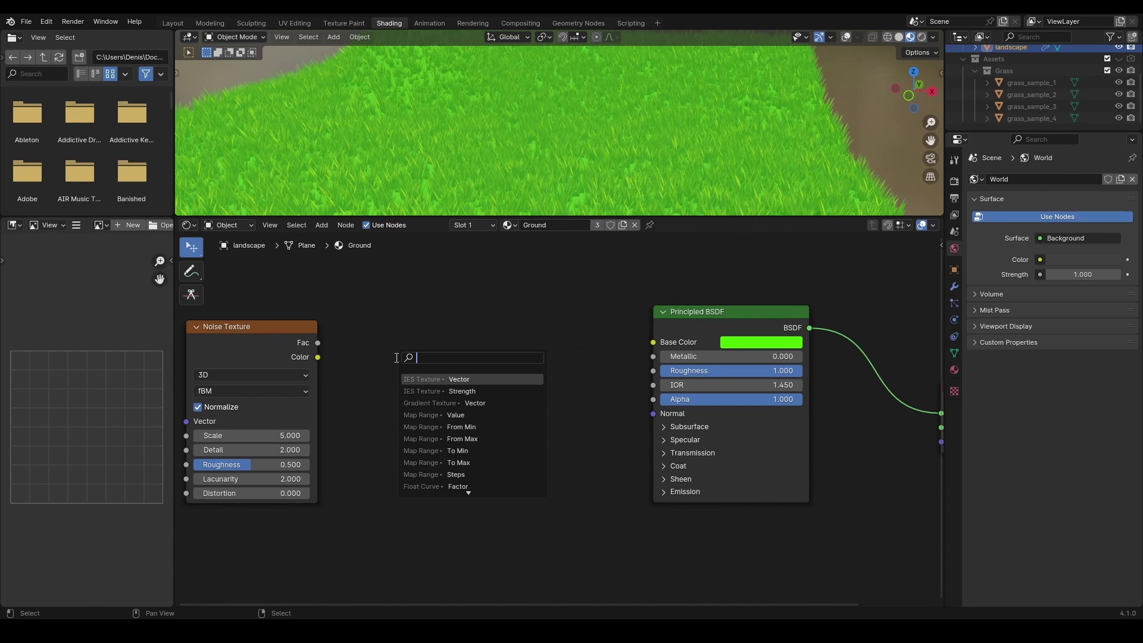
pyautogui.write('color ra')
pyautogui.click(450, 378)
pyautogui.click(451, 331)
# Sample the bright green Base Color into both Color Ramp stops and connect the ramp's Color to Base Color
pyautogui.click(515, 425)
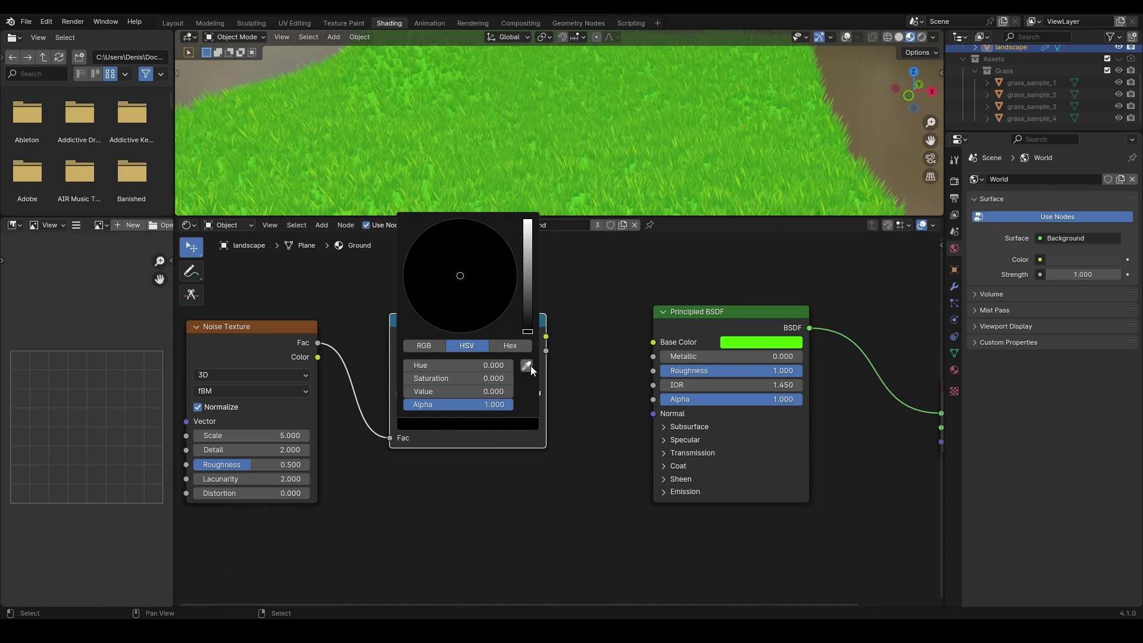
pyautogui.click(527, 366)
pyautogui.click(756, 342)
pyautogui.click(537, 392)
pyautogui.click(509, 425)
pyautogui.click(531, 364)
pyautogui.click(751, 342)
pyautogui.moveTo(651, 344); pyautogui.dragTo(653, 343)
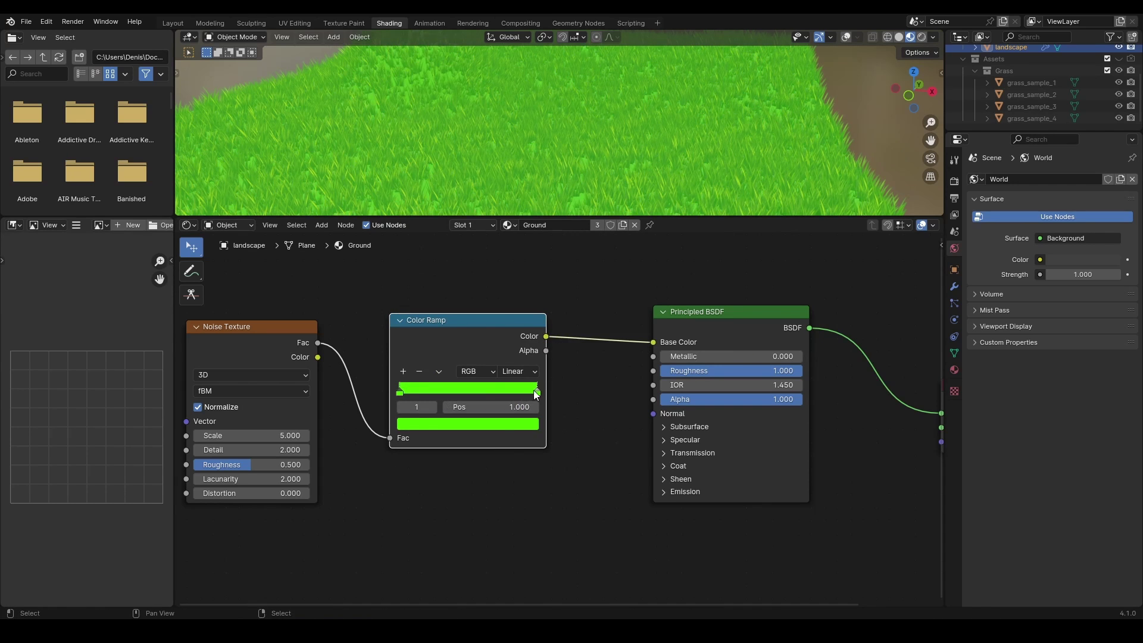
# Make the ramp's end stop a yellower green and move it inward, and darken the start stop to value 0.371
pyautogui.click(499, 426)
pyautogui.moveTo(407, 295); pyautogui.dragTo(405, 265)
pyautogui.click(433, 427)
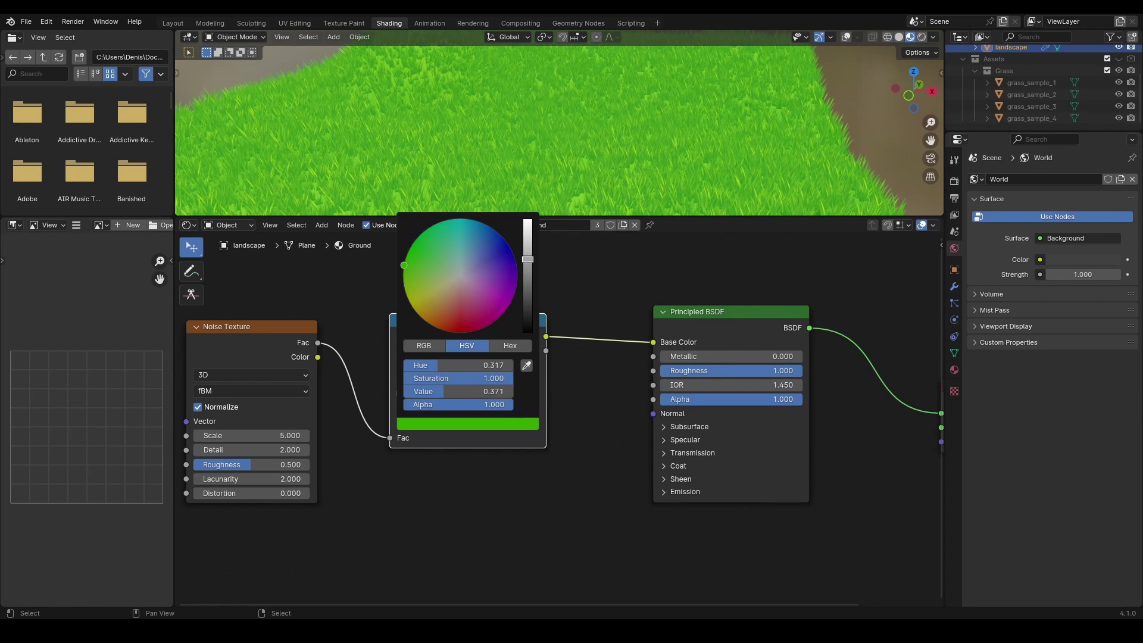
pyautogui.moveTo(560, 179); pyautogui.dragTo(572, 134, button='middle')
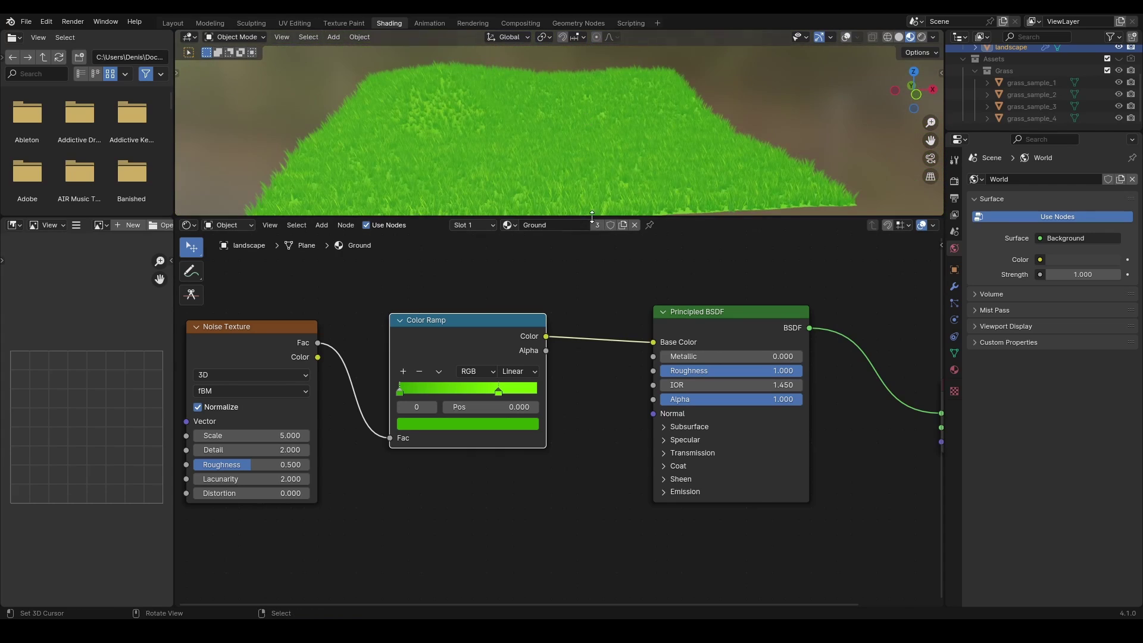
# Enlarge the viewport, select all of the landscape's mesh in Edit Mode, and assign it to a new vertex group named hasGrass
pyautogui.moveTo(592, 215); pyautogui.dragTo(601, 356)
pyautogui.moveTo(601, 356); pyautogui.dragTo(617, 227, button='middle')
pyautogui.hotkey('shift', 'alt', 'z')
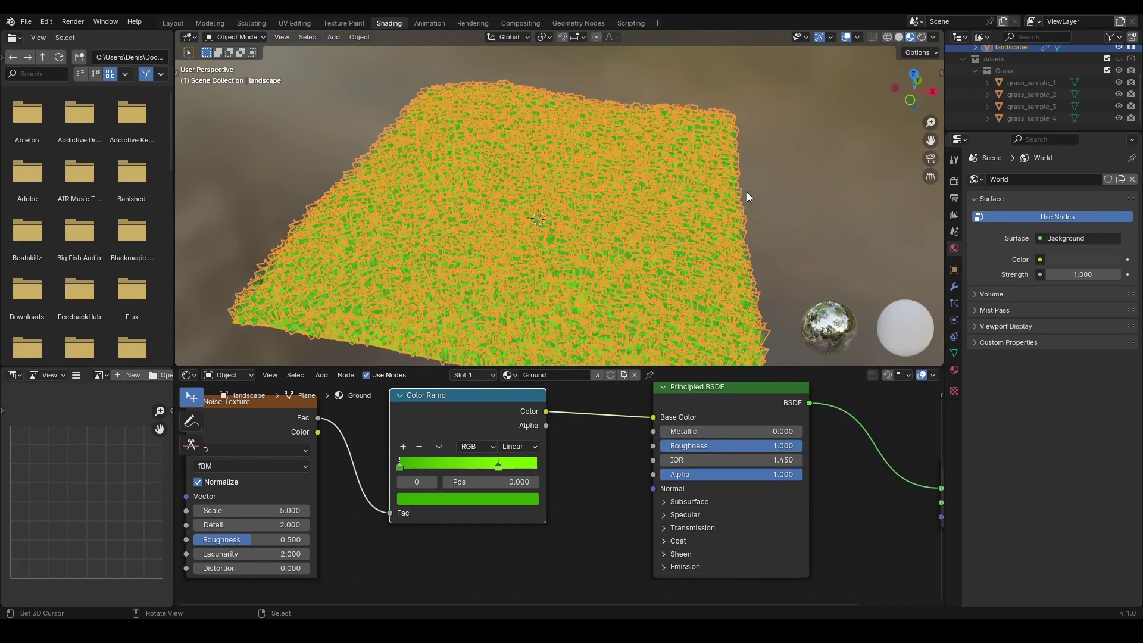
pyautogui.moveTo(467, 163); pyautogui.dragTo(496, 213, button='middle')
pyautogui.press('Tab')
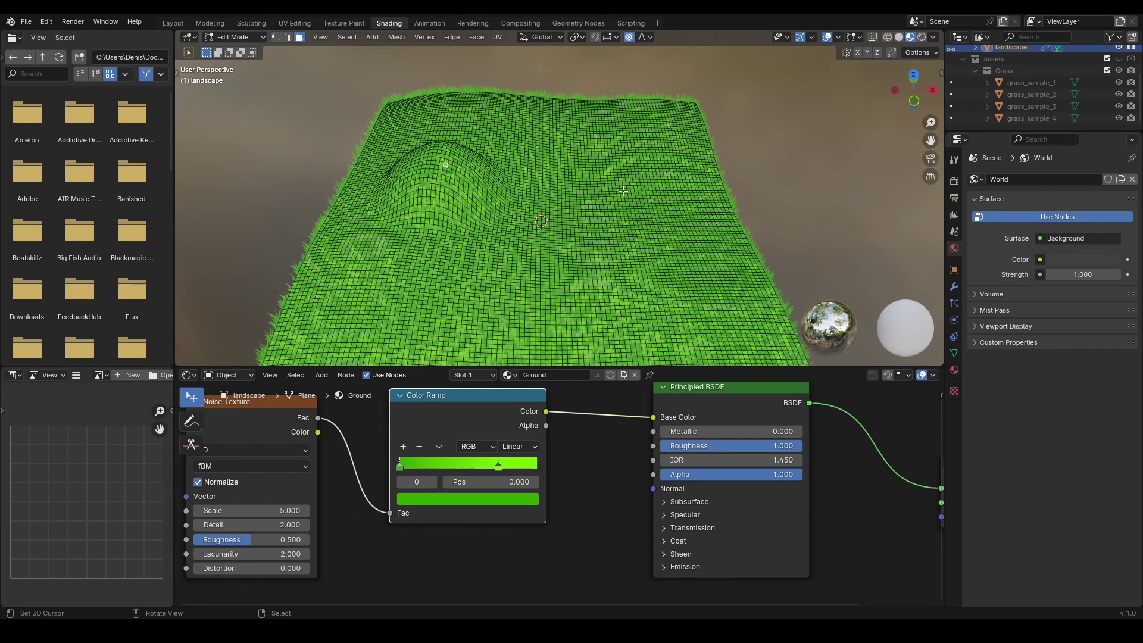
pyautogui.press('a')
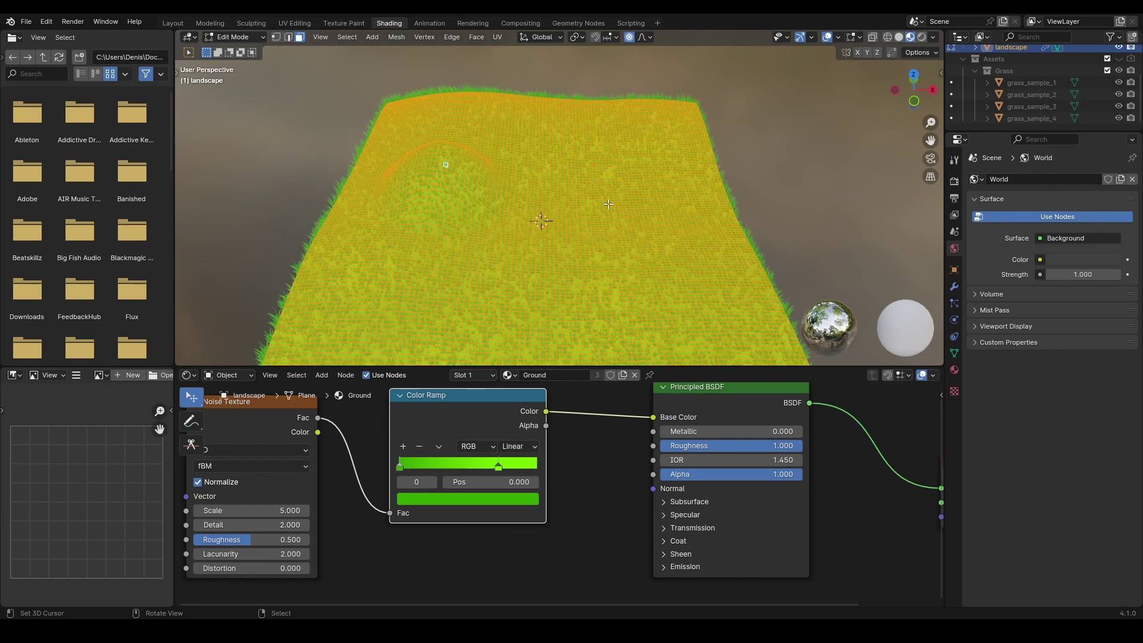
pyautogui.click(955, 353)
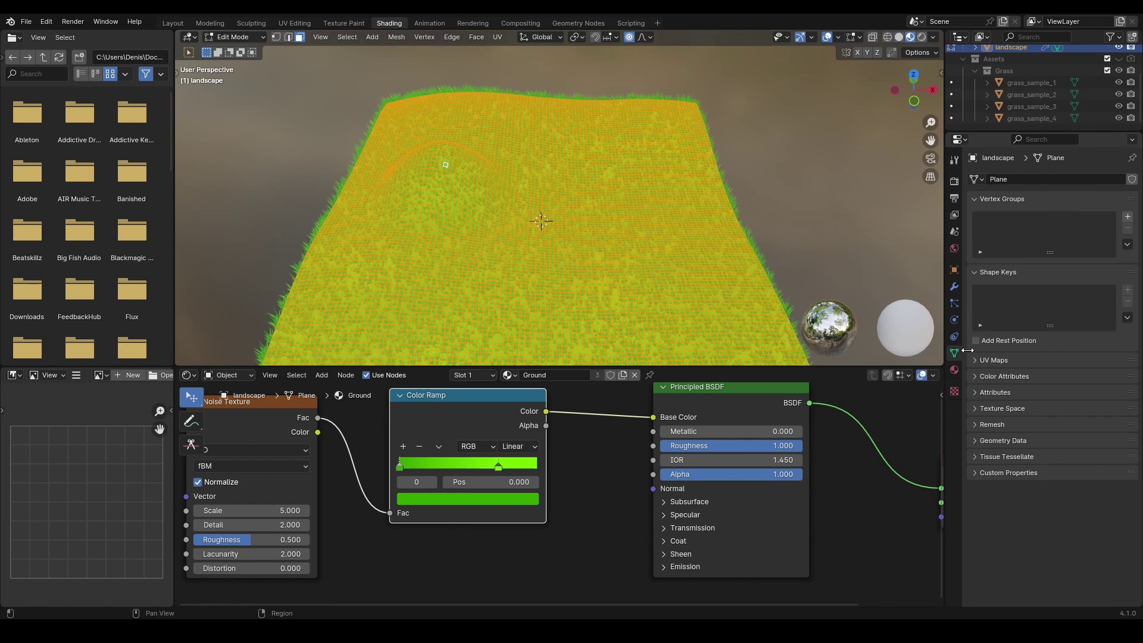
pyautogui.click(1127, 217)
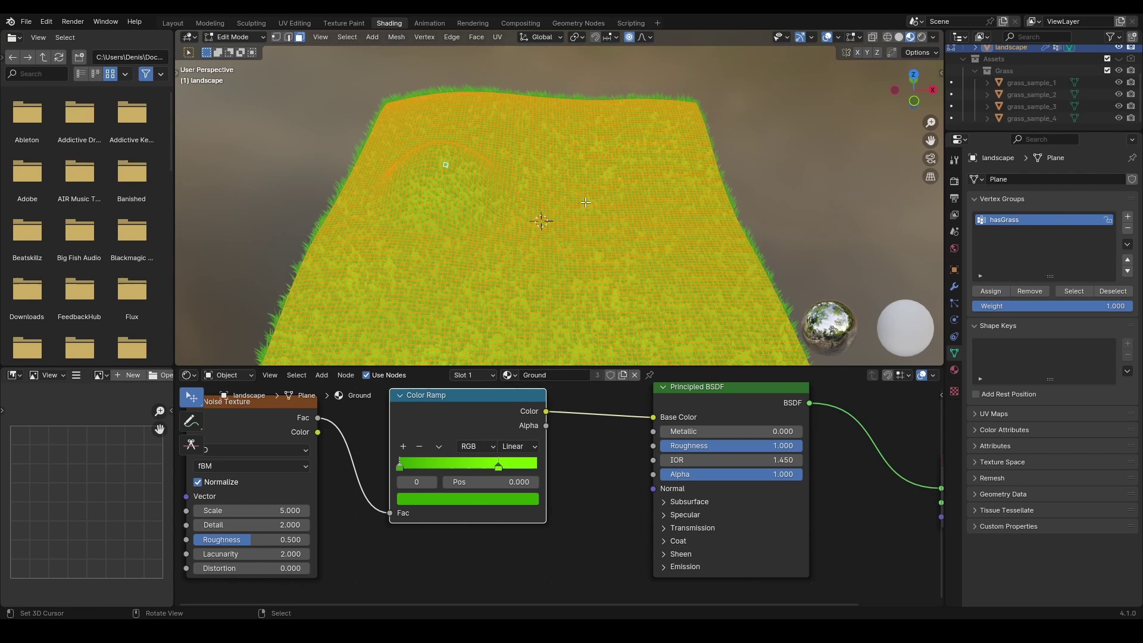
pyautogui.press('Tab')
# Return to the Geometry Nodes workspace and add a Named Attribute node near Distribute Points on Faces
pyautogui.click(572, 22)
pyautogui.scroll(-1, 492, 351)
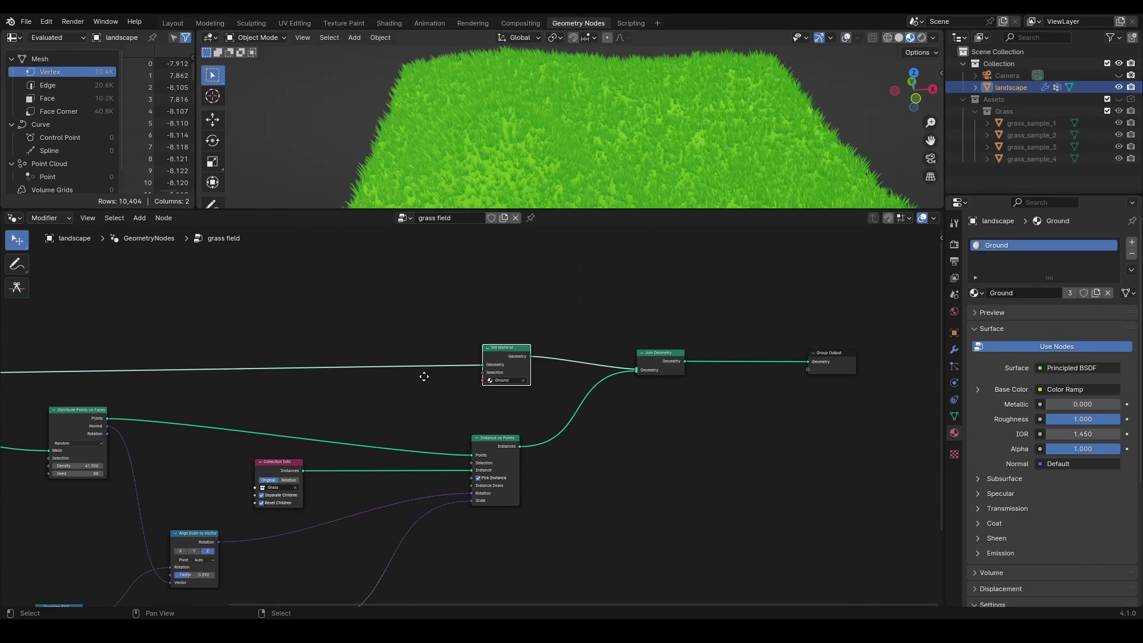
pyautogui.moveTo(438, 372); pyautogui.dragTo(617, 278, button='middle')
pyautogui.moveTo(476, 303); pyautogui.dragTo(732, 296, button='middle')
pyautogui.moveTo(268, 403); pyautogui.dragTo(389, 387, button='middle')
pyautogui.hotkey('shift', 'a')
pyautogui.write('attr')
pyautogui.click(349, 237)
pyautogui.click(374, 371)
# Set the Named Attribute's name to hasGrass and connect its Attribute to the Selection of Distribute Points on Faces
pyautogui.scroll(6, 372, 372)
pyautogui.click(361, 381)
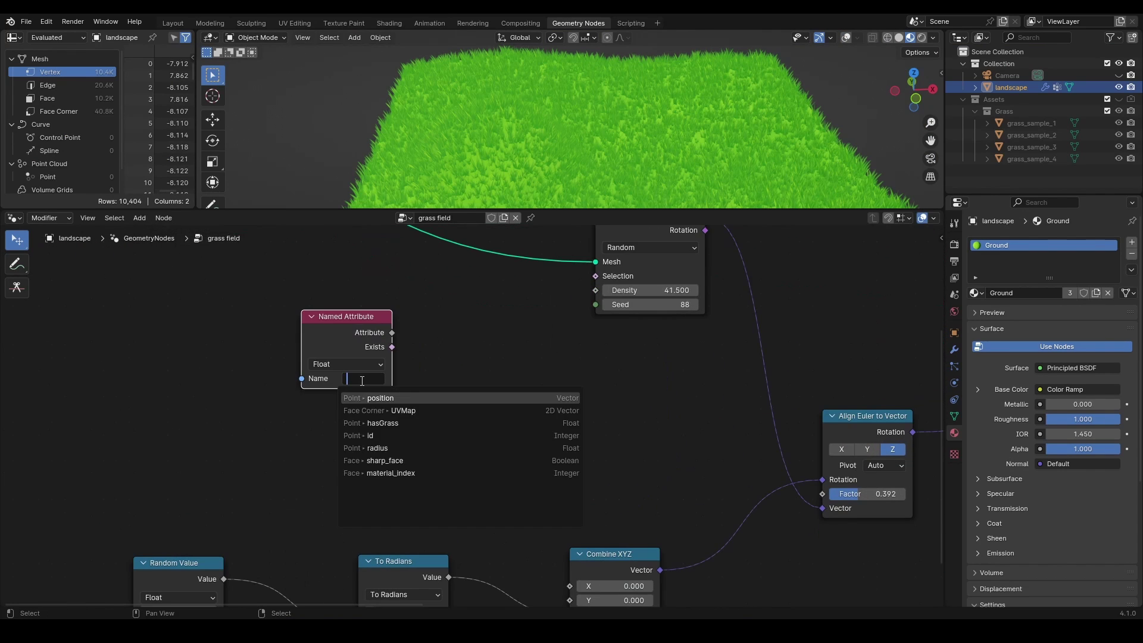
pyautogui.write('ha')
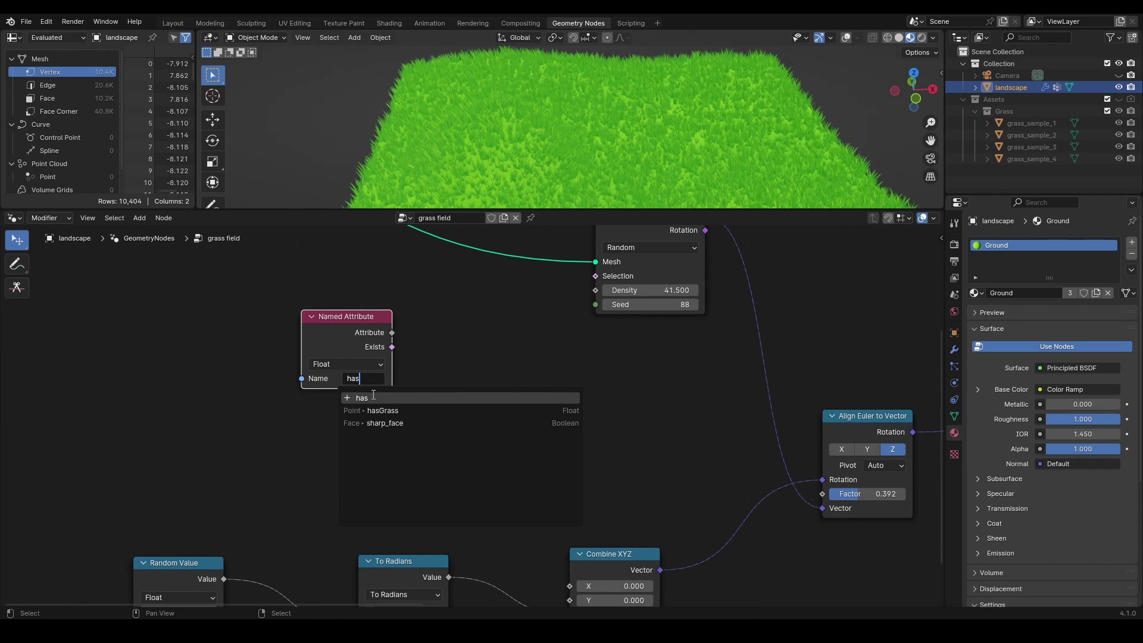
pyautogui.write('s')
pyautogui.click(382, 411)
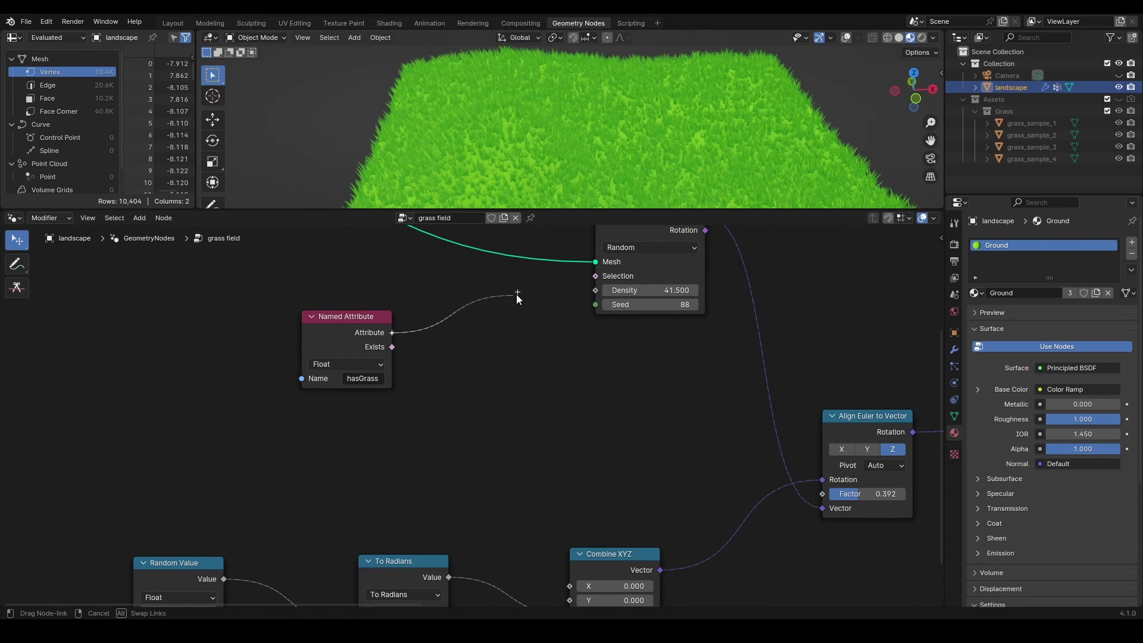
pyautogui.scroll(-2, 623, 109)
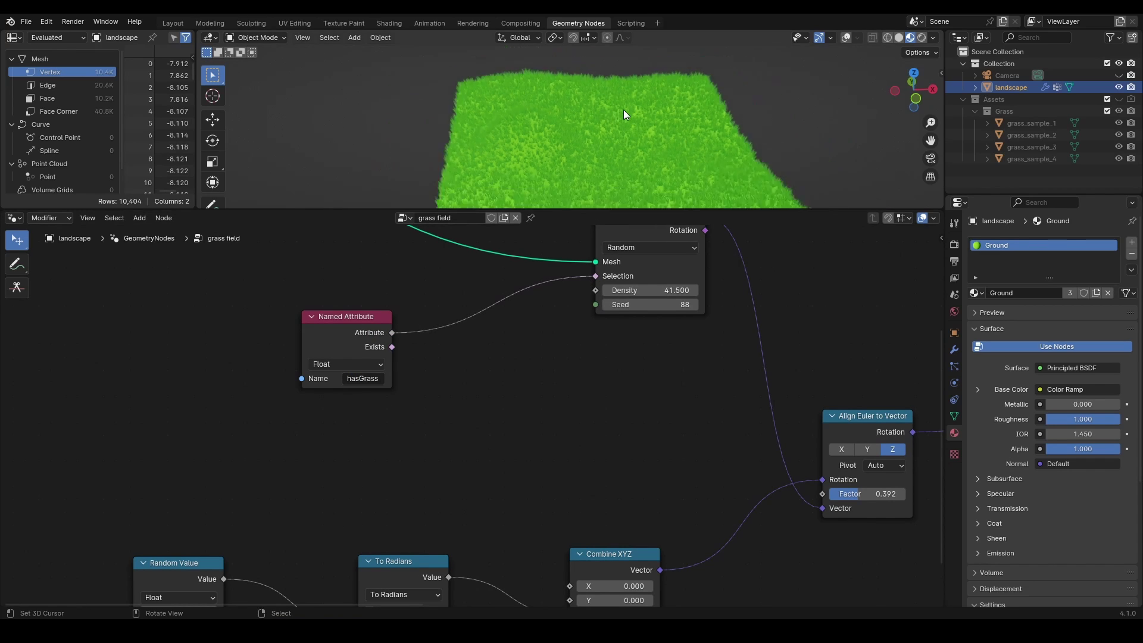
# Enlarge the viewport, show overlays, and circle-select a winding path of faces across the landscape in Edit Mode
pyautogui.keyDown('shift'); pyautogui.moveTo(648, 132); pyautogui.dragTo(602, 94, button='middle'); pyautogui.keyUp('shift')
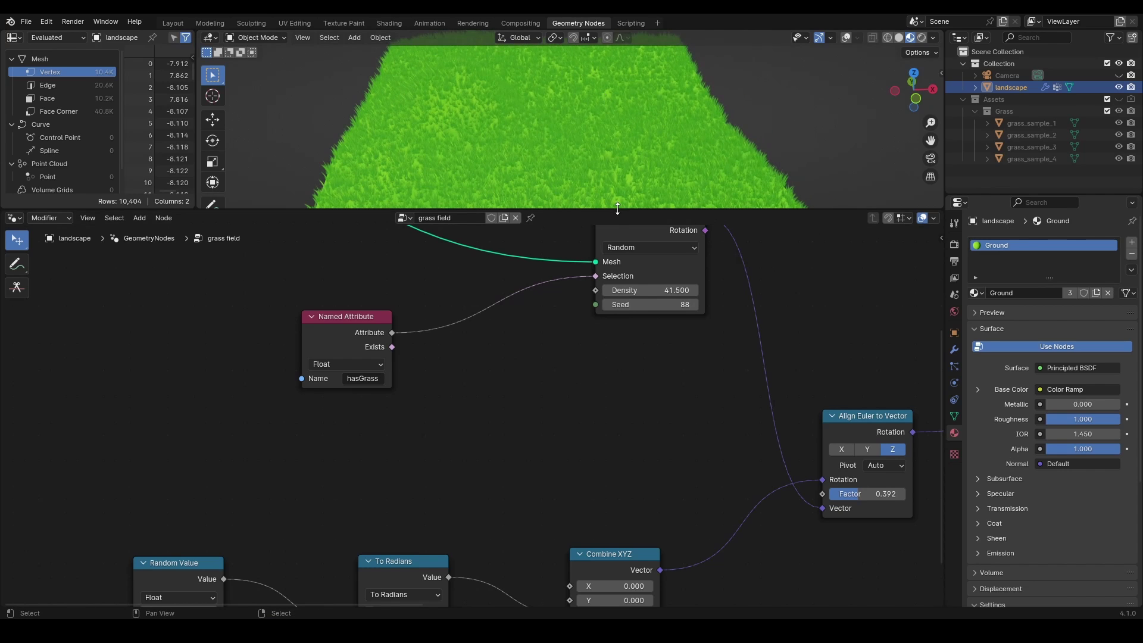
pyautogui.moveTo(617, 207); pyautogui.dragTo(595, 455)
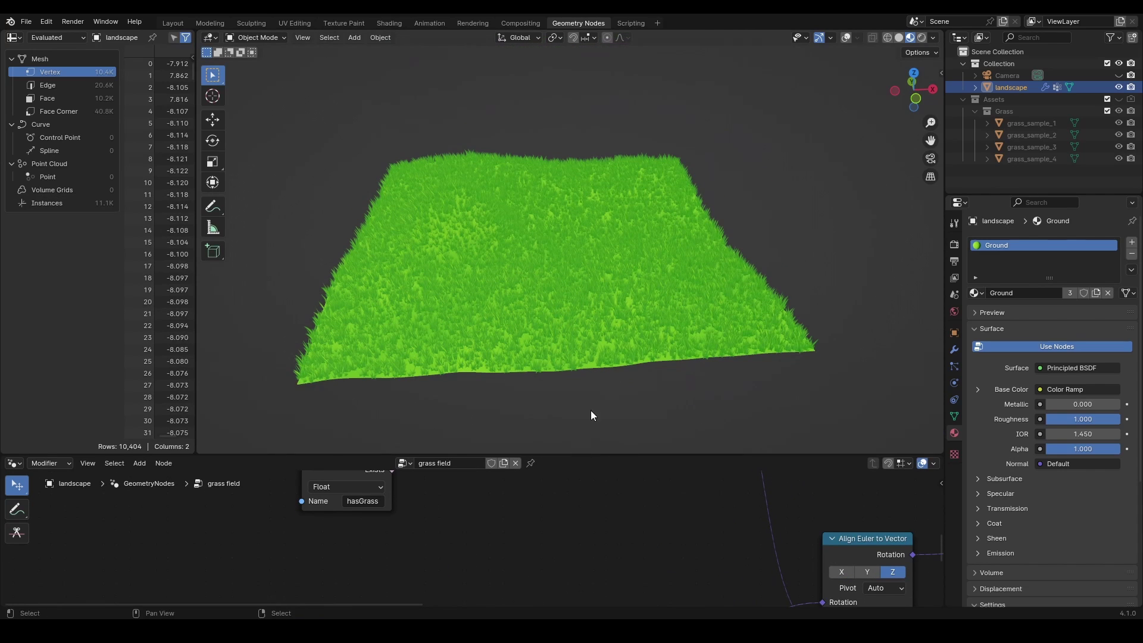
pyautogui.click(846, 37)
pyautogui.press('Tab')
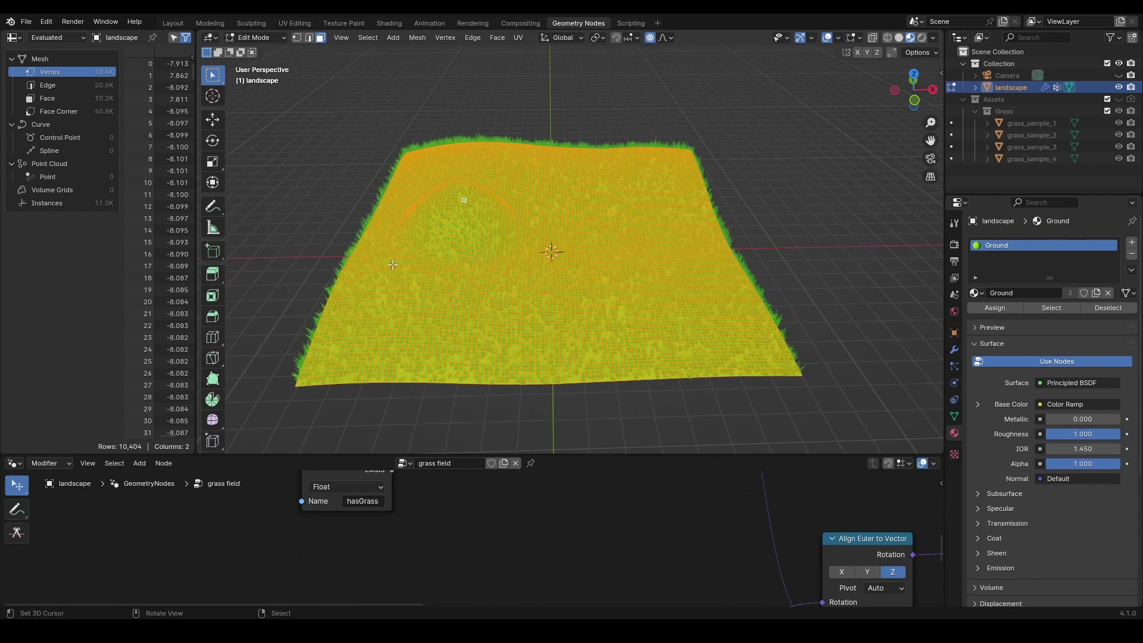
pyautogui.click(392, 264)
pyautogui.press('c')
pyautogui.moveTo(372, 277)
pyautogui.mouseDown()
pyautogui.moveTo(467, 288)
pyautogui.moveTo(653, 168)
pyautogui.mouseUp()
pyautogui.press('Escape')
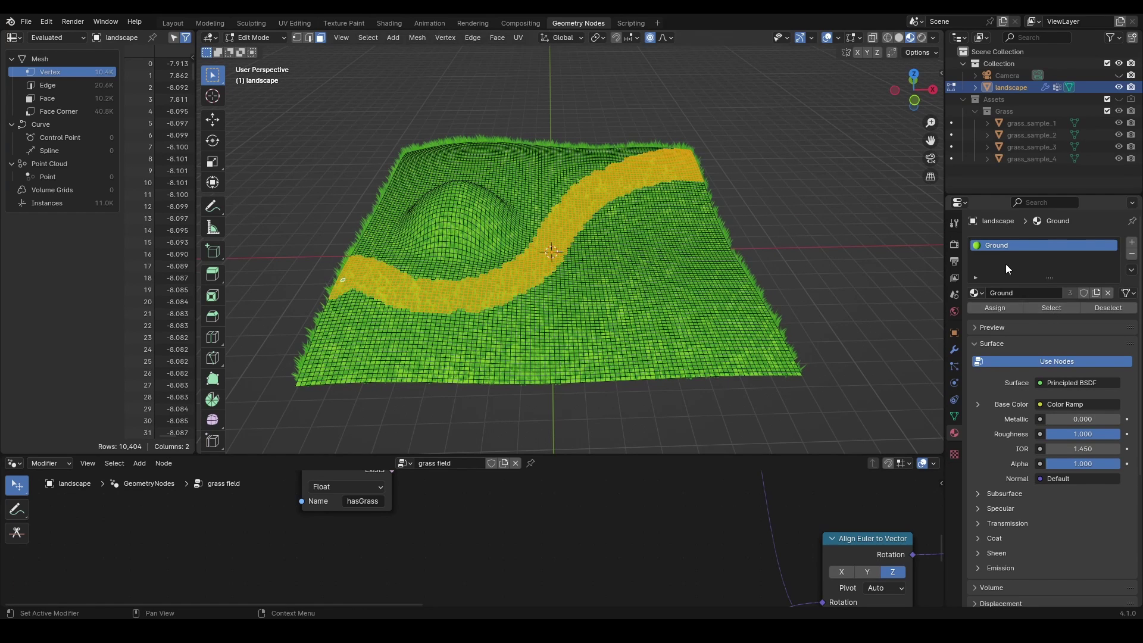
# Remove the selected path from the hasGrass vertex group, return to Object Mode and inspect the field with overlays hidden
pyautogui.click(954, 416)
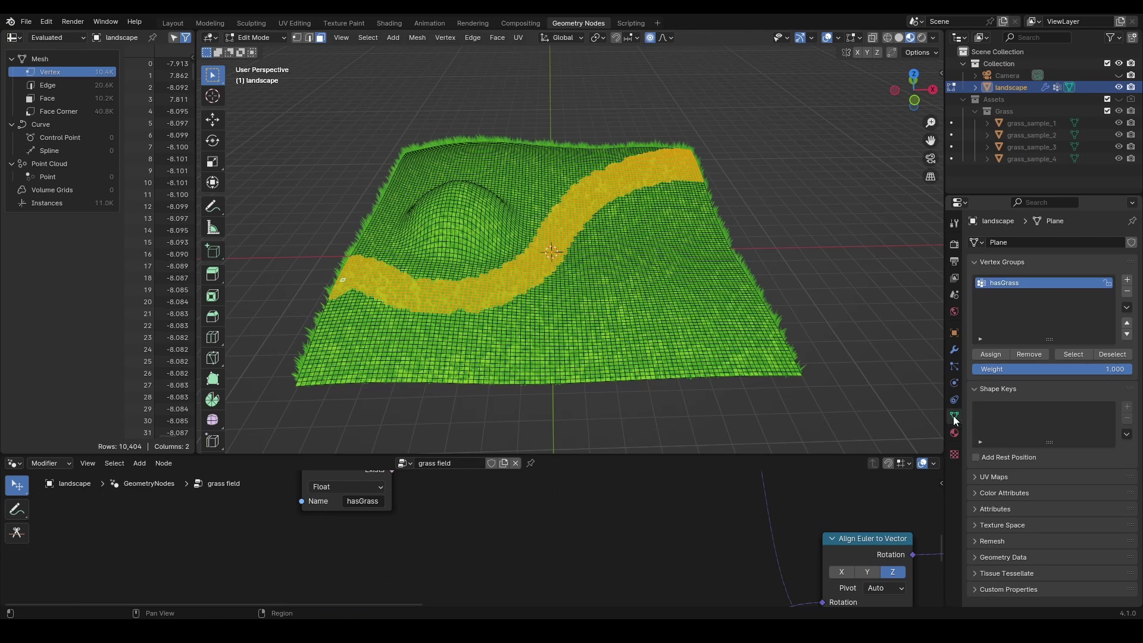
pyautogui.click(1031, 354)
pyautogui.press('Tab')
pyautogui.scroll(3, 595, 203)
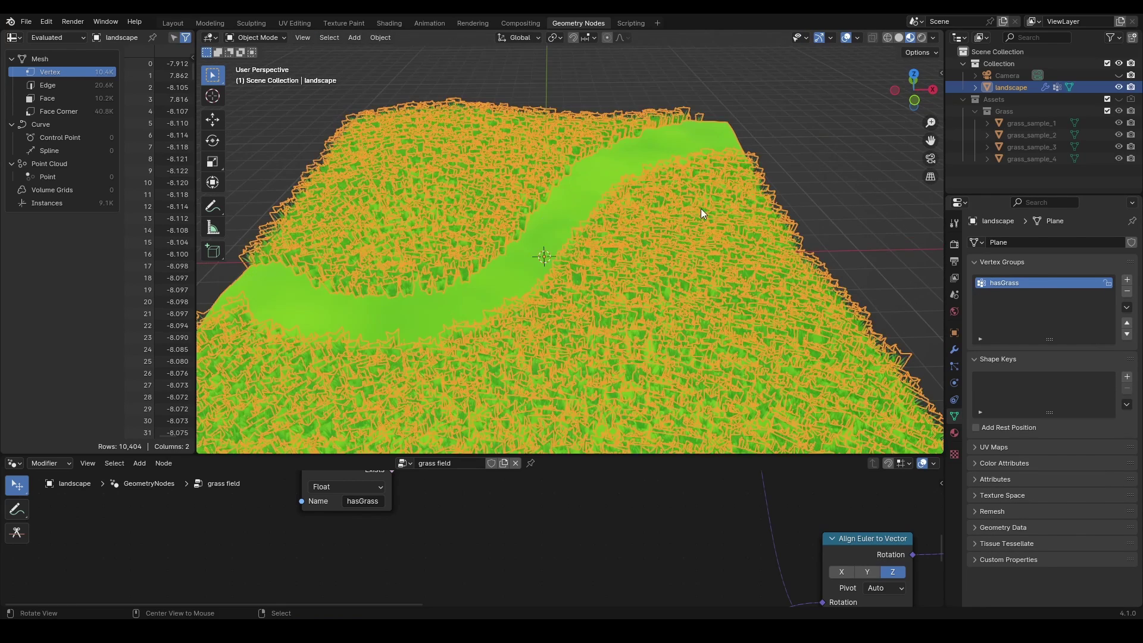
pyautogui.moveTo(702, 209); pyautogui.dragTo(675, 141, button='middle')
pyautogui.click(845, 37)
pyautogui.moveTo(489, 273); pyautogui.dragTo(424, 278, button='middle')
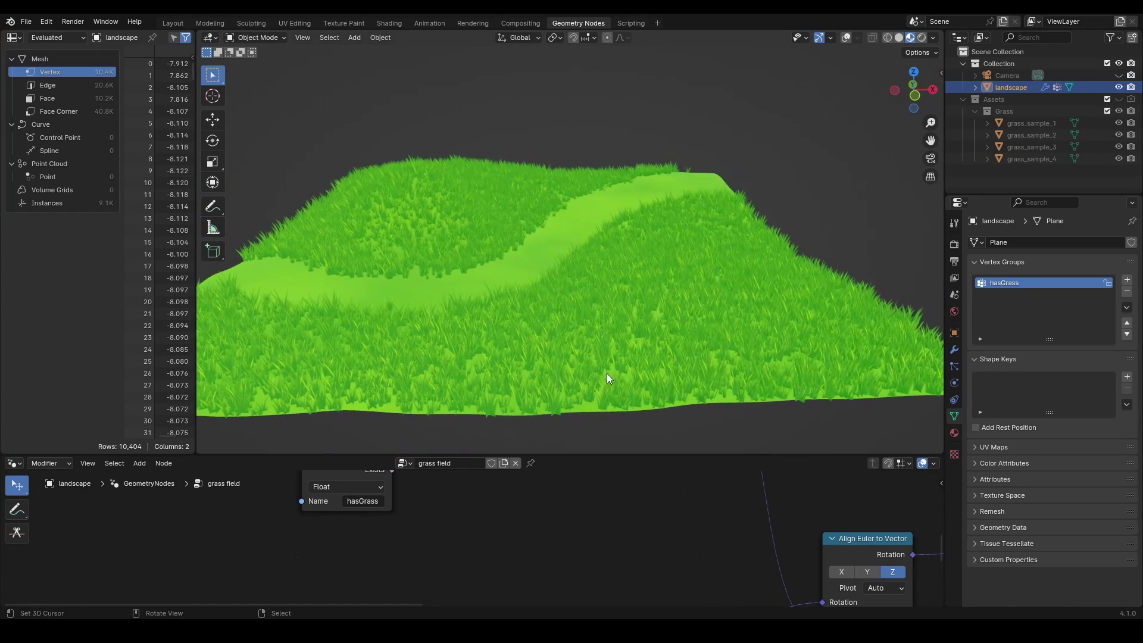
# Enlarge the node editor and move the Named Attribute node farther from Distribute Points on Faces
pyautogui.moveTo(592, 454); pyautogui.dragTo(616, 312)
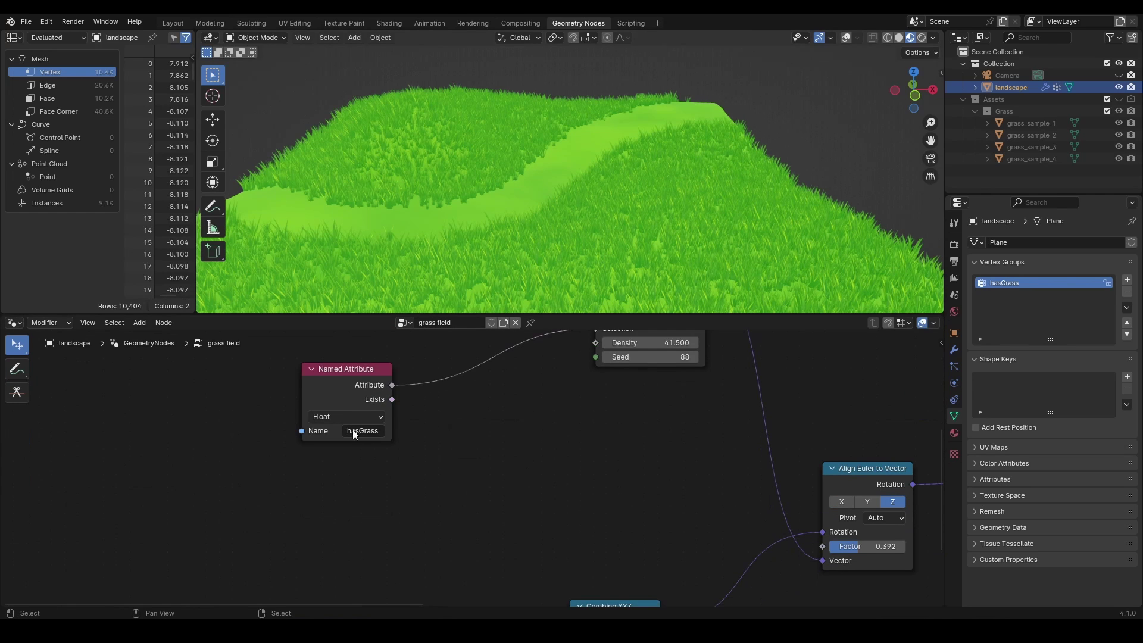
pyautogui.scroll(-11, 381, 434)
pyautogui.moveTo(519, 441); pyautogui.dragTo(368, 498, button='middle')
pyautogui.moveTo(270, 495); pyautogui.dragTo(234, 466)
pyautogui.scroll(4, 274, 428)
# Insert a Store Named Attribute node on the link between Group Input and Set Material
pyautogui.hotkey('shift', 'a')
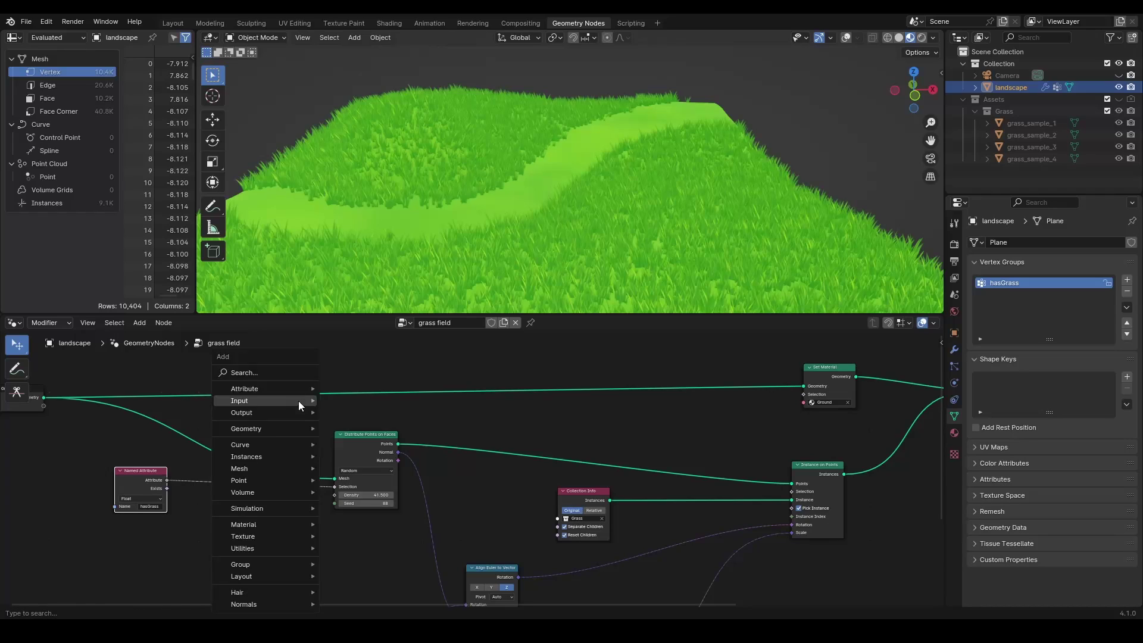
pyautogui.write('stor')
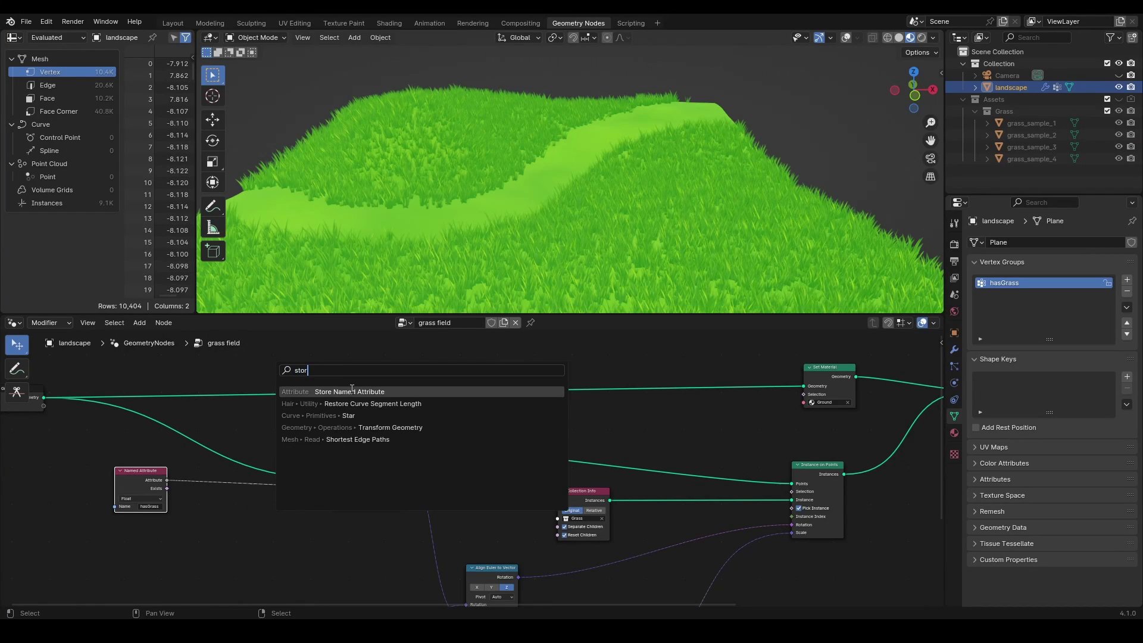
pyautogui.click(352, 390)
pyautogui.click(250, 346)
pyautogui.scroll(5, 205, 427)
pyautogui.moveTo(210, 428); pyautogui.dragTo(430, 490, button='middle')
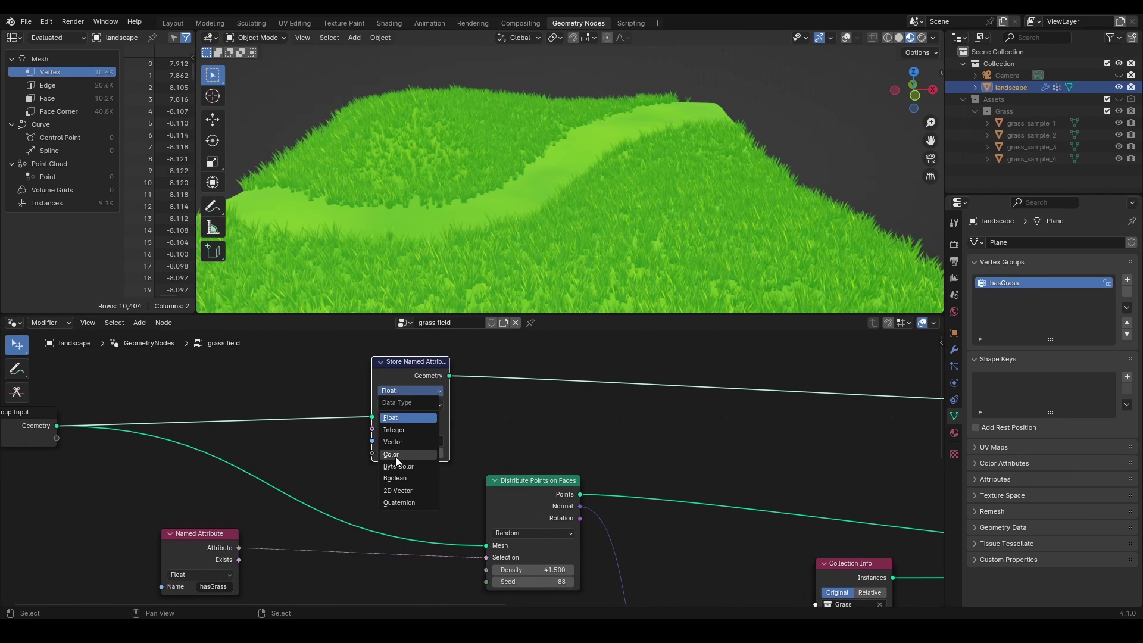
# Set the Store Named Attribute node to Color, feed it the hasGrass attribute as Value, and name it "grass"
pyautogui.click(395, 454)
pyautogui.moveTo(238, 548); pyautogui.dragTo(372, 453)
pyautogui.click(424, 441)
pyautogui.write('gr')
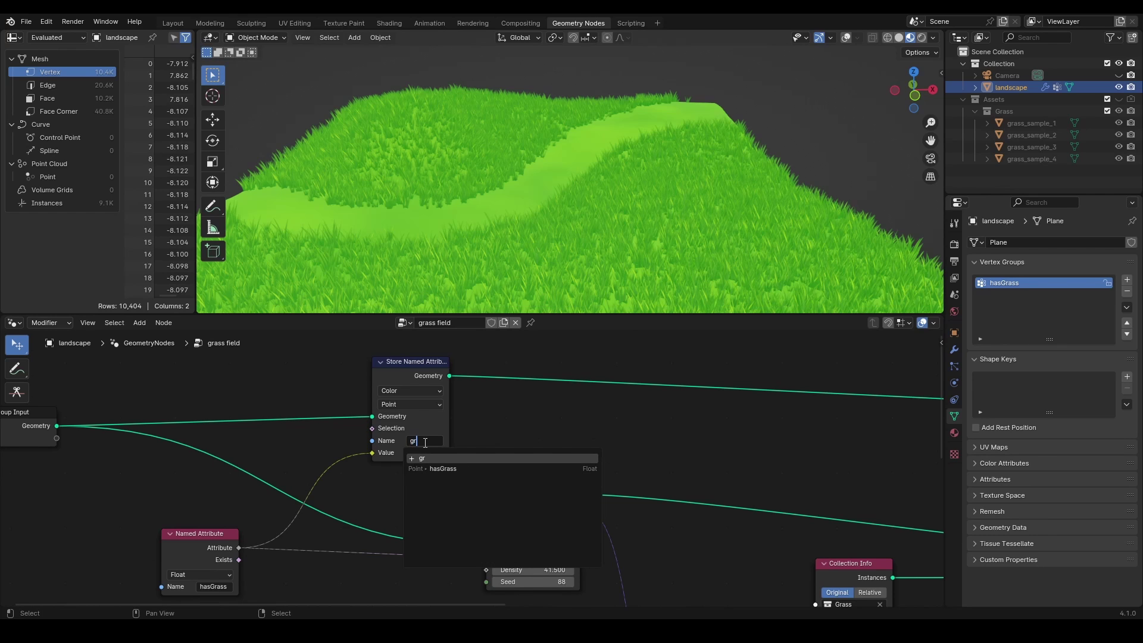
pyautogui.write('ass')
pyautogui.press('Return')
pyautogui.scroll(-1, 426, 442)
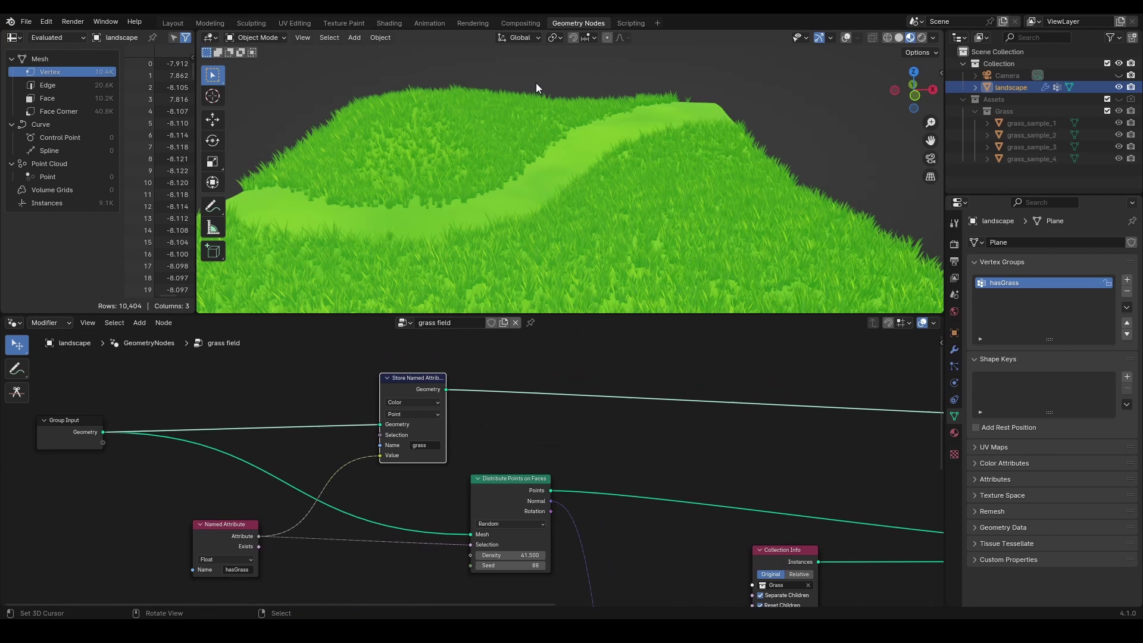
# In the Shading workspace, enlarge the shader editor and add an Attribute node named "grass" to the Ground material
pyautogui.click(390, 22)
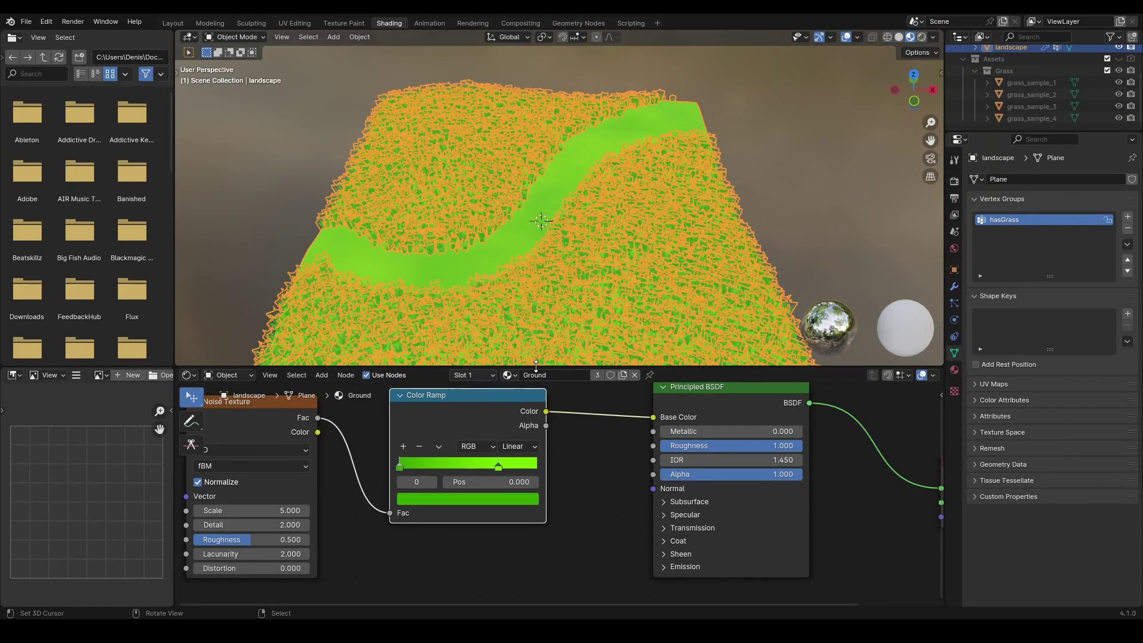
pyautogui.moveTo(536, 365); pyautogui.dragTo(536, 138)
pyautogui.moveTo(191, 268); pyautogui.dragTo(441, 311, button='middle')
pyautogui.hotkey('shift', 'a')
pyautogui.write('attr')
pyautogui.click(313, 301)
pyautogui.click(292, 253)
pyautogui.click(341, 344)
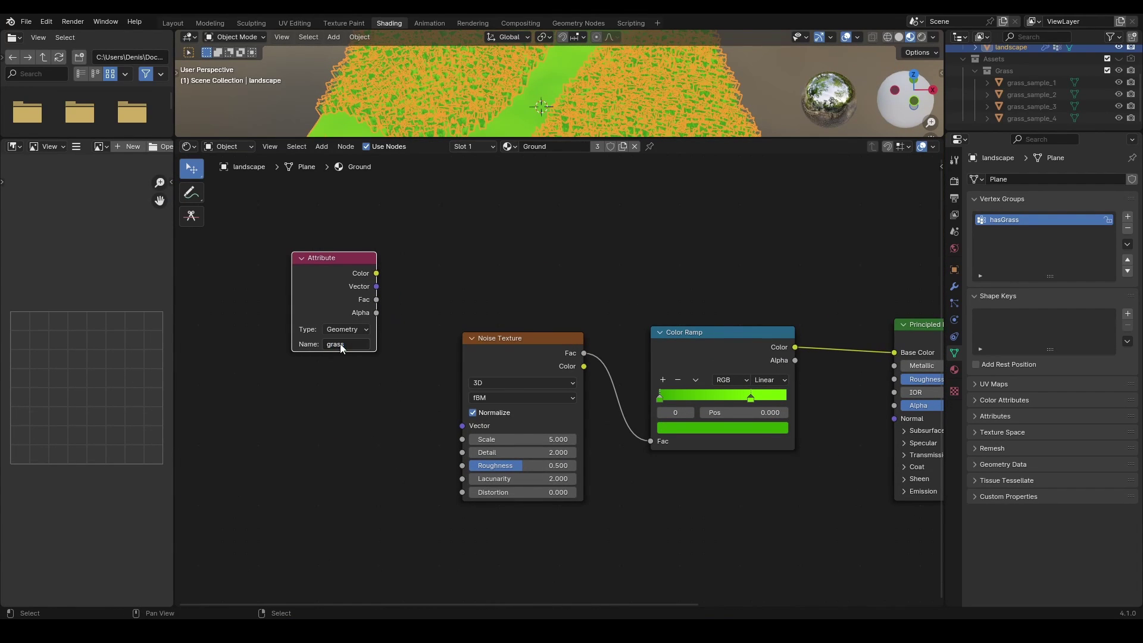
# Make room in the Ground node tree and place a duplicate of the Noise Texture, Color Ramp and Principled BSDF above the originals
pyautogui.scroll(-2, 541, 260)
pyautogui.moveTo(559, 256); pyautogui.dragTo(394, 288, button='middle')
pyautogui.moveTo(204, 310); pyautogui.dragTo(243, 260)
pyautogui.moveTo(260, 445); pyautogui.dragTo(137, 423, button='middle')
pyautogui.moveTo(831, 402); pyautogui.dragTo(914, 229)
pyautogui.moveTo(491, 200); pyautogui.dragTo(546, 222, button='middle')
pyautogui.moveTo(766, 323); pyautogui.dragTo(238, 568)
pyautogui.hotkey('shift', 'd')
pyautogui.click(537, 199)
# Recolor the duplicated Color Ramp's two stops to brownish orange and golden yellow
pyautogui.click(544, 232)
pyautogui.click(433, 270)
pyautogui.click(431, 184)
pyautogui.click(485, 245)
pyautogui.click(489, 271)
pyautogui.click(429, 183)
# Add a Mix Shader node, connect both Principled BSDFs to it, and link its output to the Material Output's Surface
pyautogui.scroll(-3, 405, 413)
pyautogui.moveTo(826, 294); pyautogui.dragTo(872, 275)
pyautogui.hotkey('shift', 'a')
pyautogui.write('mi')
pyautogui.press('Return')
pyautogui.click(743, 237)
pyautogui.moveTo(662, 240); pyautogui.dragTo(741, 269)
pyautogui.moveTo(663, 387); pyautogui.dragTo(742, 277)
pyautogui.moveTo(799, 249); pyautogui.dragTo(858, 290)
pyautogui.moveTo(770, 239); pyautogui.dragTo(783, 182)
# Connect the grass Attribute's Color to the Mix Shader's Fac and inspect the path in an enlarged viewport with overlays hidden
pyautogui.moveTo(218, 292); pyautogui.dragTo(635, 202)
pyautogui.moveTo(656, 212); pyautogui.dragTo(754, 269)
pyautogui.moveTo(648, 137); pyautogui.dragTo(676, 356)
pyautogui.click(846, 38)
pyautogui.scroll(5, 595, 219)
pyautogui.moveTo(620, 216); pyautogui.dragTo(603, 184, button='middle')
pyautogui.moveTo(685, 356); pyautogui.dragTo(685, 223)
pyautogui.scroll(-5, 655, 314)
pyautogui.moveTo(655, 314); pyautogui.dragTo(649, 398, button='middle')
# Move the Attribute node away from the Mix Shader and insert a Color Ramp on the link between them
pyautogui.moveTo(617, 372); pyautogui.dragTo(438, 329)
pyautogui.scroll(6, 522, 378)
pyautogui.moveTo(500, 348); pyautogui.dragTo(492, 398, button='middle')
pyautogui.hotkey('shift', 'a')
pyautogui.write('col')
pyautogui.click(638, 348)
pyautogui.click(494, 334)
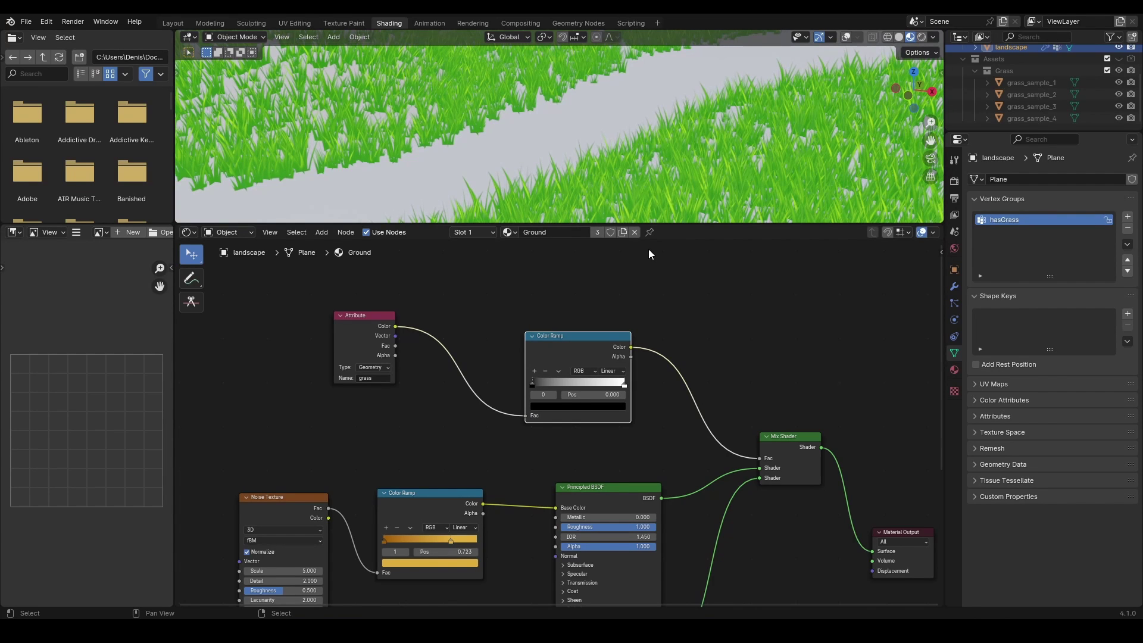
# Adjust the mask Color Ramp between Attribute and Mix Shader, adding a stop and placing it at position 0.214
pyautogui.moveTo(551, 382); pyautogui.dragTo(584, 382)
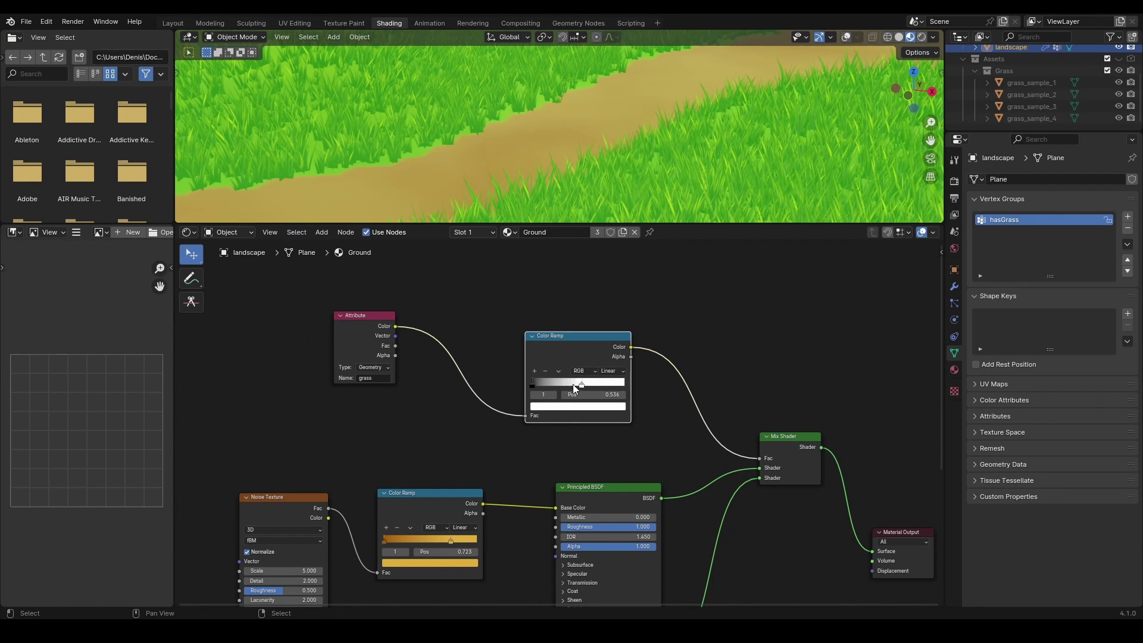
pyautogui.click(534, 370)
pyautogui.moveTo(574, 381); pyautogui.dragTo(558, 384)
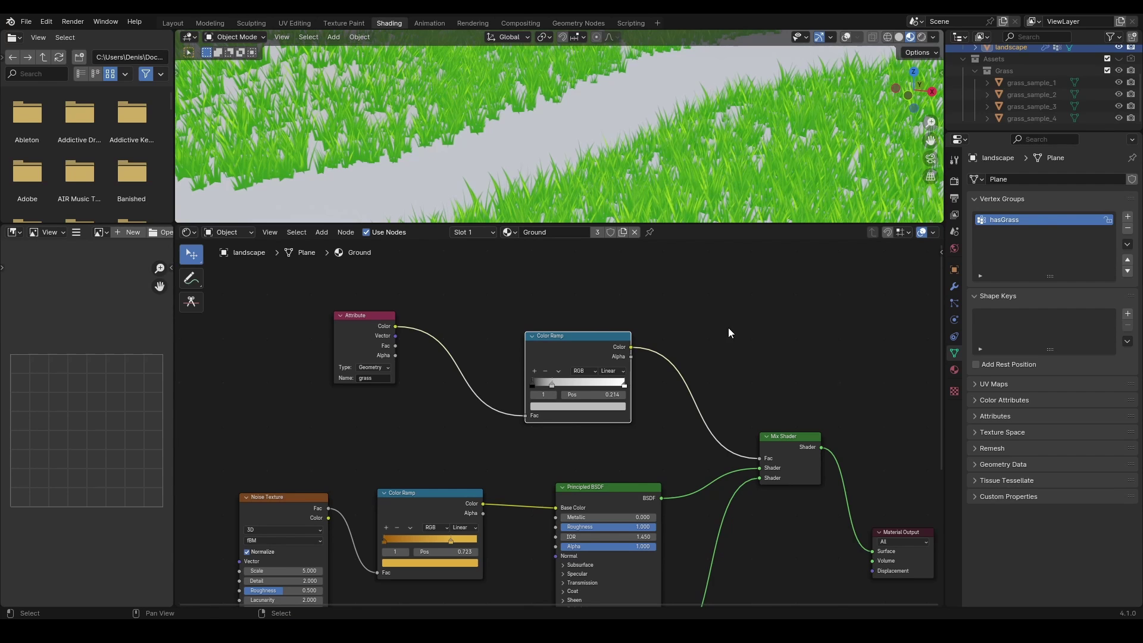
# Back in the Geometry Nodes workspace, circle-select a round patch of faces beside the path and remove it from hasGrass
pyautogui.click(578, 23)
pyautogui.click(846, 38)
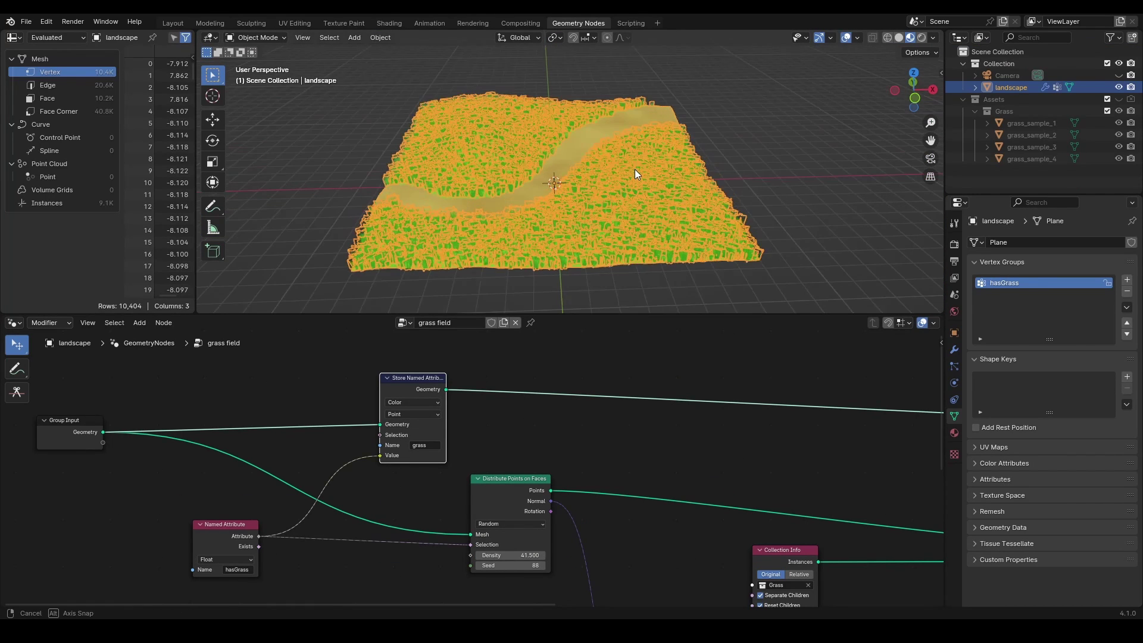
pyautogui.press('Tab')
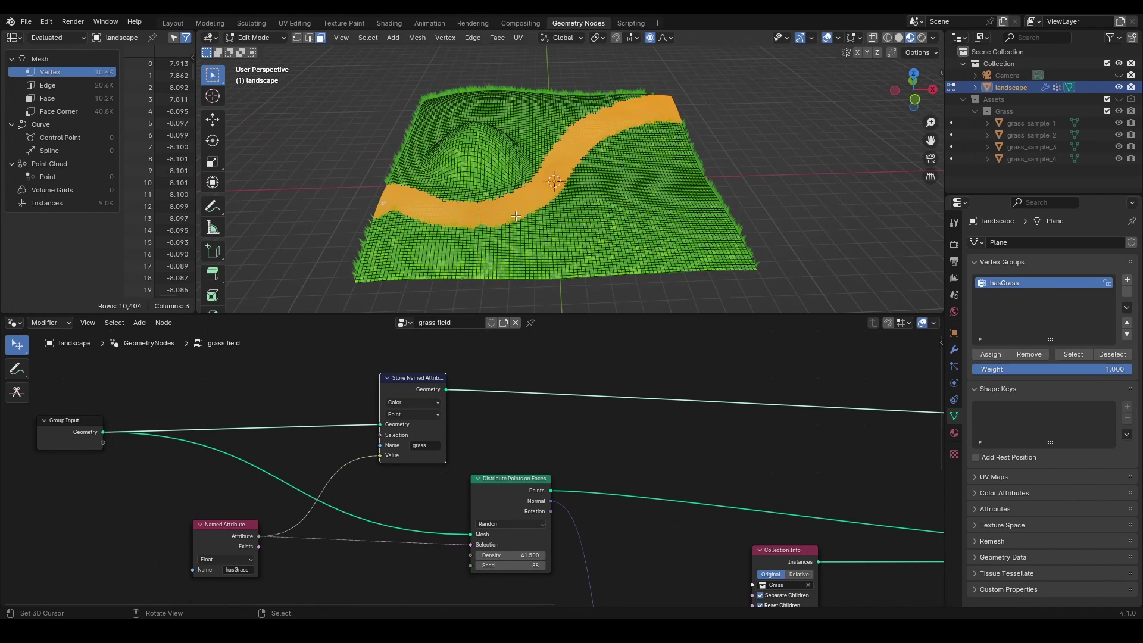
pyautogui.press('c')
pyautogui.press('Escape')
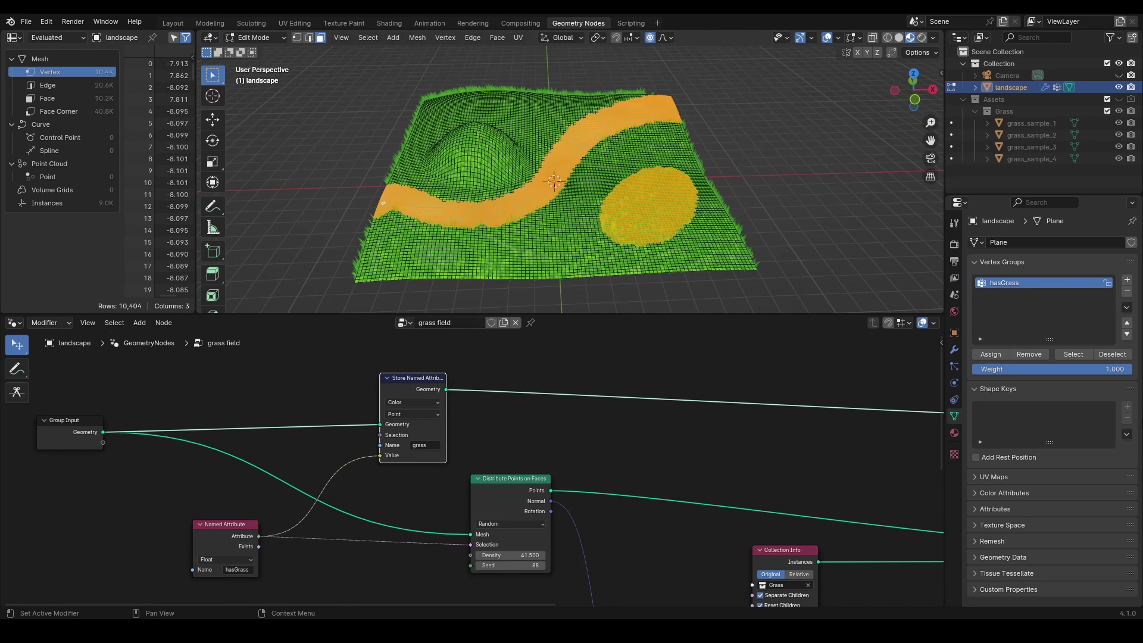
pyautogui.press('Tab')
pyautogui.scroll(4, 589, 166)
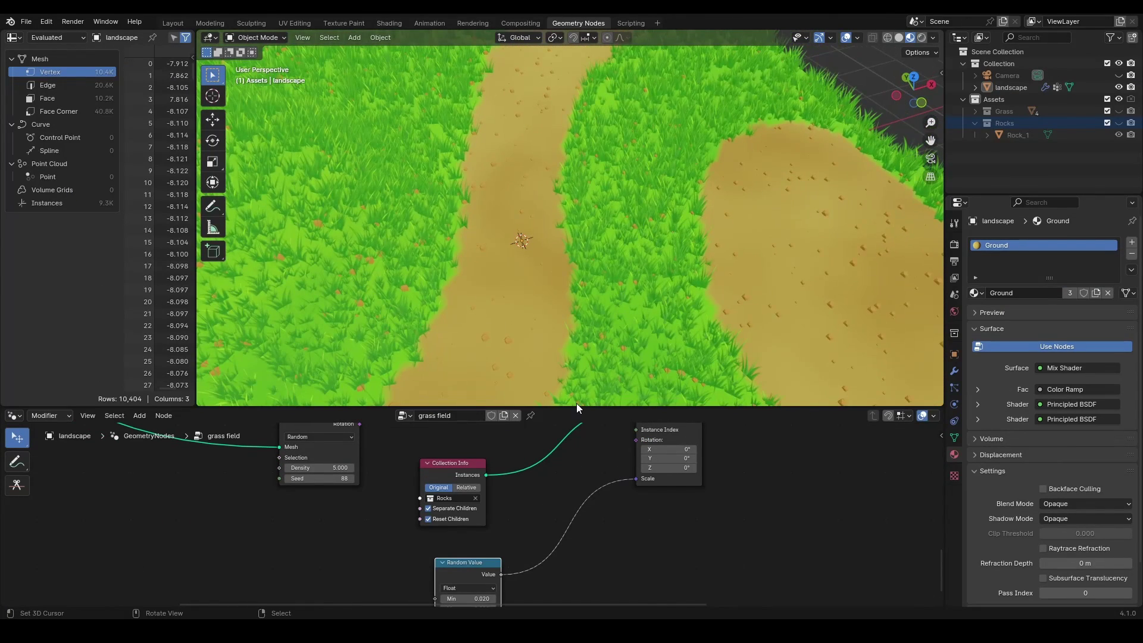
# Enlarge the node editor and place a hasGrass Named Attribute node beside the rocks' Distribute Points on Faces node
pyautogui.moveTo(575, 406); pyautogui.dragTo(576, 126)
pyautogui.scroll(-5, 512, 411)
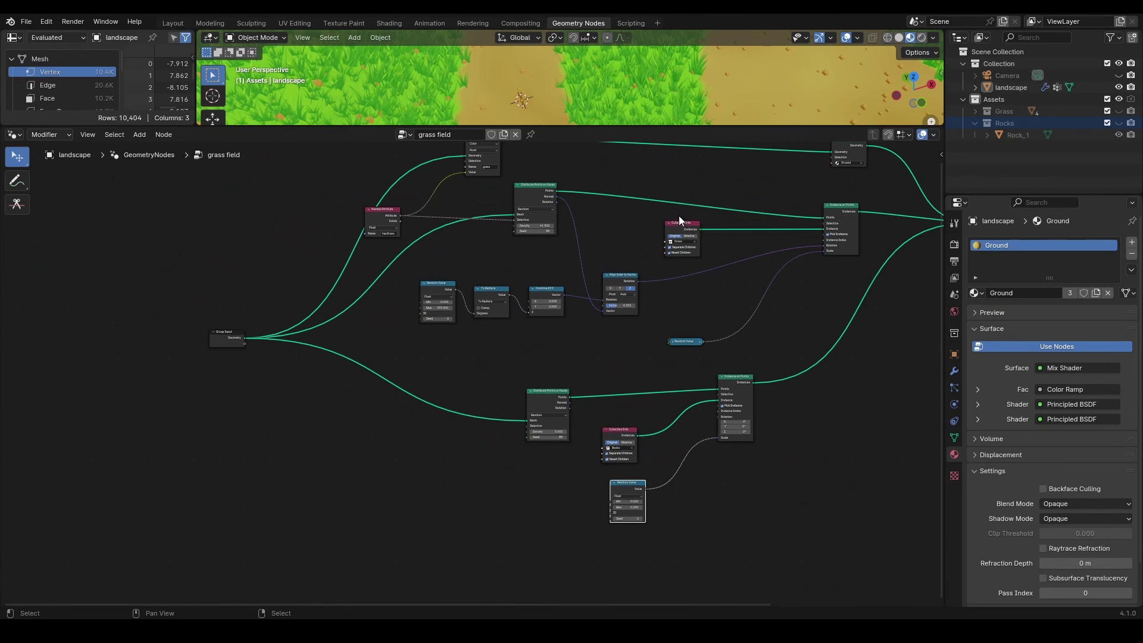
pyautogui.moveTo(384, 214); pyautogui.dragTo(385, 445)
pyautogui.scroll(3, 401, 464)
pyautogui.scroll(2, 402, 460)
pyautogui.moveTo(462, 482); pyautogui.dragTo(540, 391, button='middle')
pyautogui.moveTo(402, 398); pyautogui.dragTo(259, 400)
# Add a Compare node set to Not Equal, with the hasGrass attribute connected to A and B set to 1.000
pyautogui.hotkey('shift', 'a')
pyautogui.click(446, 371)
pyautogui.write('comp')
pyautogui.click(506, 390)
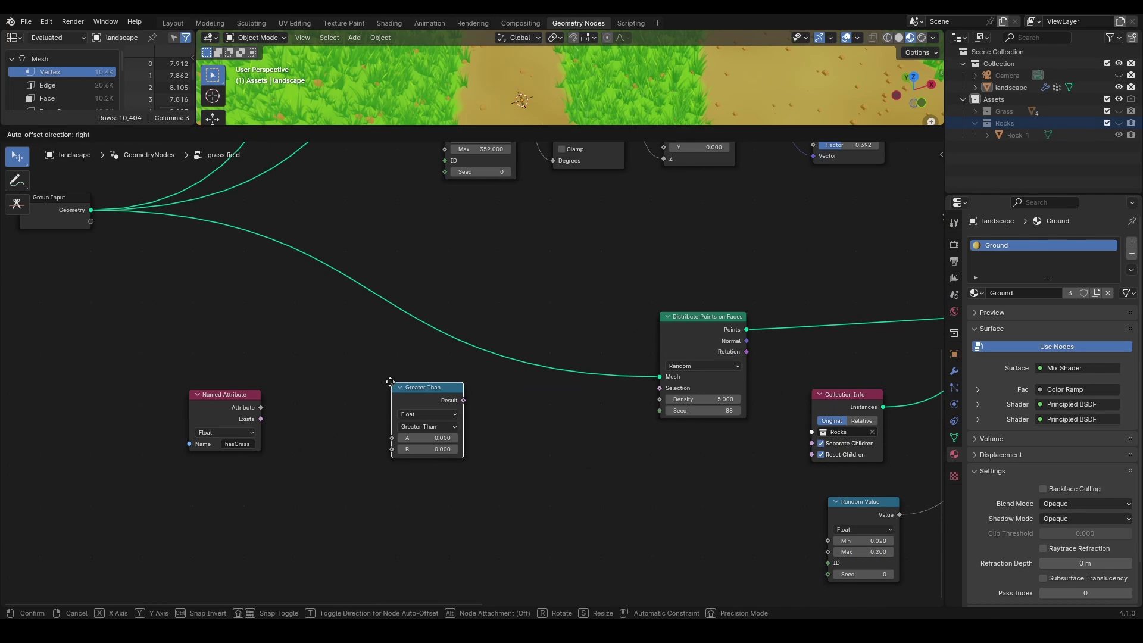
pyautogui.click(381, 377)
pyautogui.scroll(3, 405, 428)
pyautogui.click(414, 441)
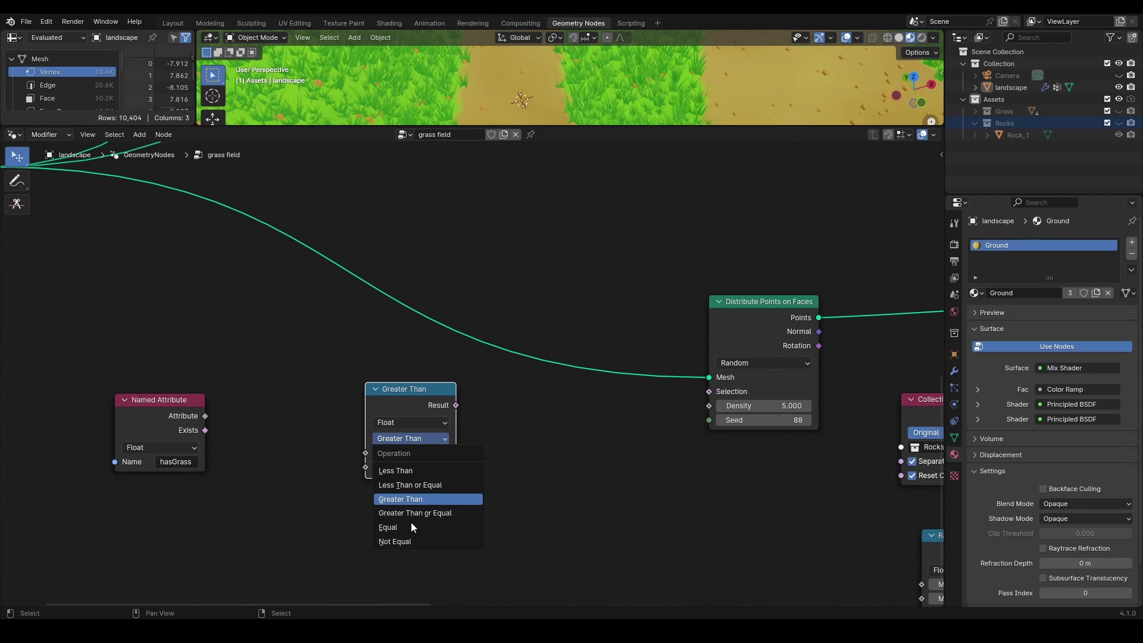
pyautogui.click(396, 542)
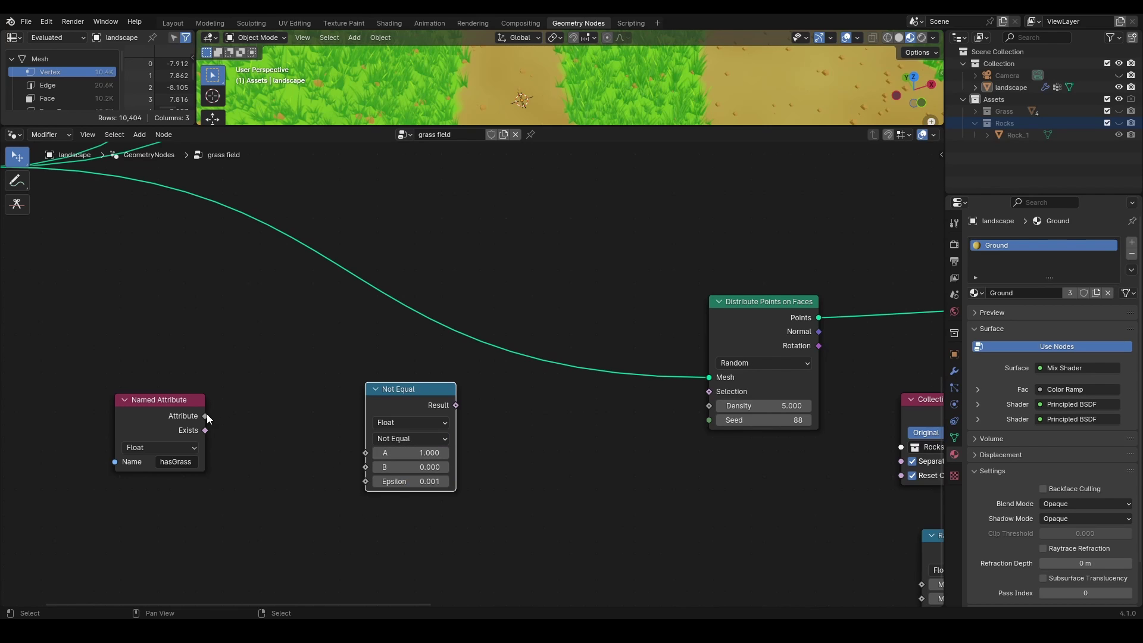
pyautogui.moveTo(205, 416); pyautogui.dragTo(367, 453)
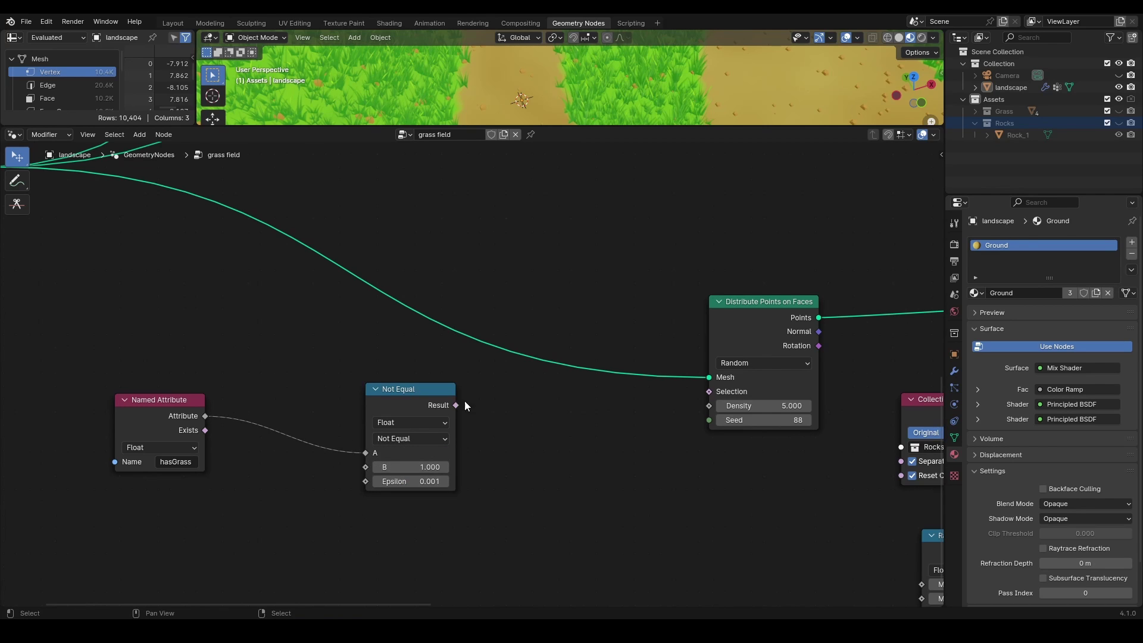
# Enlarge the viewport and inspect how the rocks are distributed over the landscape
pyautogui.scroll(-5, 589, 80)
pyautogui.moveTo(590, 80); pyautogui.dragTo(590, 90, button='middle')
pyautogui.moveTo(619, 124); pyautogui.dragTo(617, 418)
pyautogui.scroll(5, 566, 302)
pyautogui.moveTo(566, 302); pyautogui.dragTo(709, 239, button='middle')
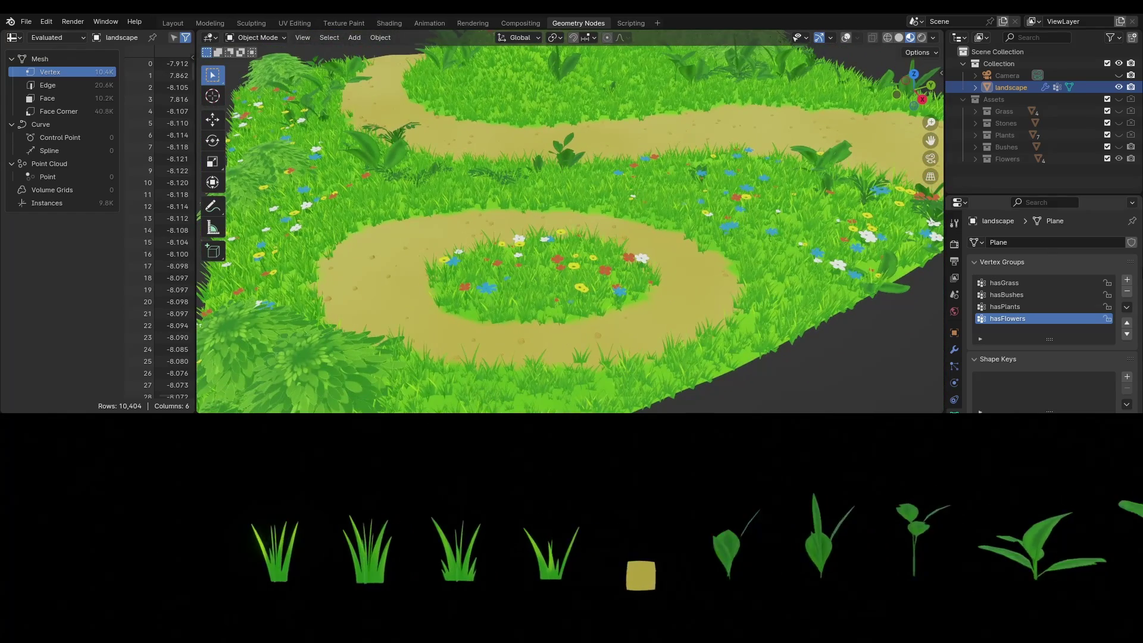
# In Edit Mode, circle-select the grass strip between the path and the round clearing and assign it to hasFlowers
pyautogui.click(995, 284)
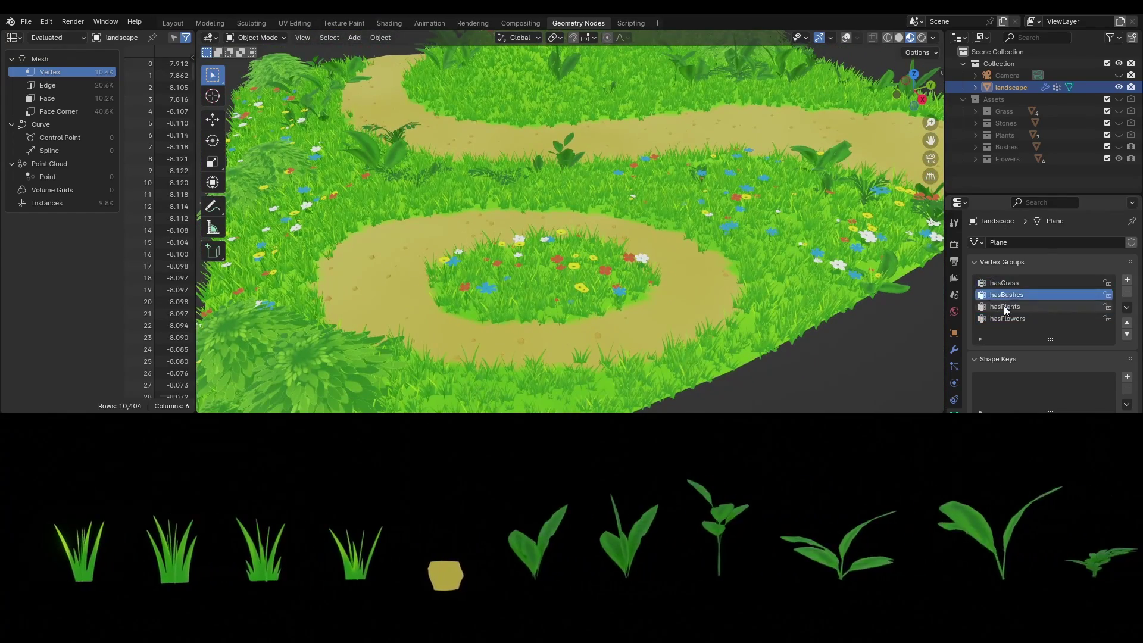
pyautogui.click(1011, 295)
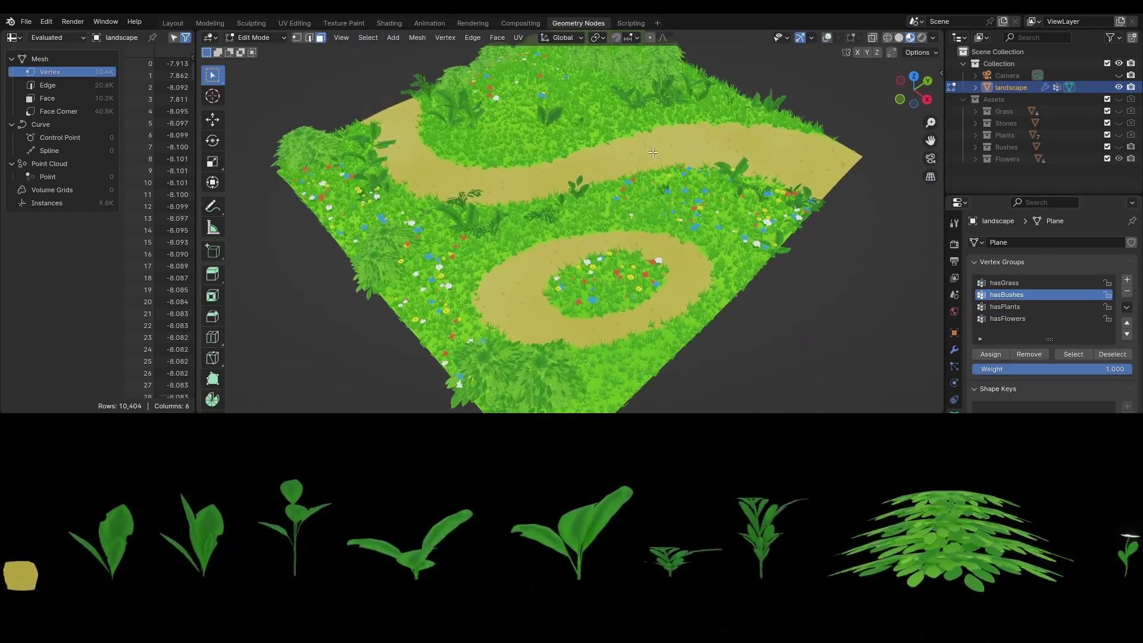
pyautogui.press('Tab')
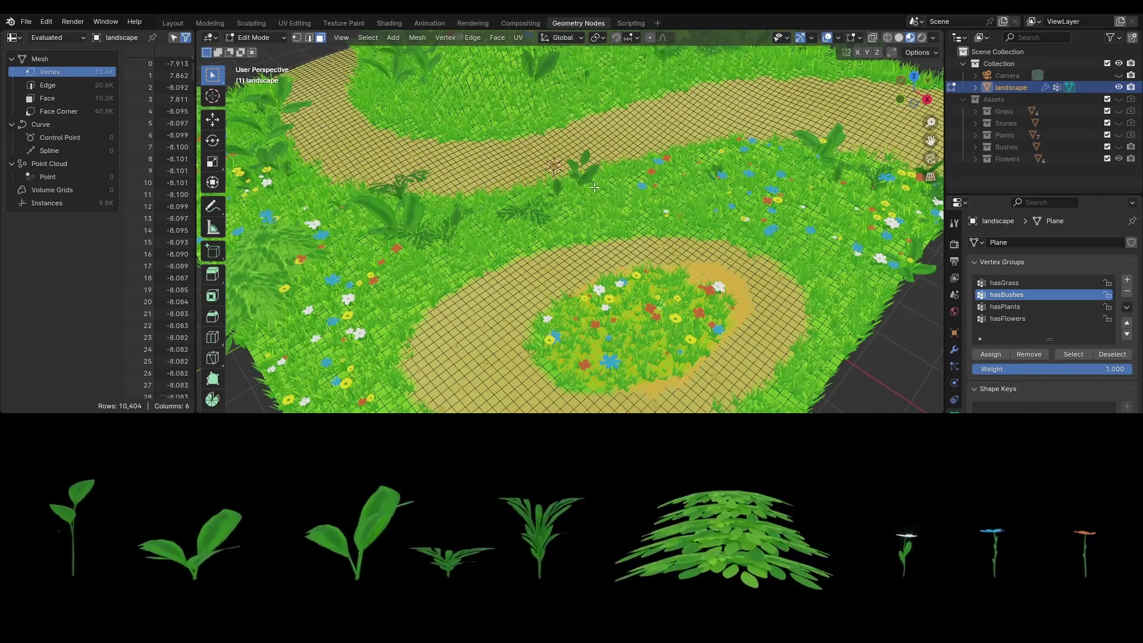
pyautogui.click(594, 187)
pyautogui.press('c')
pyautogui.moveTo(594, 187)
pyautogui.mouseDown()
pyautogui.moveTo(631, 208)
pyautogui.moveTo(679, 205)
pyautogui.mouseUp()
pyautogui.click(1007, 318)
pyautogui.click(990, 354)
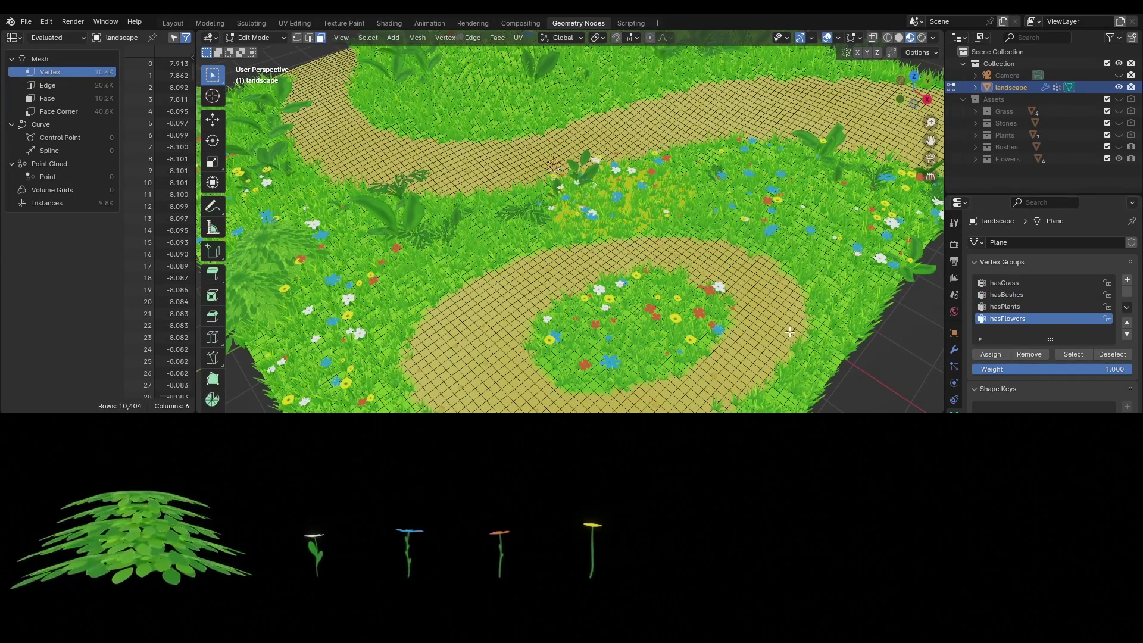
# Remove the middle of the round clearing from hasFlowers, assign it to hasBushes, and inspect the field
pyautogui.click(1029, 354)
pyautogui.click(1007, 295)
pyautogui.click(991, 354)
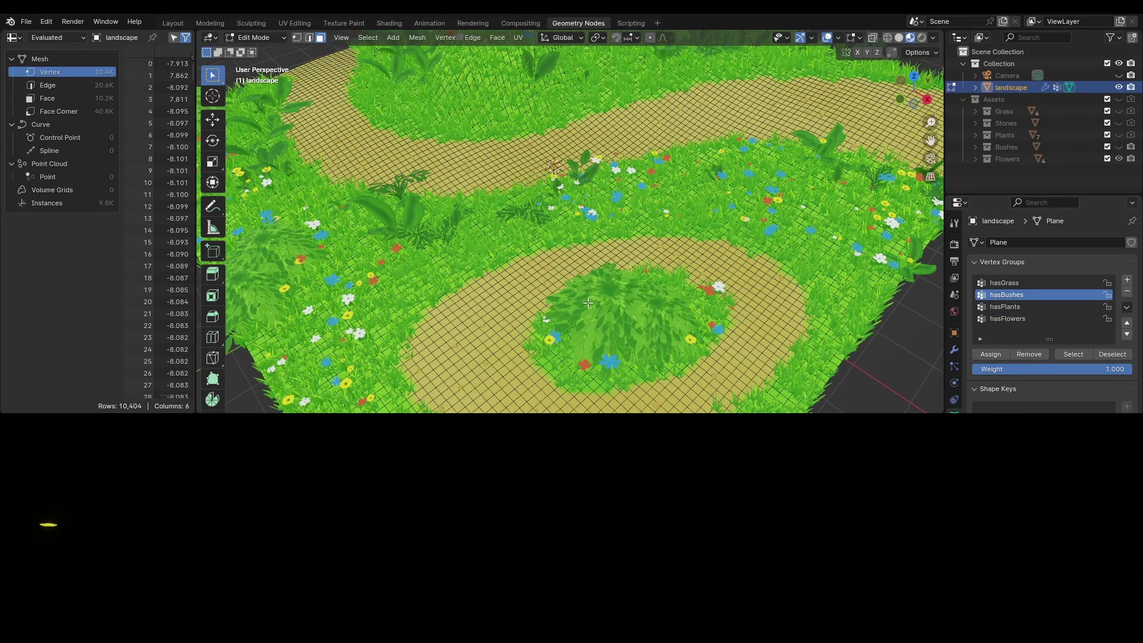
pyautogui.scroll(-3, 601, 303)
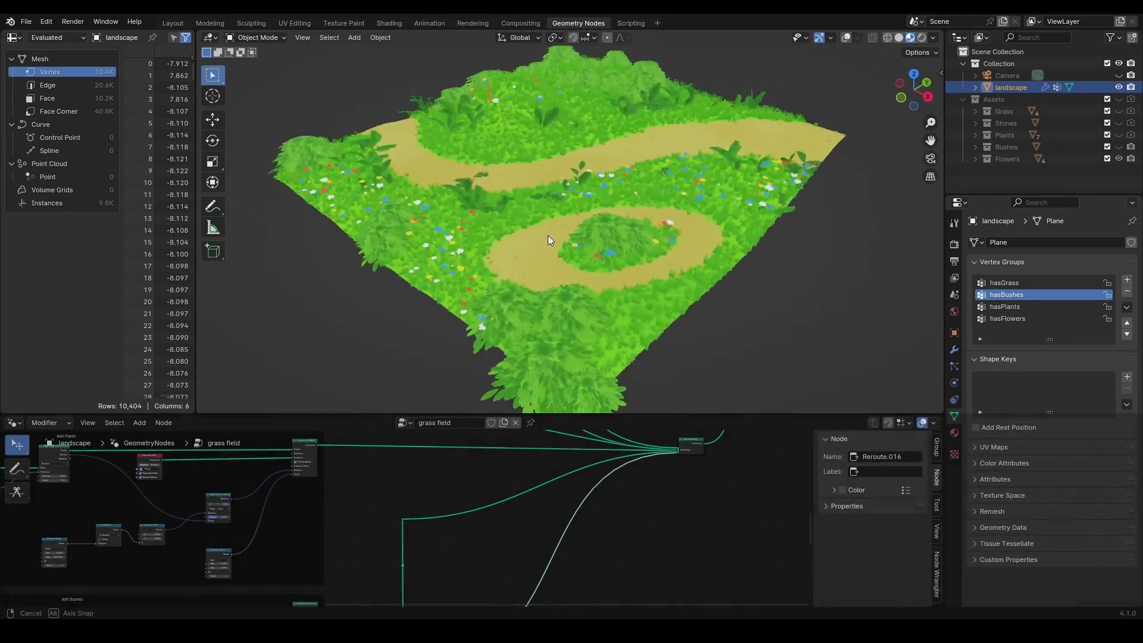
pyautogui.moveTo(548, 235); pyautogui.dragTo(606, 226, button='middle')
# Extrude the landscape's border edge outward in Edit Mode and divide the new area with evenly spaced loop cuts
pyautogui.press('Tab')
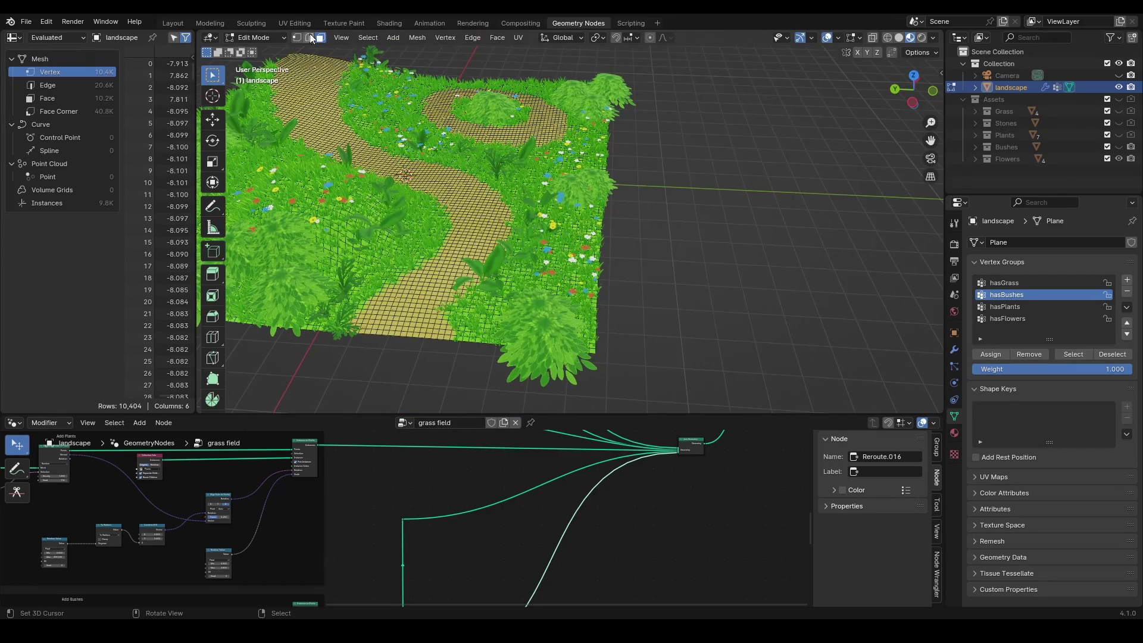
pyautogui.press('e')
pyautogui.click(257, 273)
pyautogui.scroll(20, 774, 329)
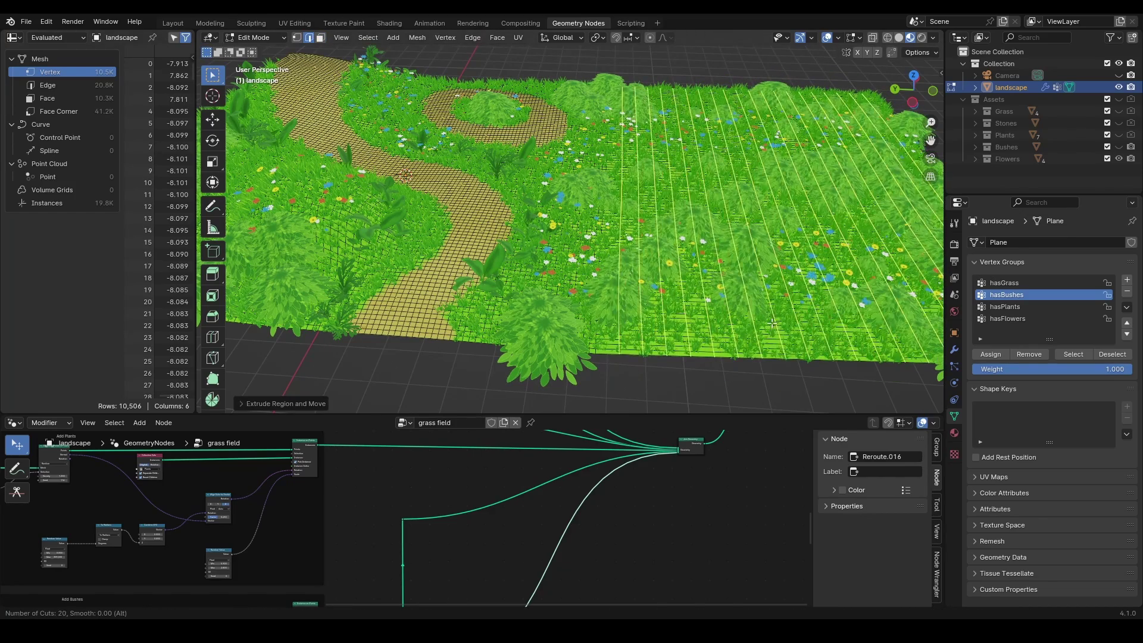
pyautogui.click(774, 329)
pyautogui.rightClick(774, 329)
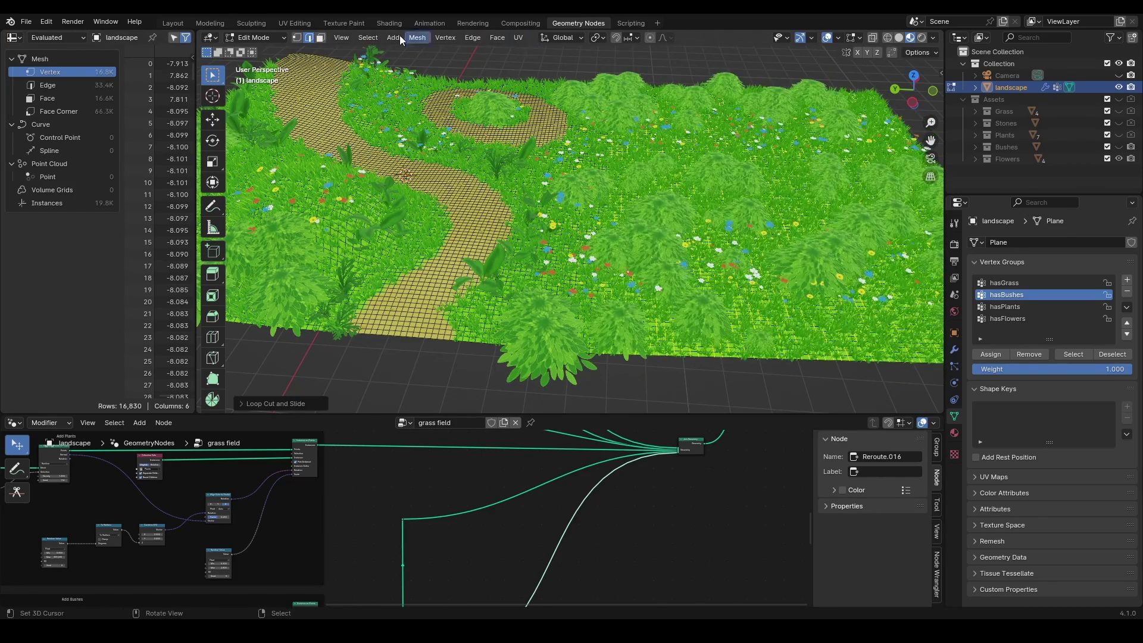